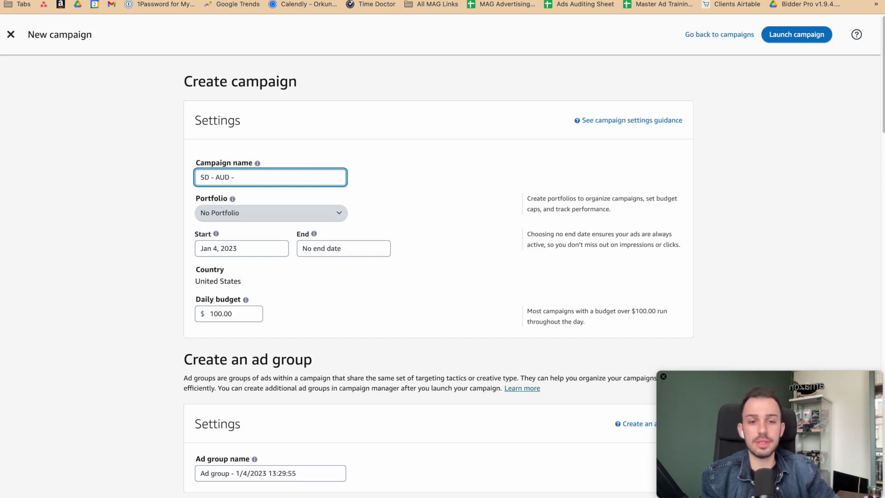
Complete the campaign name so it reads "SD - AUD - in market mic - ASIN"
text(in m)
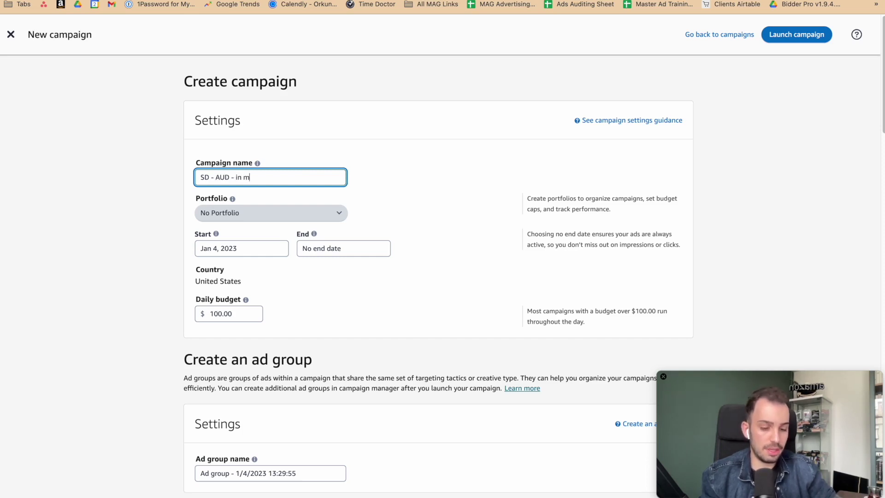
text(arket mic - sad)
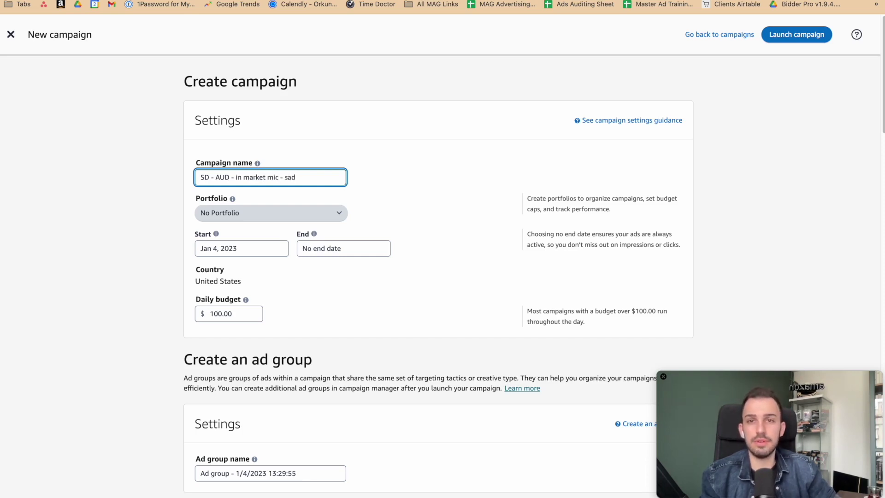
key(BackSpace)
key(BackSpace)
key(BackSpace)
text(ASIN)
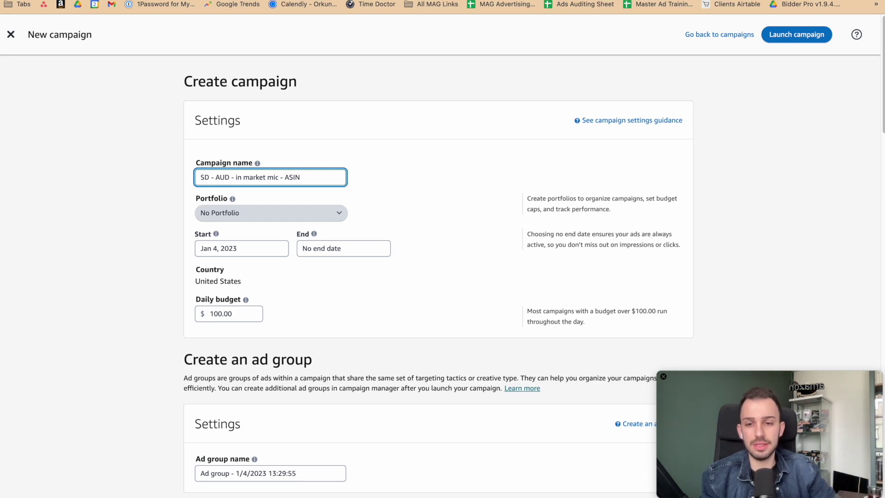
click(75, 236)
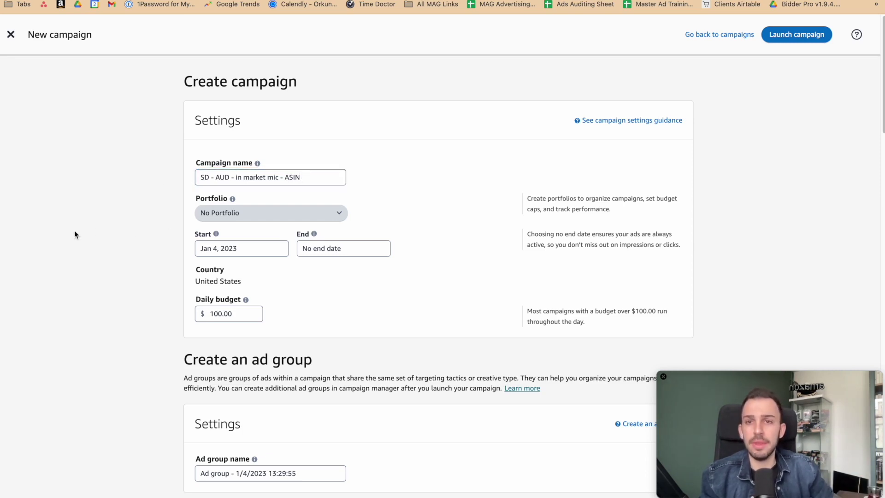
Set the campaign's daily budget to $50
scroll(157, 236, down, 2)
click(249, 227)
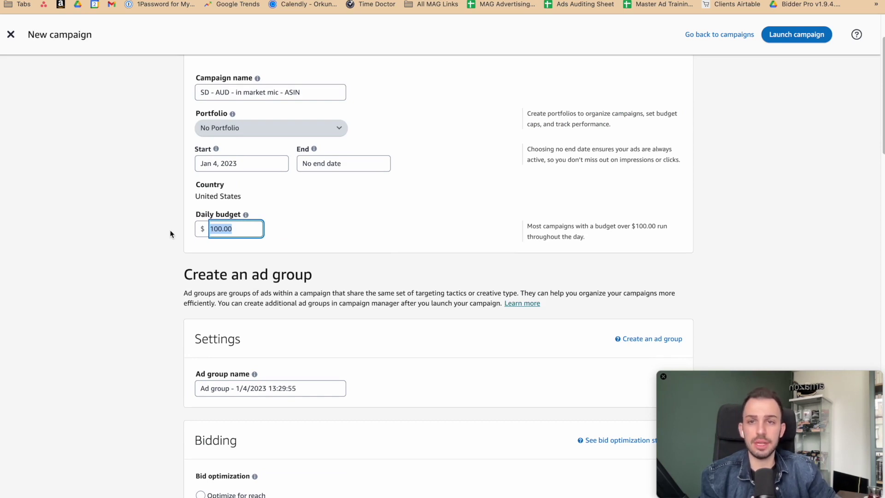
text(50)
key(BackSpace)
key(BackSpace)
text(50)
key(BackSpace)
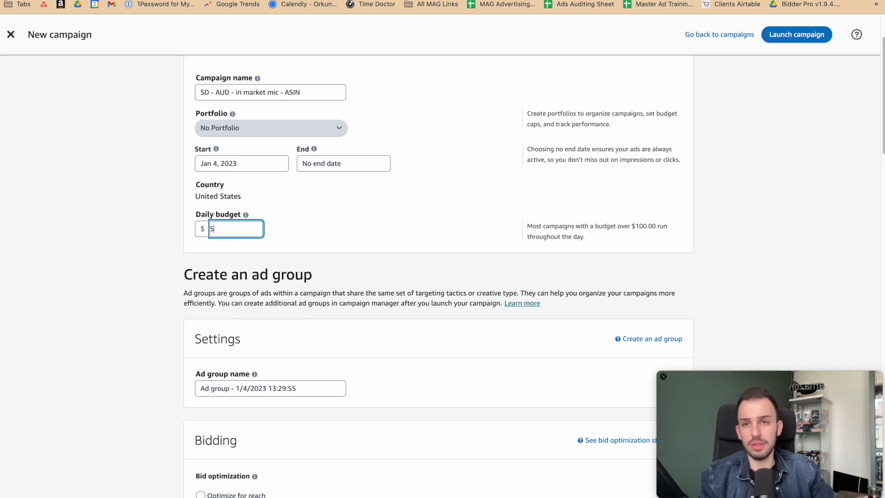
key(BackSpace)
text(50)
click(69, 214)
Rename the ad group as "ASINs", reusing the word ASIN copied from the campaign name
scroll(102, 222, down, 5)
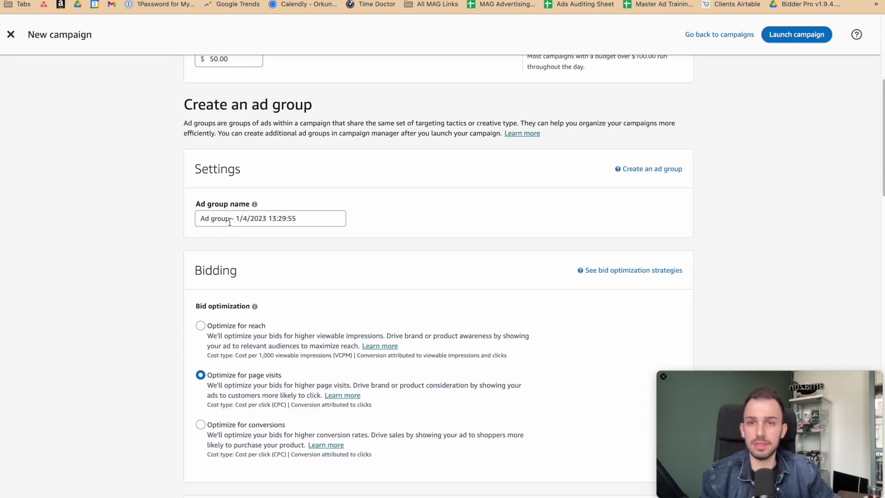
triple_click(231, 219)
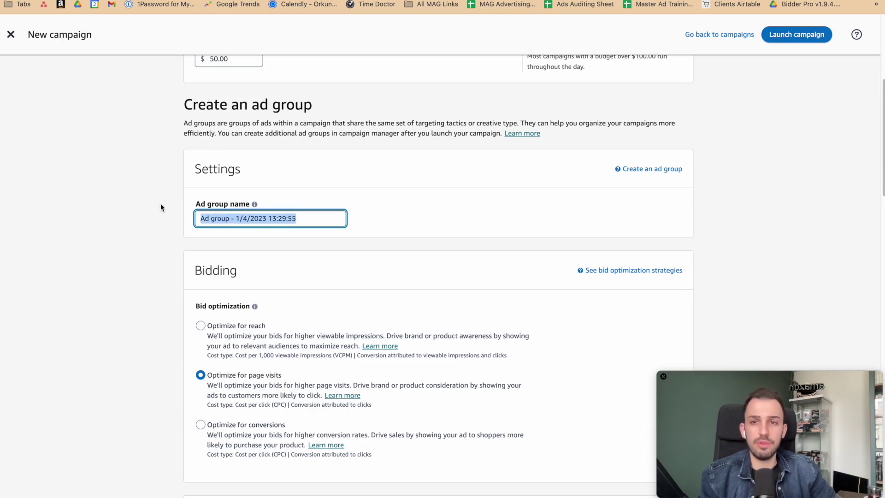
scroll(159, 205, up, 5)
double_click(292, 177)
key(ctrl+c)
scroll(236, 239, down, 5)
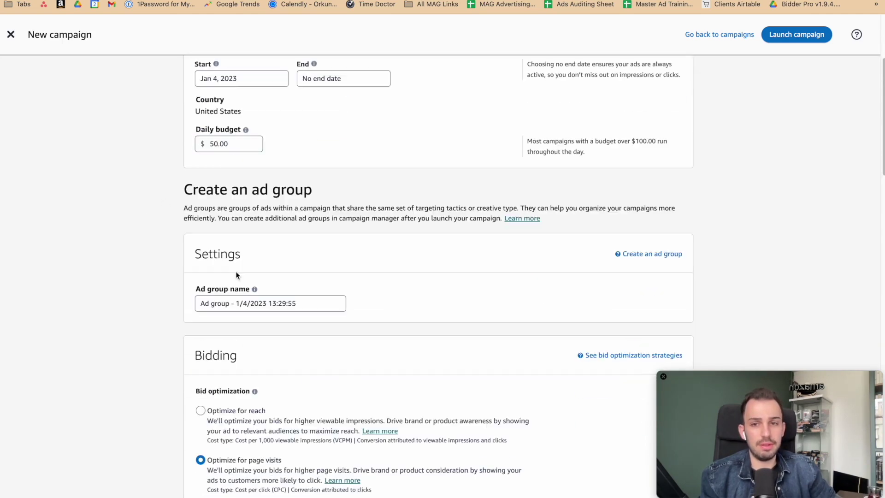
triple_click(237, 303)
key(ctrl+v)
click(116, 286)
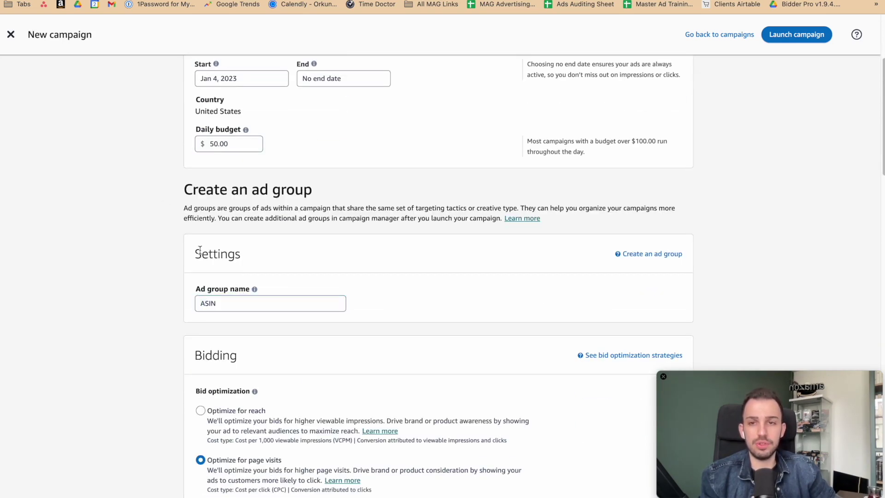
scroll(156, 284, down, 4)
click(231, 137)
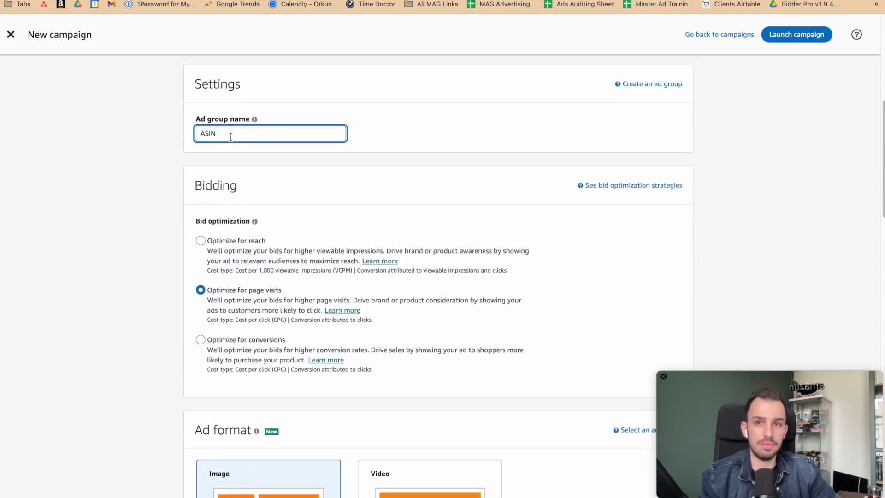
text(s)
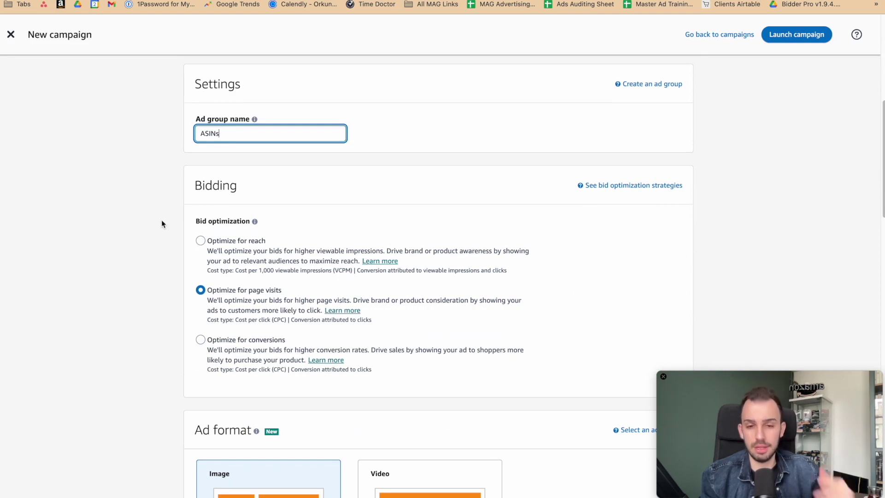
Examine the three bid optimization options: reach, page visits and conversions, with their cost types and conversion attribution
scroll(127, 213, down, 2)
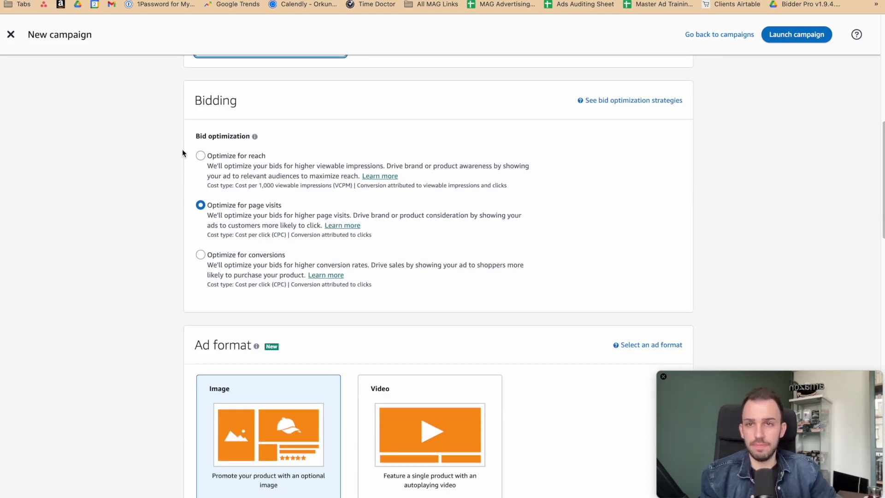
drag(194, 100, 379, 290)
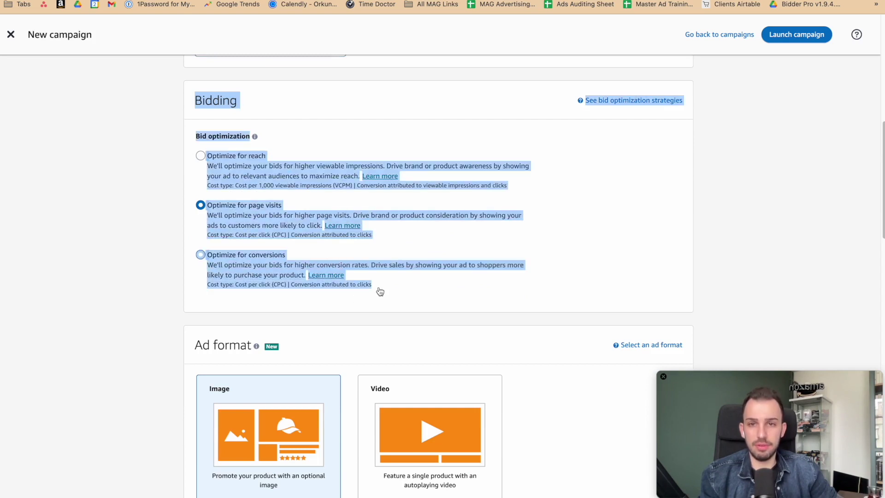
click(100, 128)
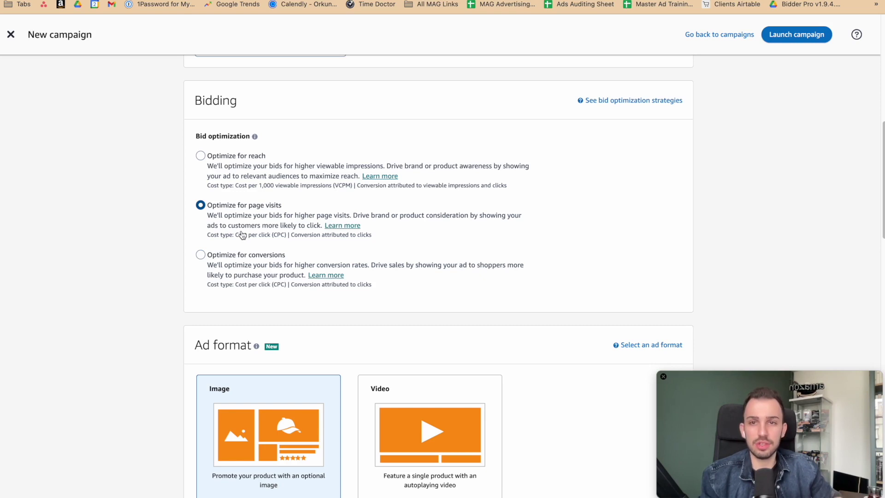
drag(420, 240, 176, 223)
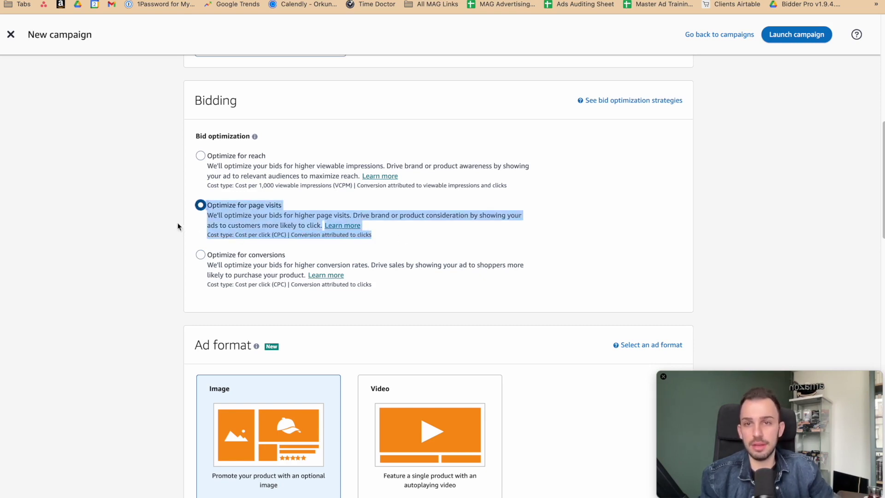
drag(169, 266, 423, 289)
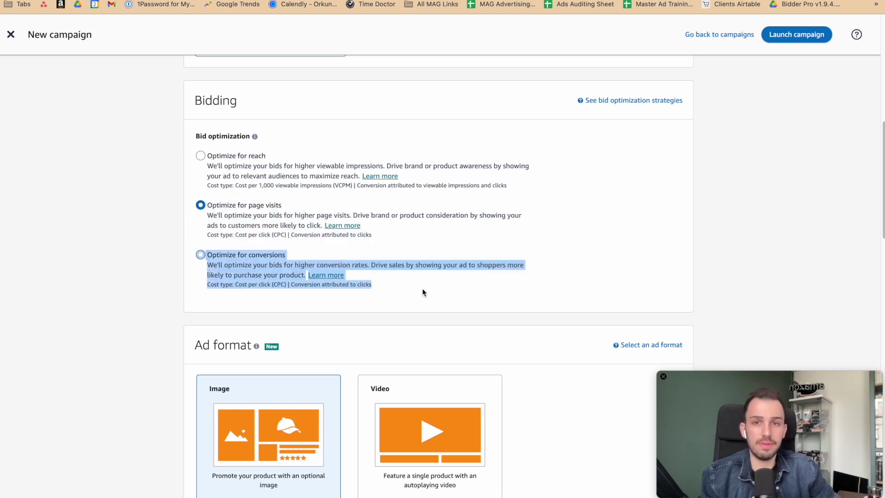
click(137, 270)
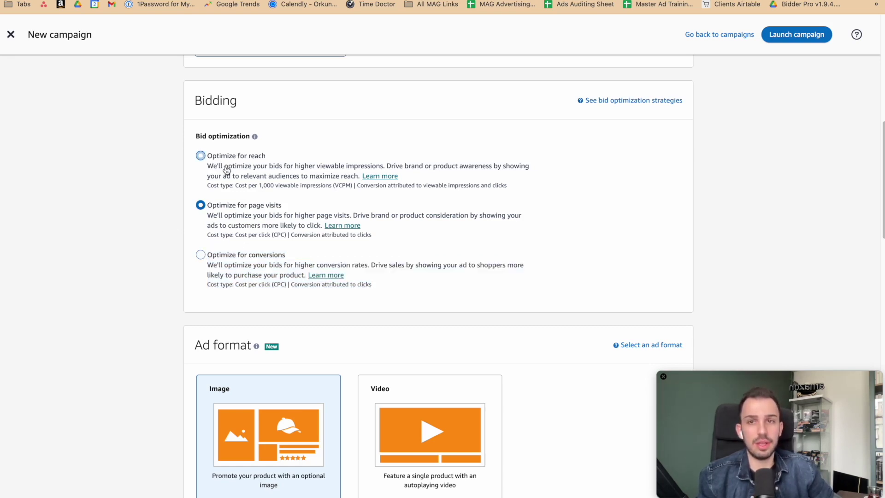
drag(194, 131, 504, 293)
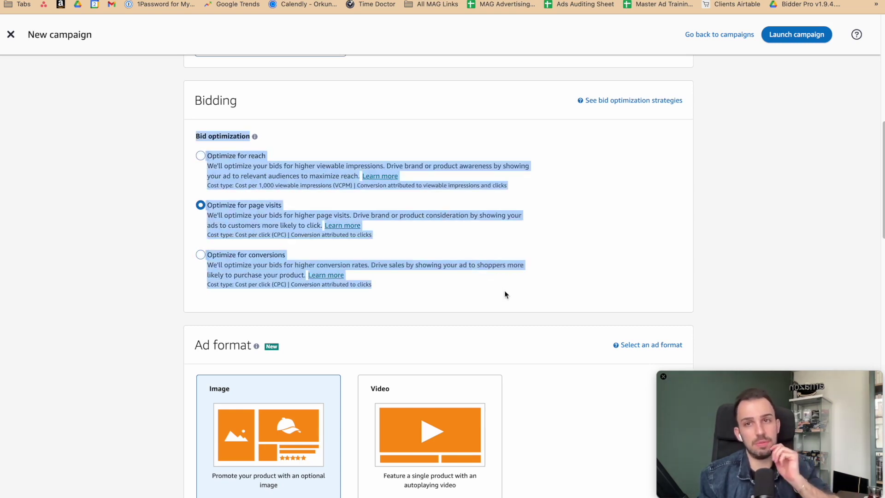
drag(381, 301, 174, 174)
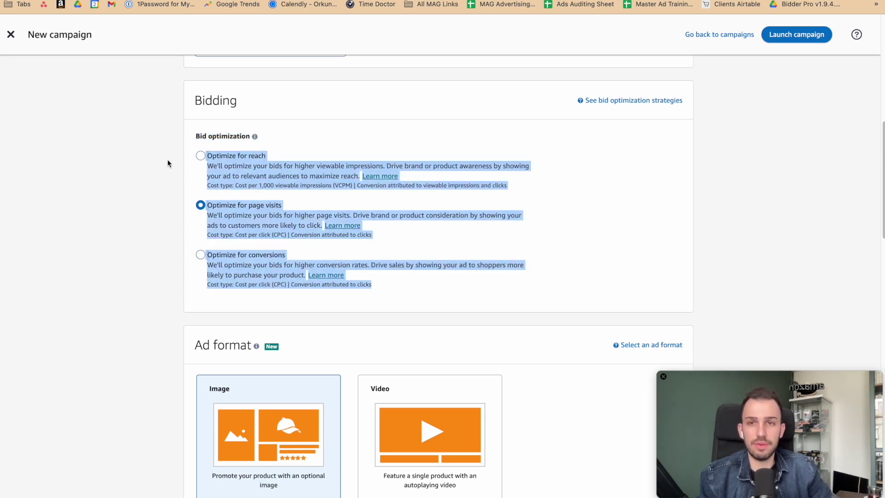
click(176, 178)
Choose Video instead of Image as the ad format
scroll(201, 278, down, 2)
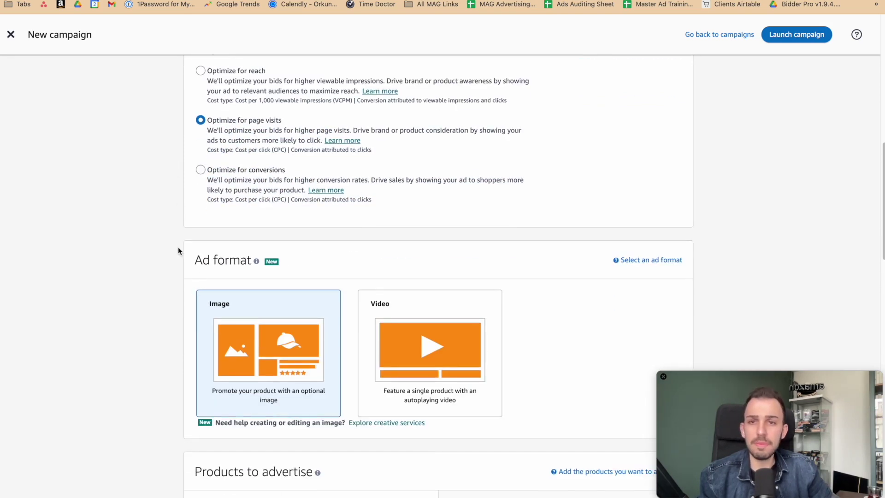
scroll(178, 247, down, 2)
drag(194, 175, 199, 175)
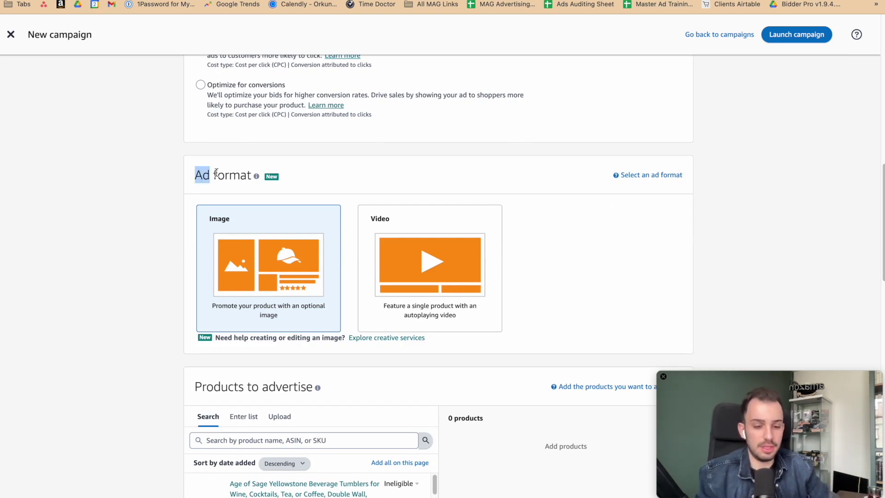
scroll(246, 195, down, 2)
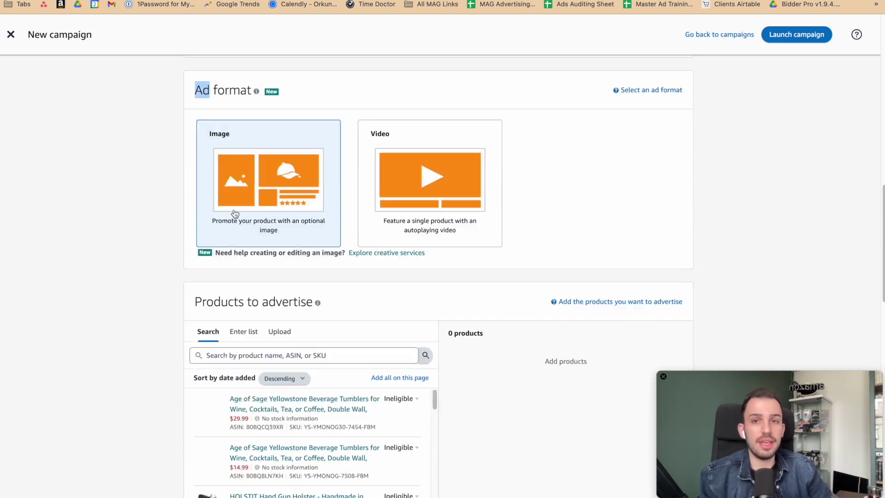
scroll(232, 214, down, 4)
scroll(233, 210, up, 4)
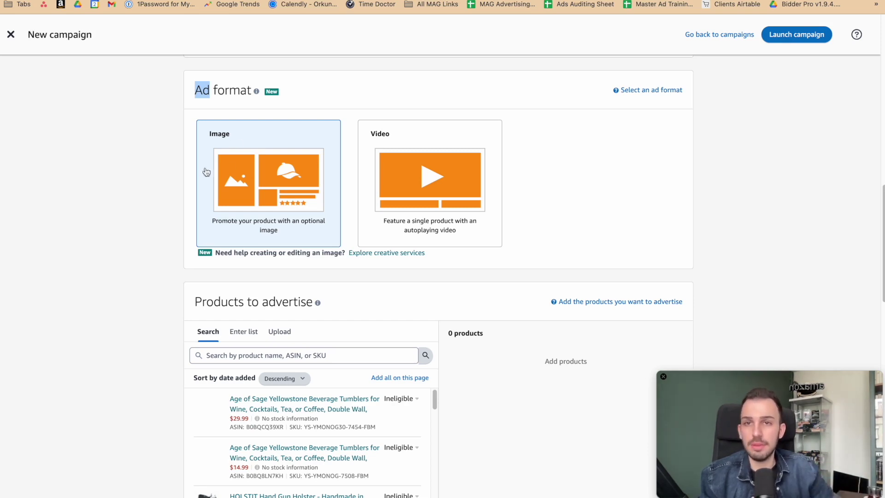
scroll(265, 162, down, 2)
scroll(230, 164, up, 2)
click(430, 163)
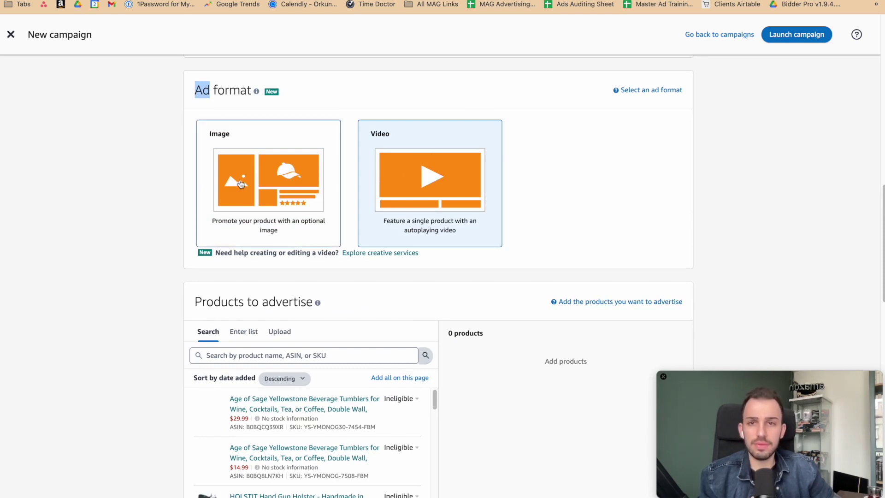
scroll(402, 186, down, 11)
scroll(395, 204, up, 13)
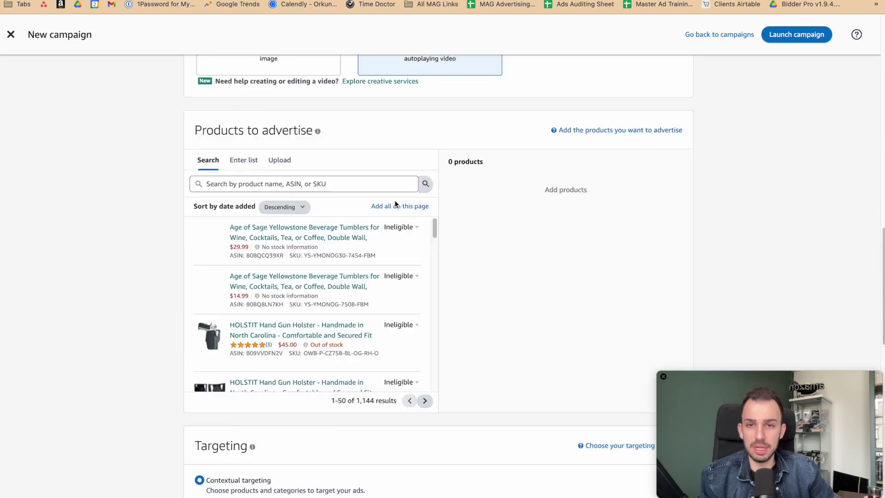
scroll(331, 246, down, 4)
scroll(331, 246, up, 2)
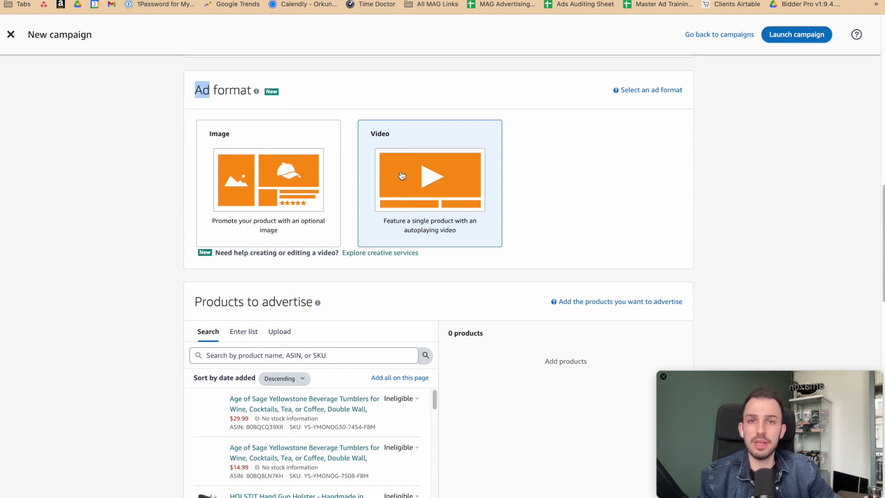
Find the Damsel Natural Soap for Women gift set in the product list and add it to the advertised products
scroll(402, 175, down, 2)
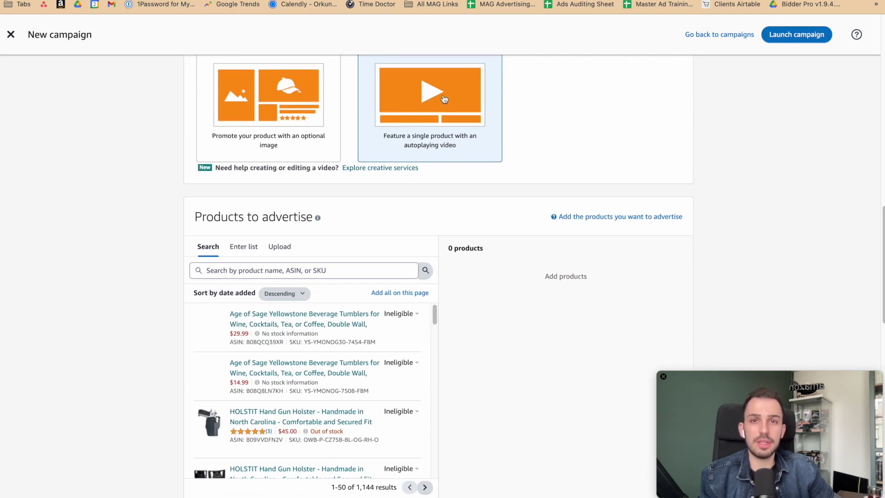
scroll(362, 240, down, 2)
scroll(368, 285, down, 6)
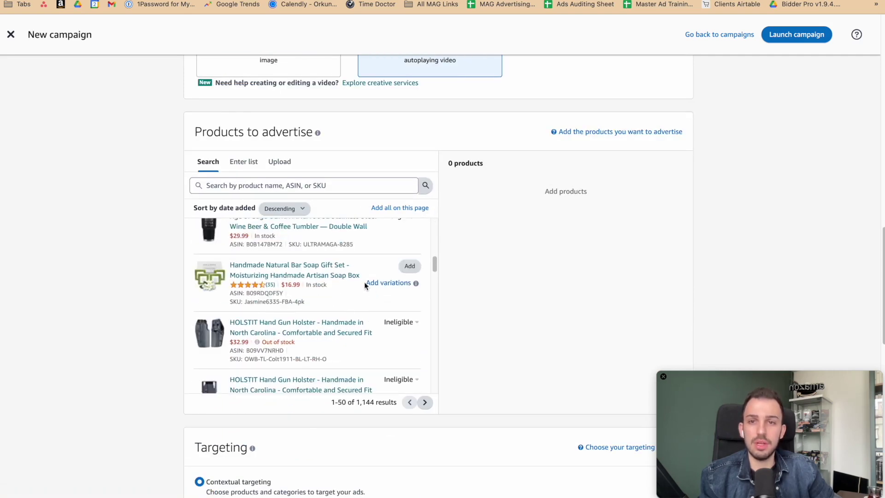
scroll(364, 282, down, 5)
scroll(363, 281, up, 3)
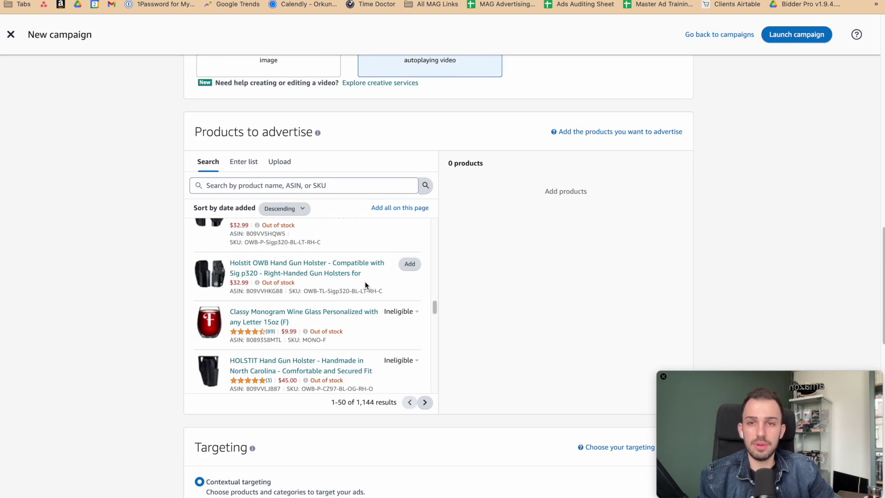
click(406, 310)
scroll(408, 281, up, 4)
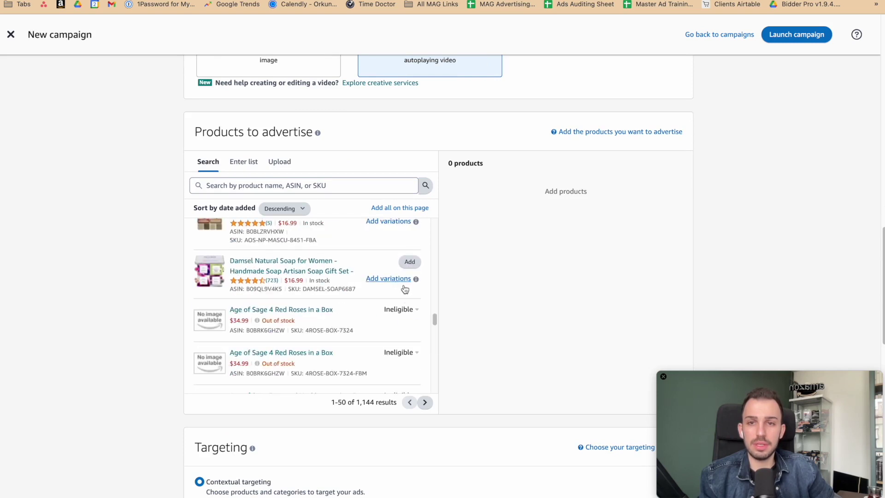
scroll(410, 275, up, 2)
click(409, 347)
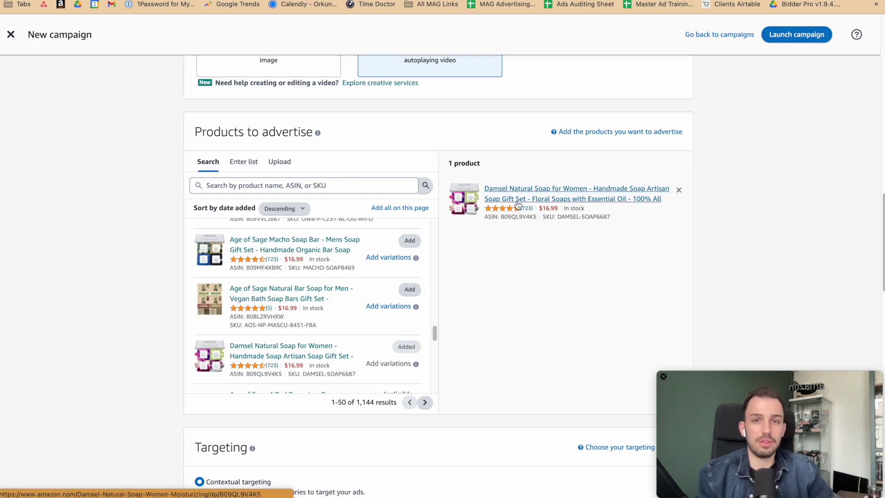
scroll(458, 198, down, 4)
scroll(448, 196, up, 6)
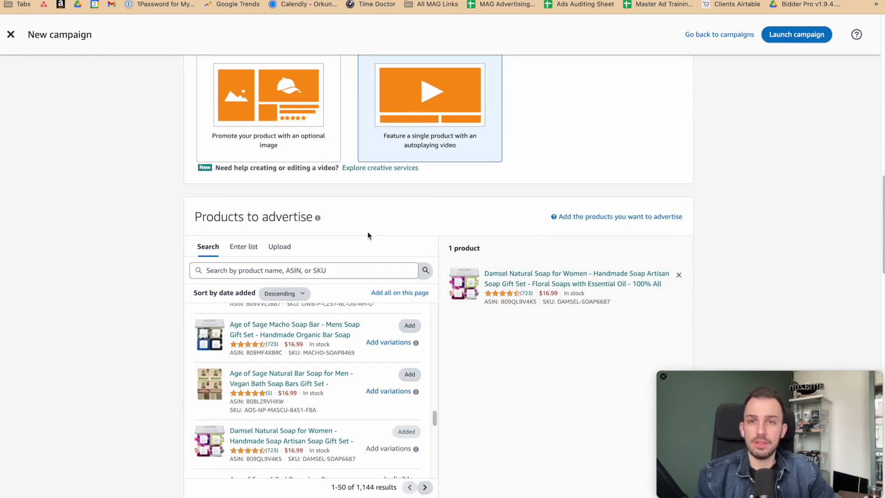
drag(261, 218, 194, 217)
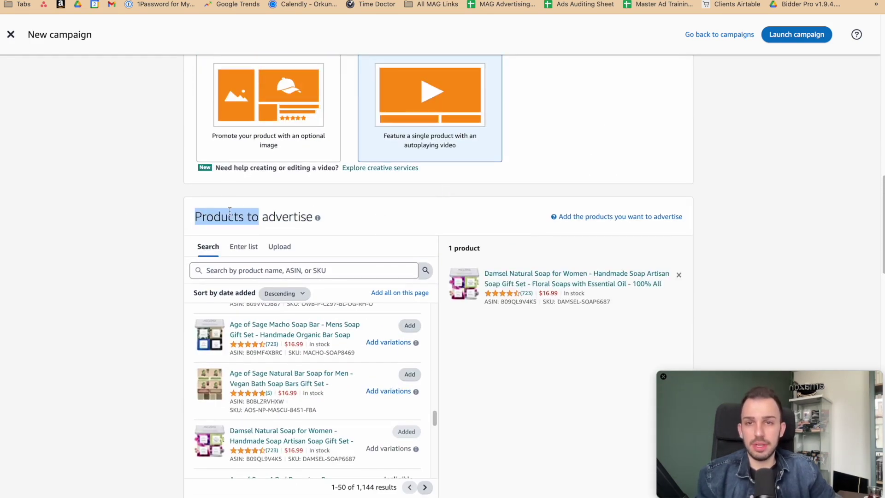
click(269, 207)
scroll(269, 309, down, 4)
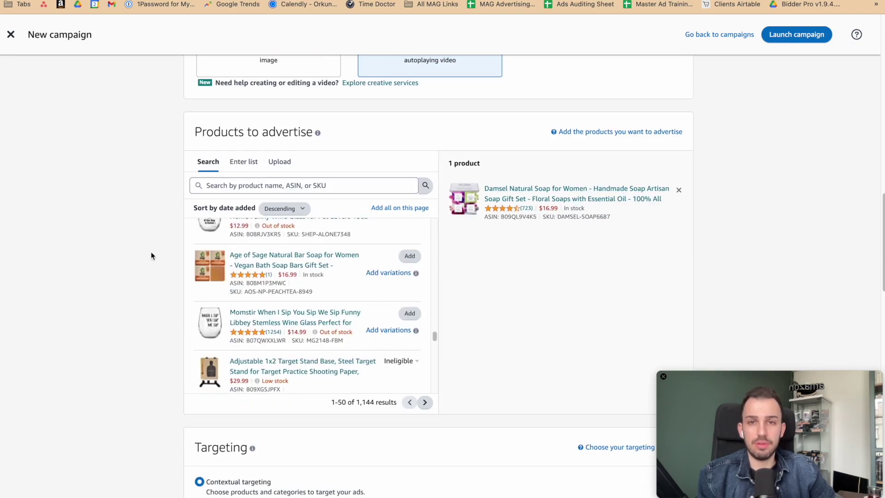
Preview the Audiences targeting option and return to Contextual targeting
scroll(159, 262, up, 6)
scroll(134, 225, down, 15)
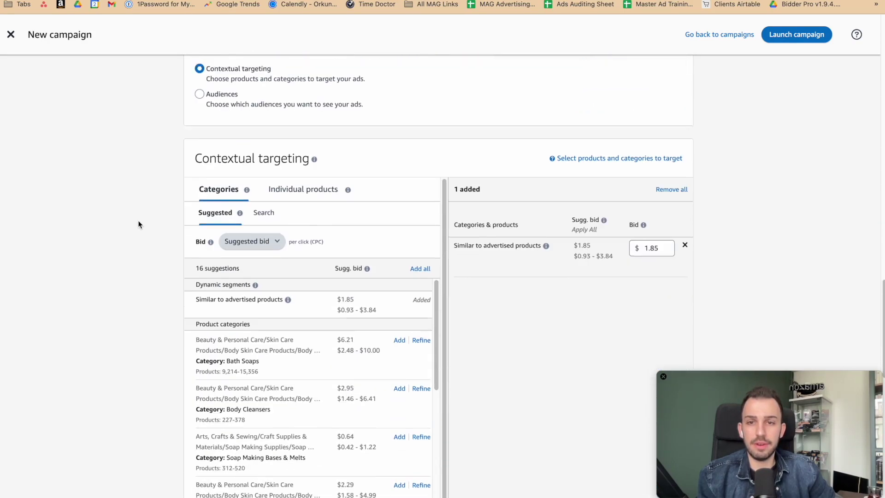
scroll(189, 200, up, 2)
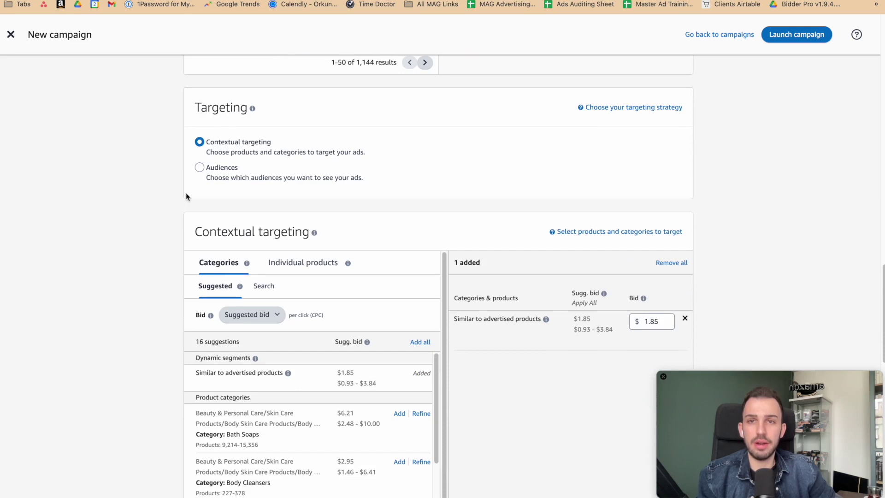
drag(197, 107, 248, 111)
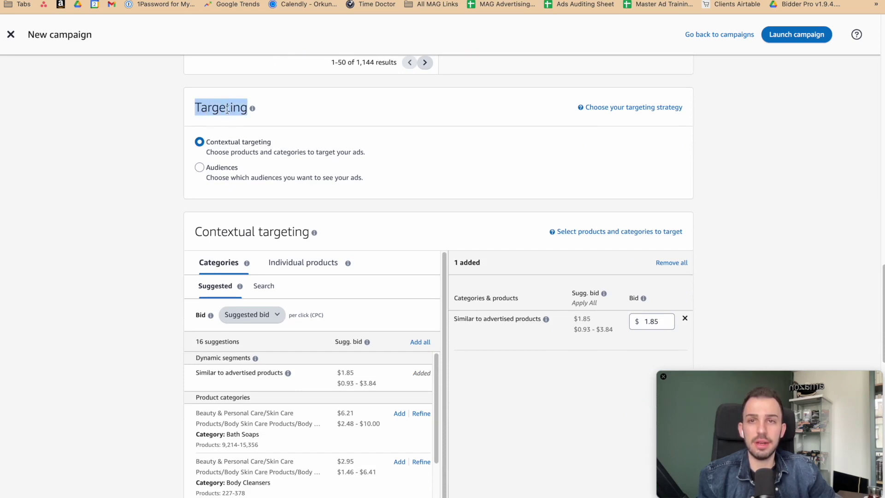
click(213, 169)
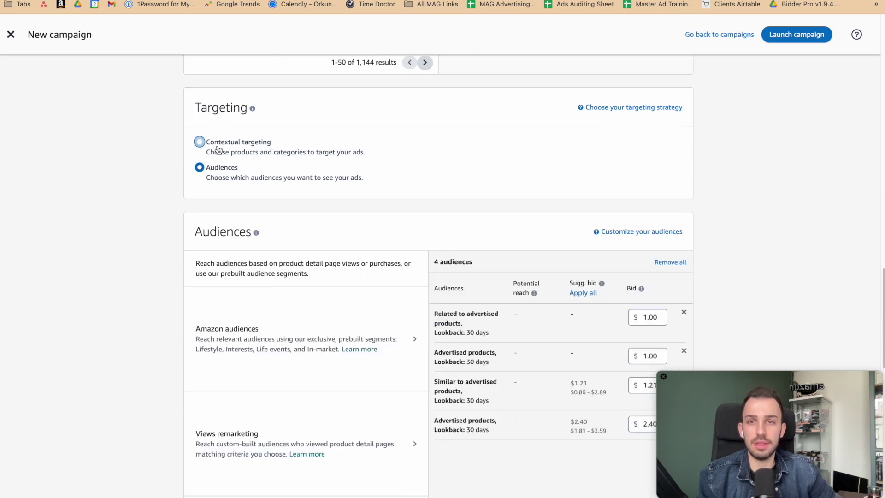
click(200, 142)
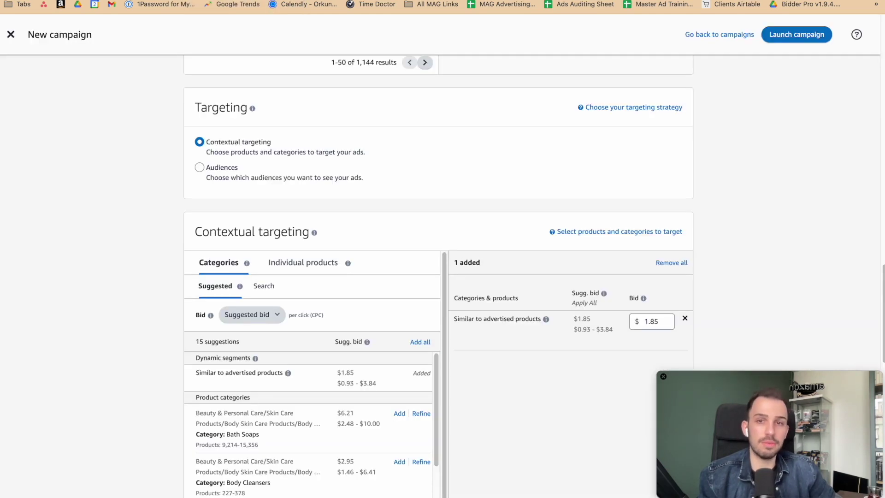
Examine the suggested contextual targeting categories, such as Bath Soaps and Body Cleansers, with their suggested bids
scroll(130, 187, down, 2)
scroll(137, 175, up, 2)
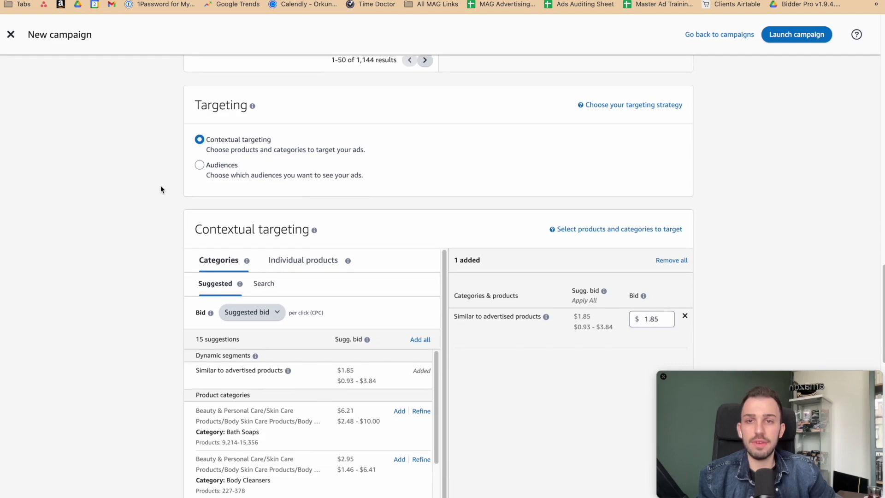
scroll(161, 189, down, 2)
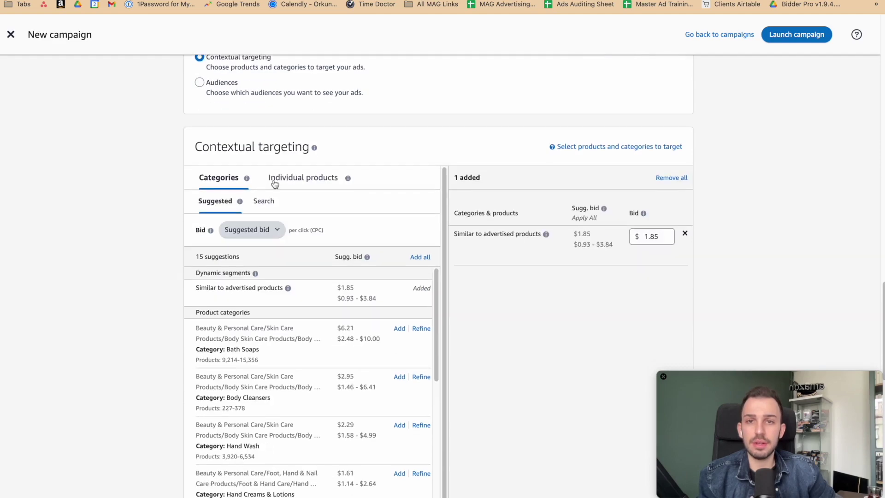
scroll(134, 218, down, 2)
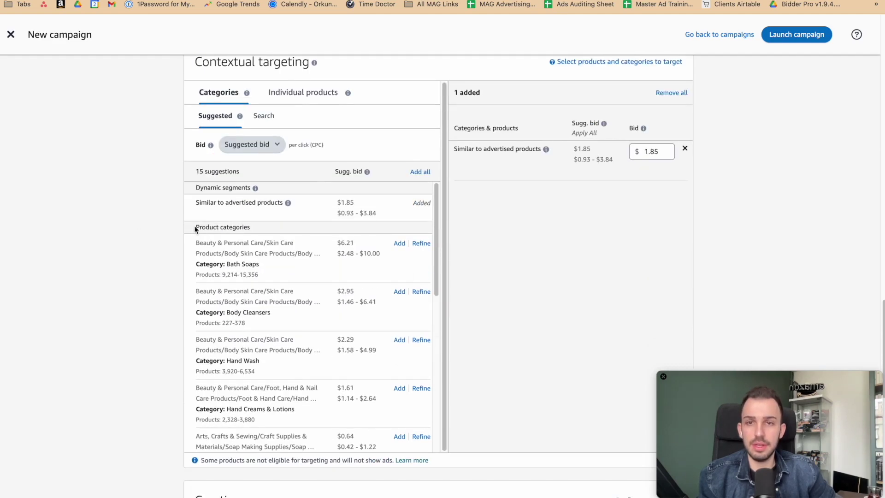
scroll(161, 183, up, 8)
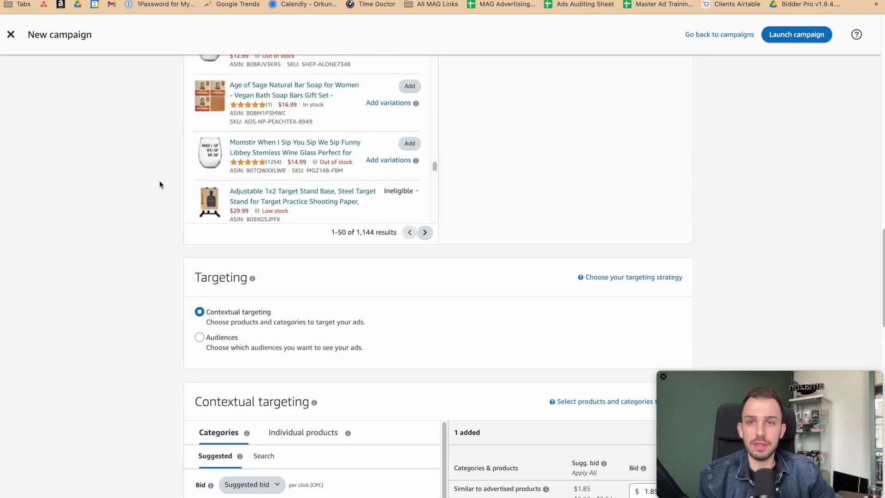
scroll(161, 184, up, 4)
scroll(461, 256, down, 11)
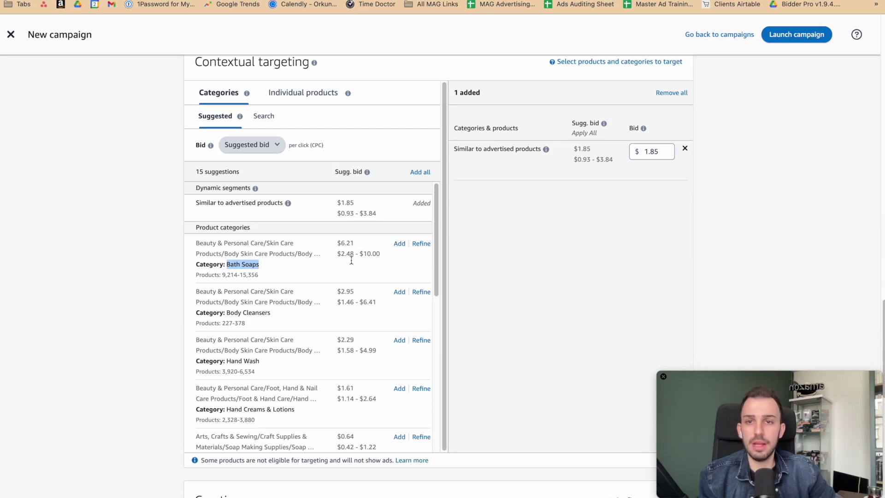
drag(228, 309, 301, 309)
click(253, 311)
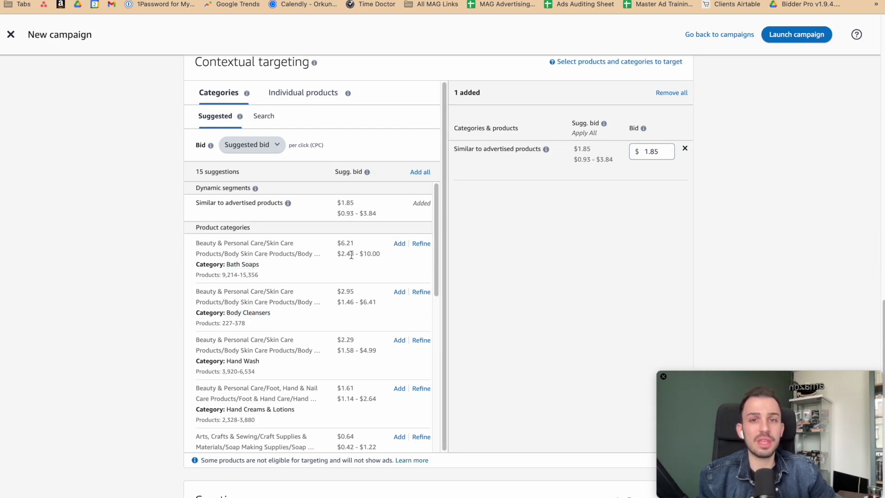
drag(384, 253, 214, 242)
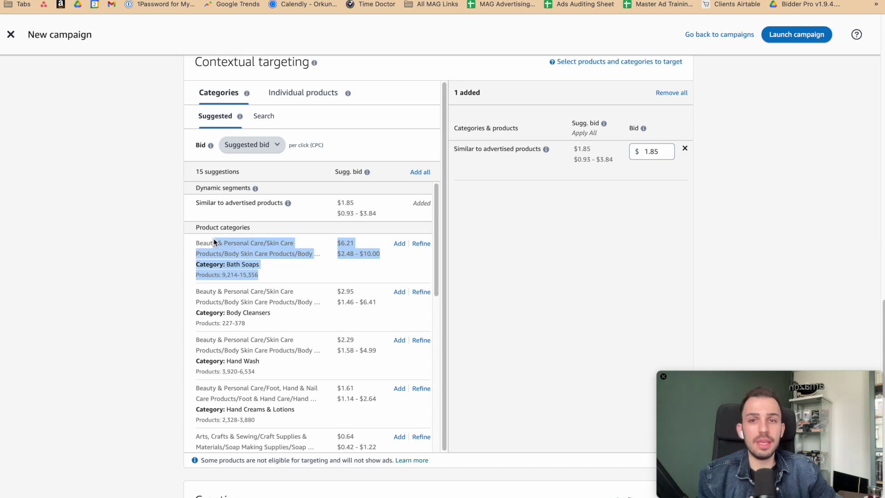
click(214, 242)
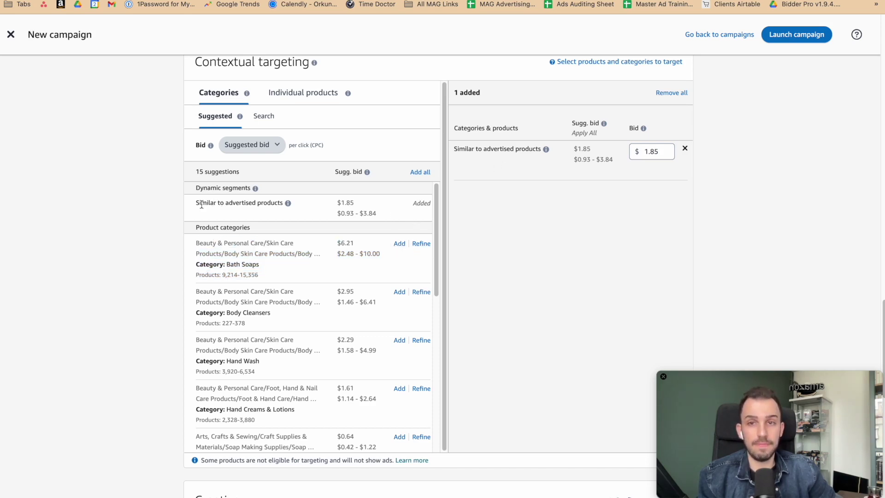
Examine the Similar to advertised products dynamic segment and its explanation, glancing at the individual products option
drag(201, 205, 277, 205)
scroll(195, 184, up, 2)
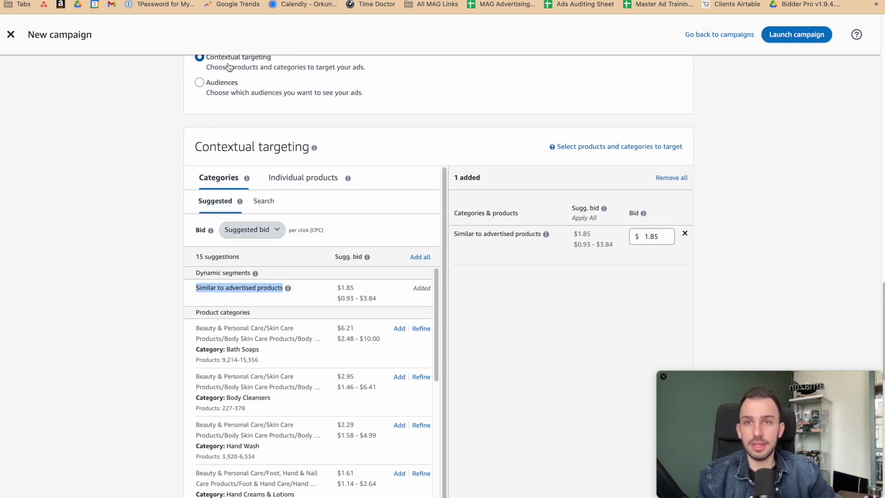
click(289, 178)
click(229, 178)
drag(206, 289, 278, 290)
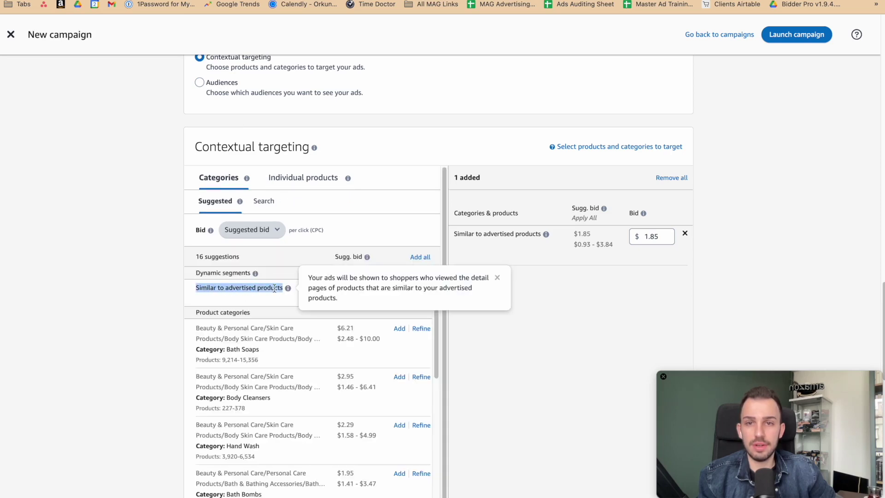
drag(456, 234, 525, 232)
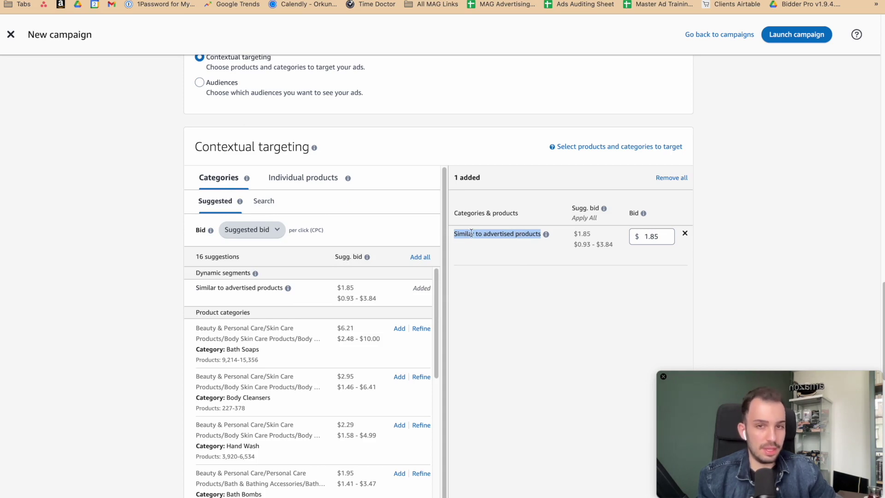
drag(466, 236, 529, 235)
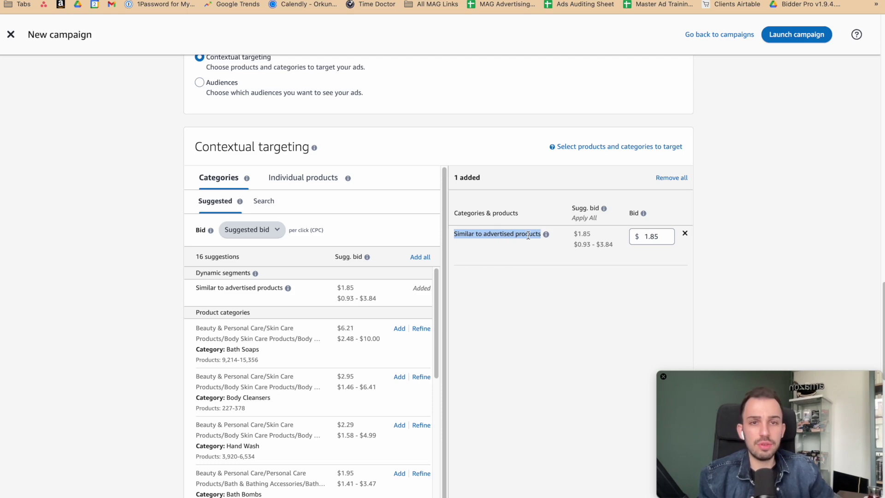
Set the bid for the Similar to advertised products target to $0.80
click(665, 239)
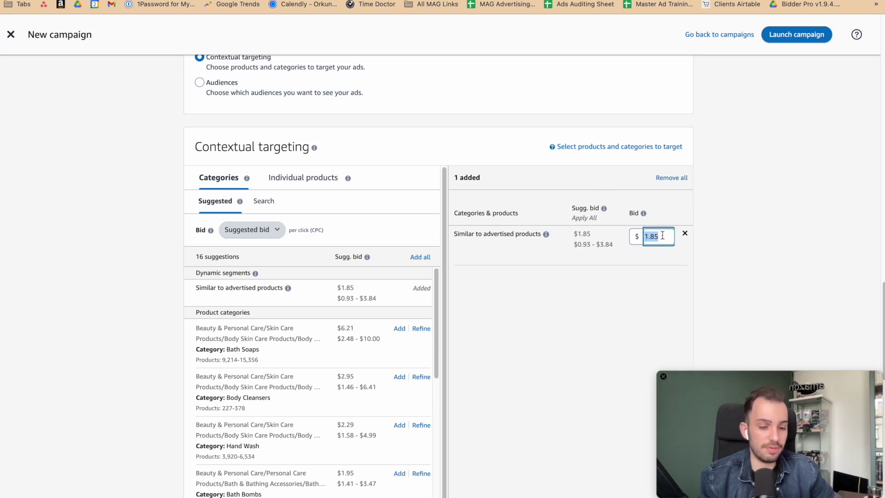
text(0)
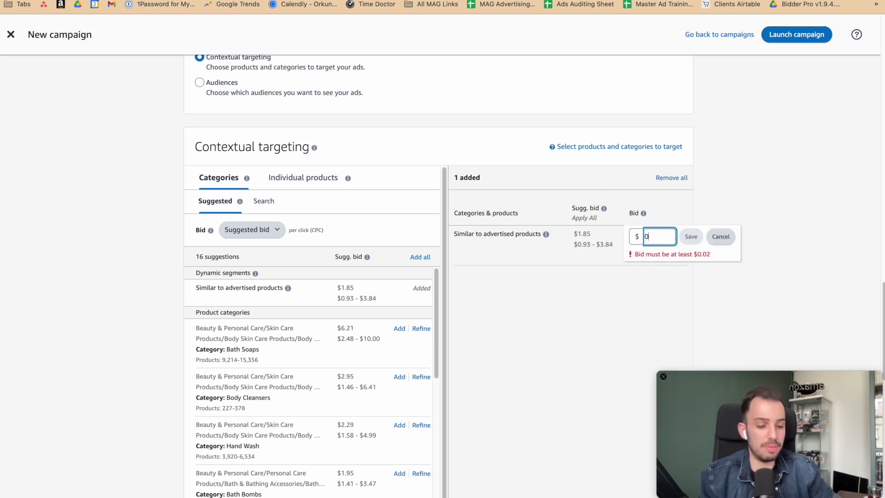
text(080)
key(Return)
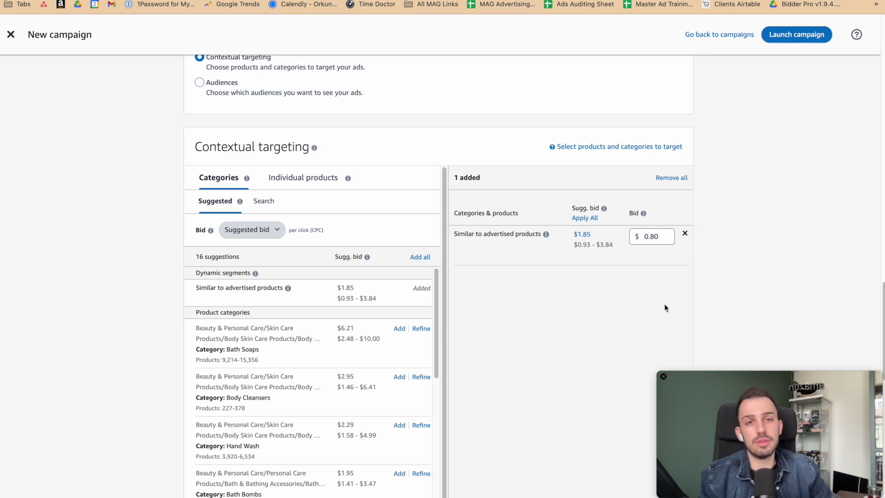
Remove the Similar to advertised products target and add the suggested Bath Soaps category instead
click(686, 235)
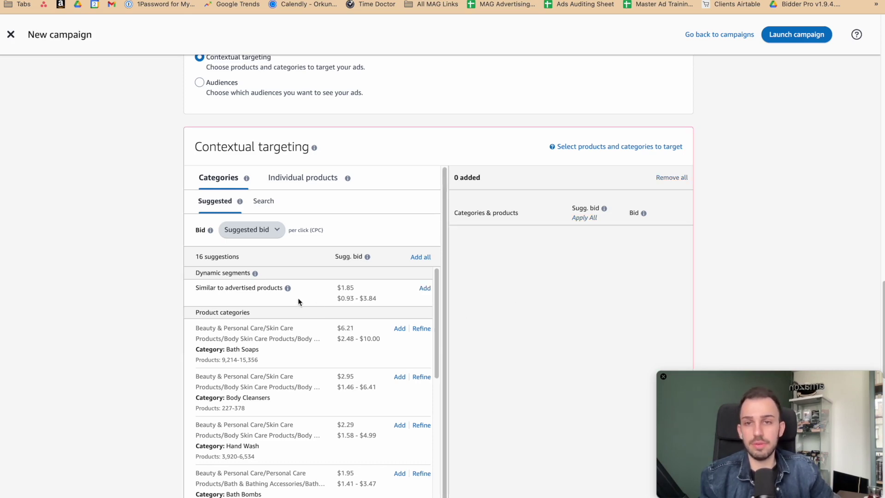
scroll(162, 280, down, 2)
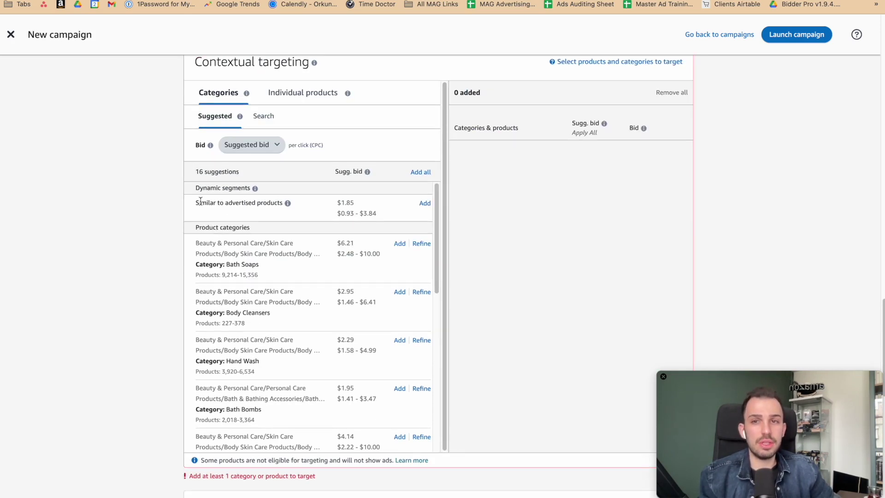
drag(196, 202, 281, 202)
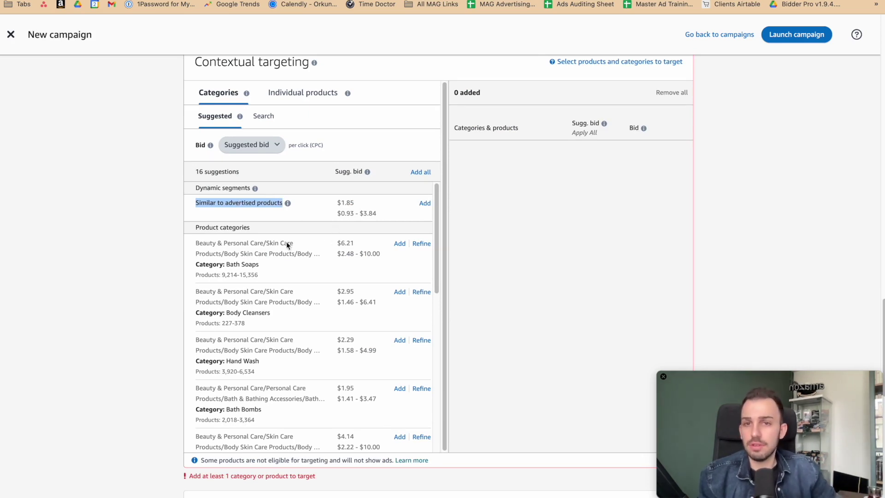
click(216, 203)
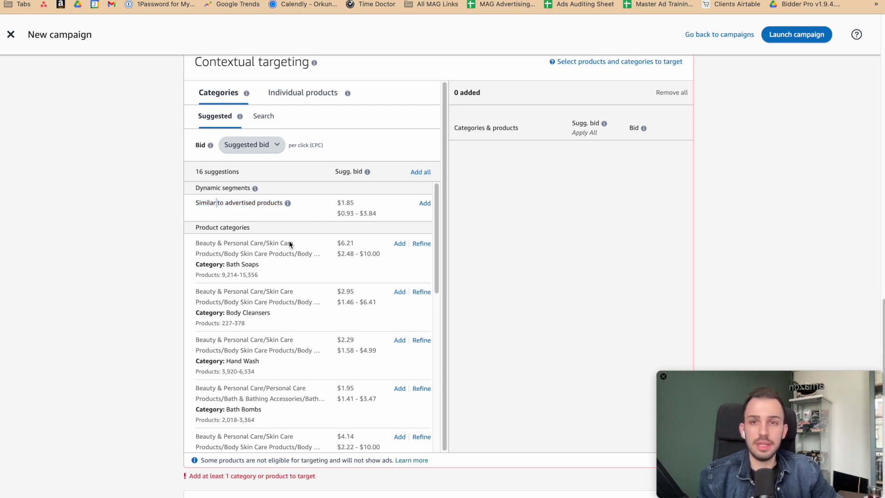
drag(204, 250, 268, 273)
click(265, 275)
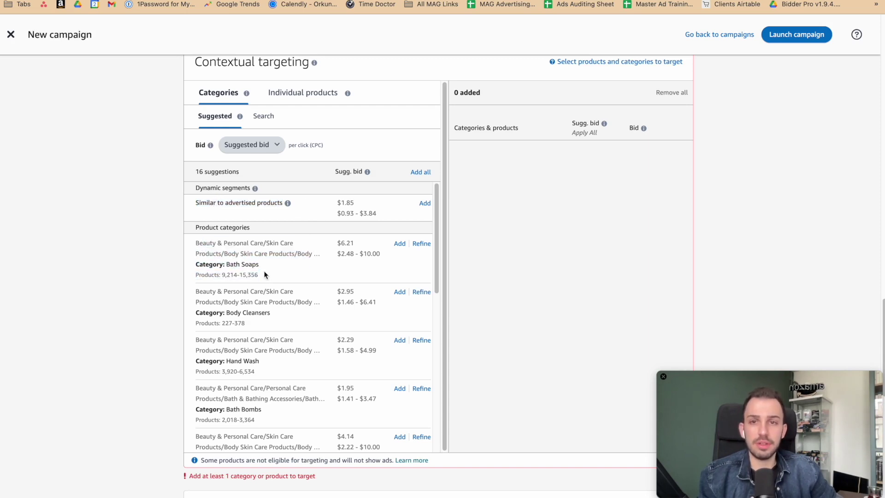
click(399, 244)
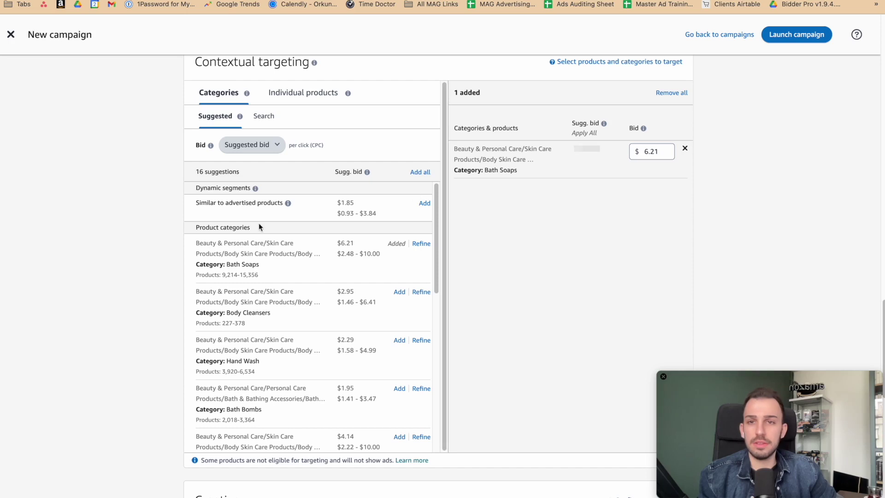
Open the refinement of the Bath Soaps category and limit it to 0–4 star ratings and Not Prime eligible shipping
drag(201, 242, 284, 271)
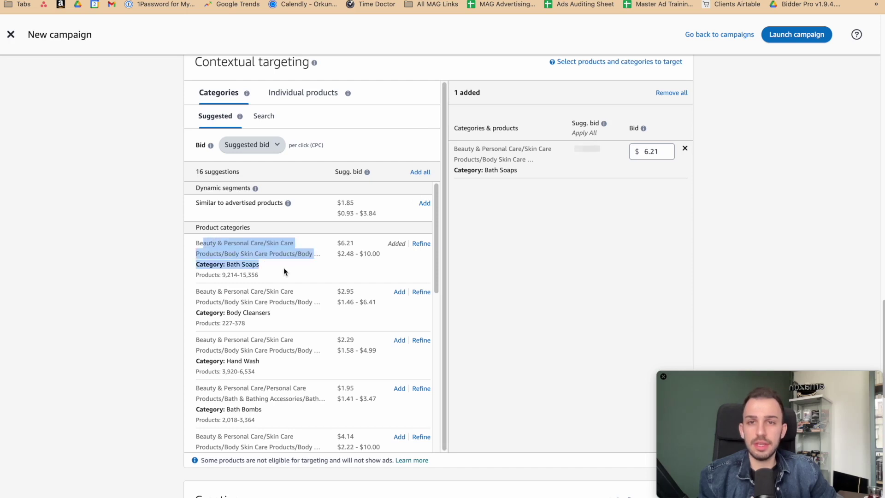
click(417, 246)
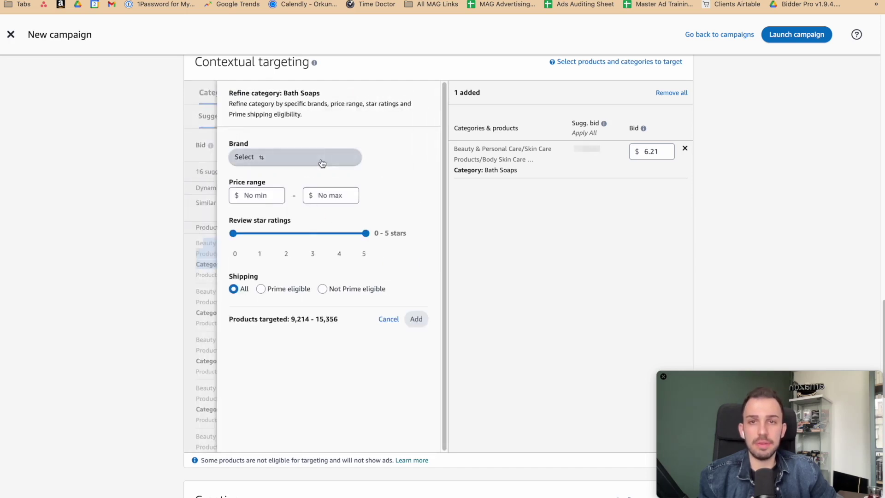
drag(366, 233, 339, 234)
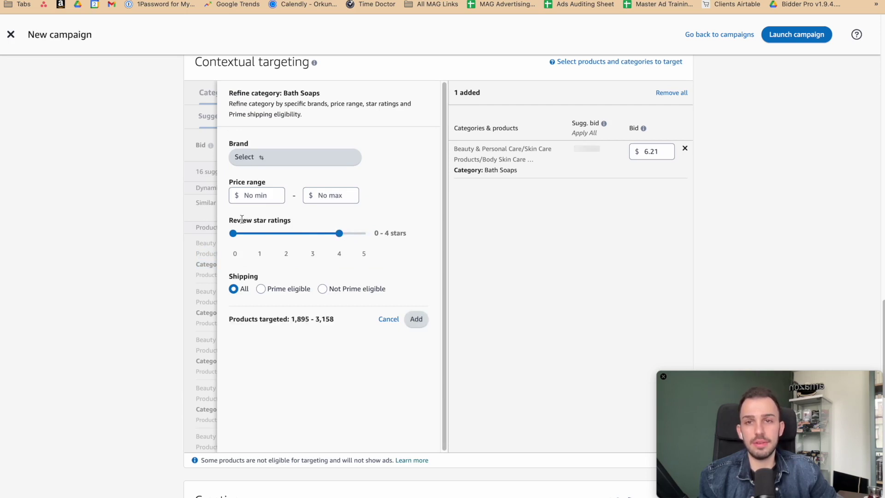
drag(236, 220, 286, 216)
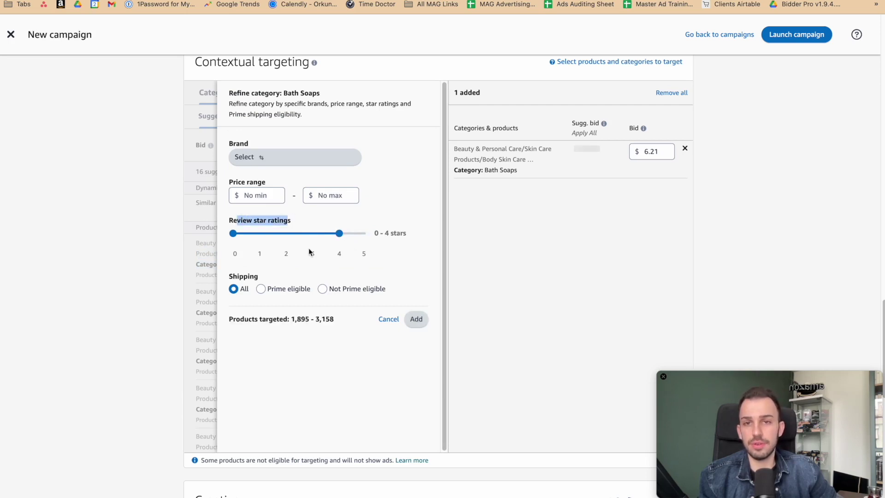
click(323, 290)
click(276, 158)
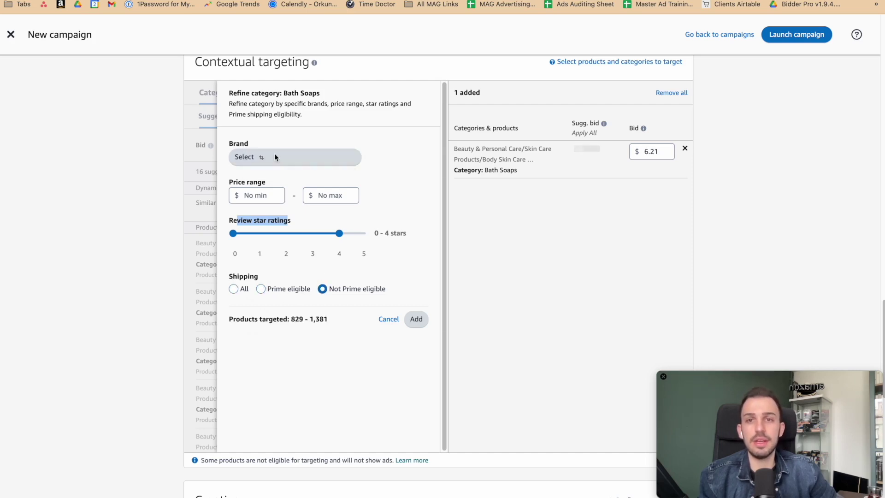
Reset the Bath Soaps refinement to All shipping and 0–5 star ratings
click(268, 360)
click(234, 289)
drag(340, 234, 366, 234)
Select Bali Soap as the brand in the Bath Soaps category refinement
click(302, 162)
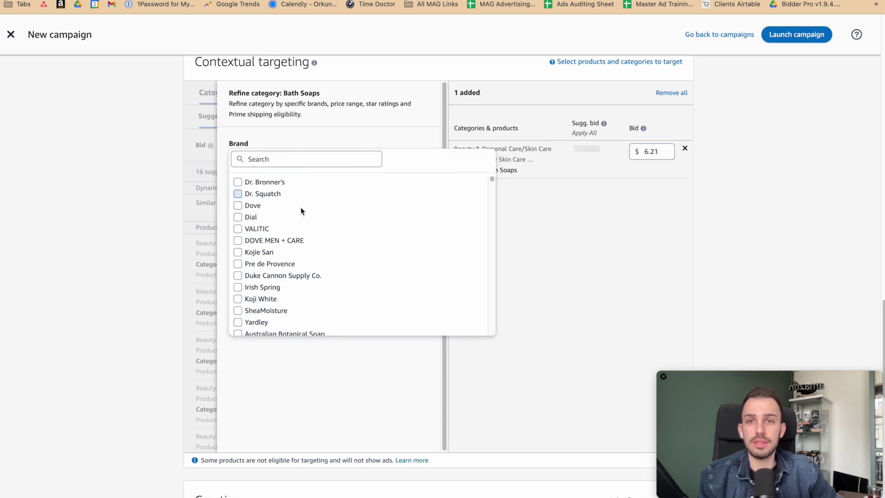
scroll(297, 205, down, 5)
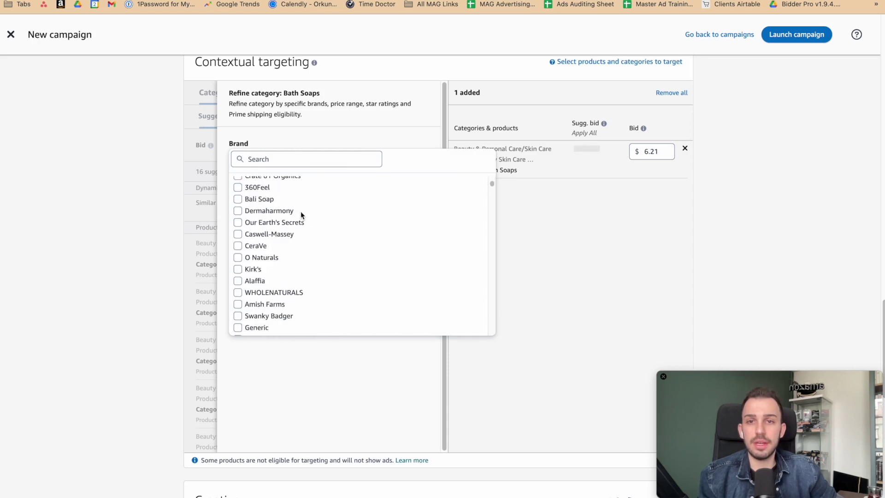
click(260, 249)
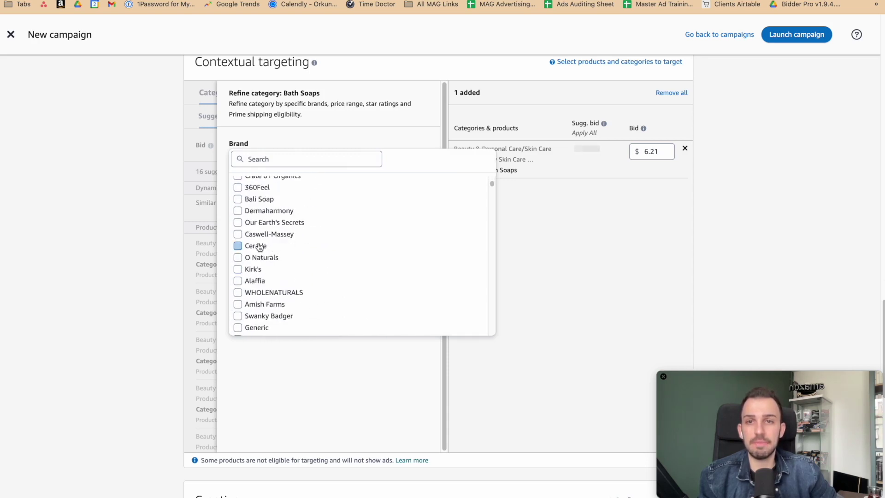
click(267, 204)
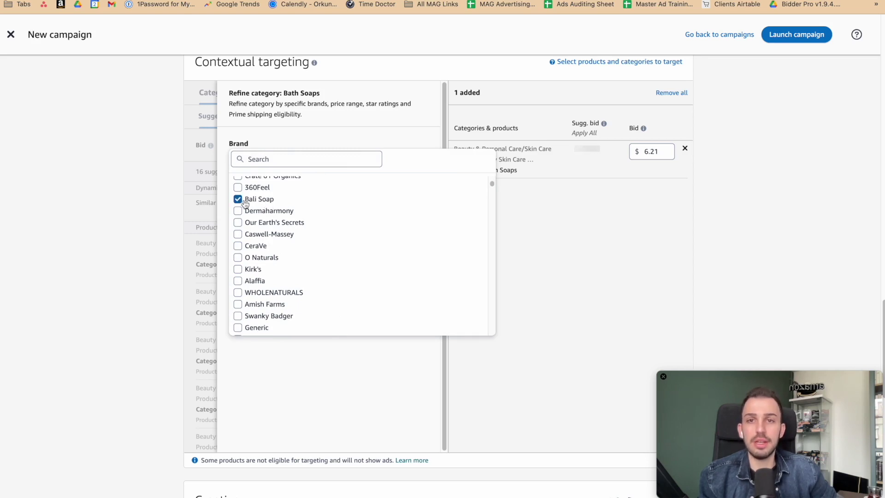
Add the Bath Soaps category refined to the Bali Soap brand as a contextual target
click(347, 419)
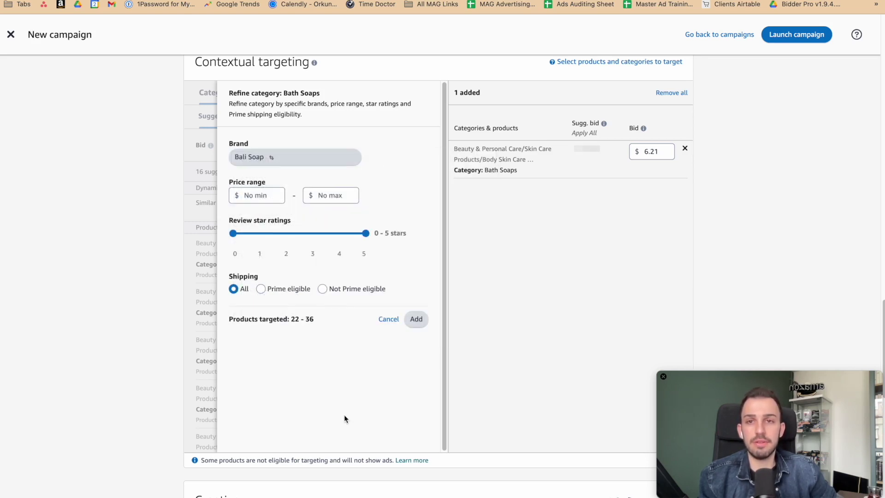
click(415, 320)
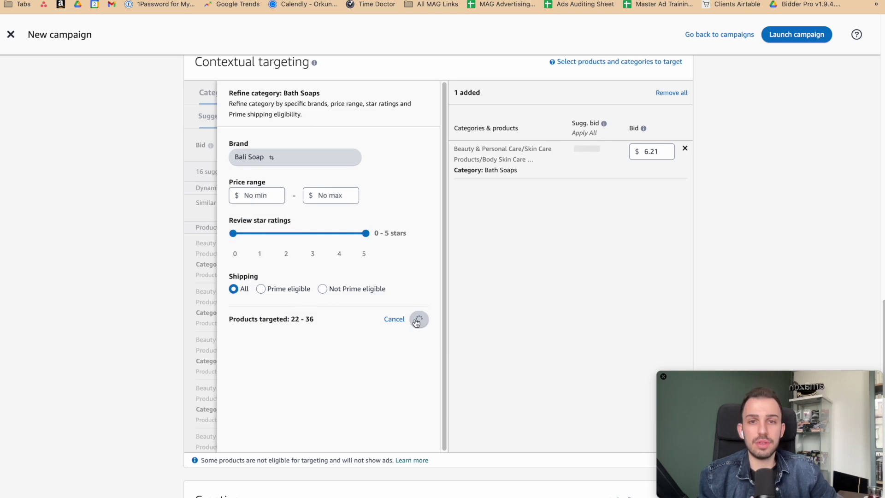
drag(539, 226, 587, 178)
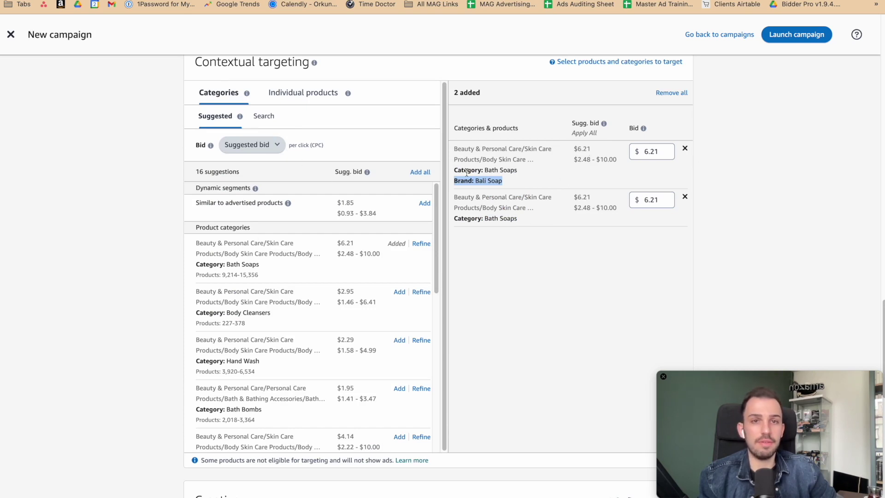
drag(618, 164, 618, 156)
click(618, 156)
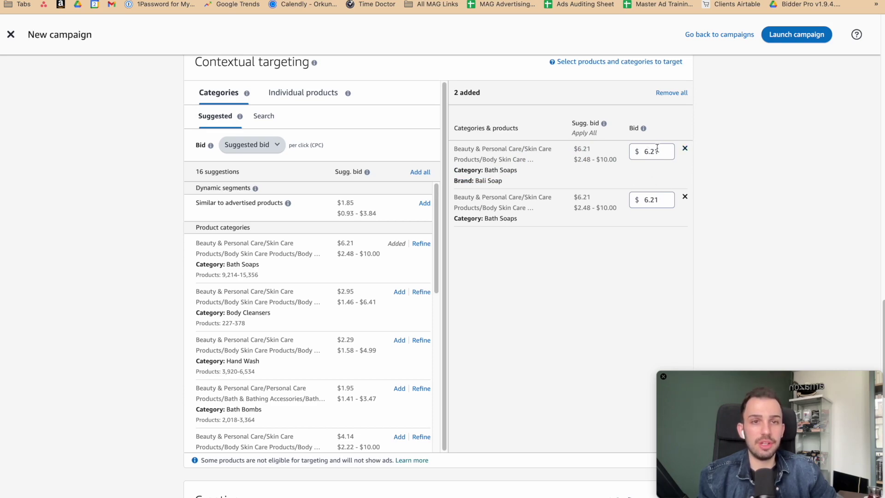
Review the campaign's bid optimization options alongside the suggested bids of the added Bath Soaps targets
scroll(105, 189, up, 2)
scroll(109, 185, up, 5)
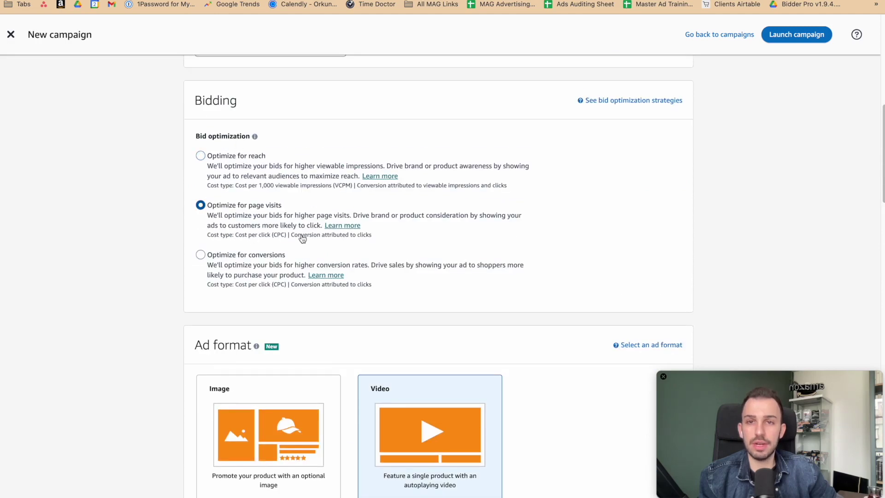
scroll(117, 238, down, 3)
scroll(117, 238, down, 15)
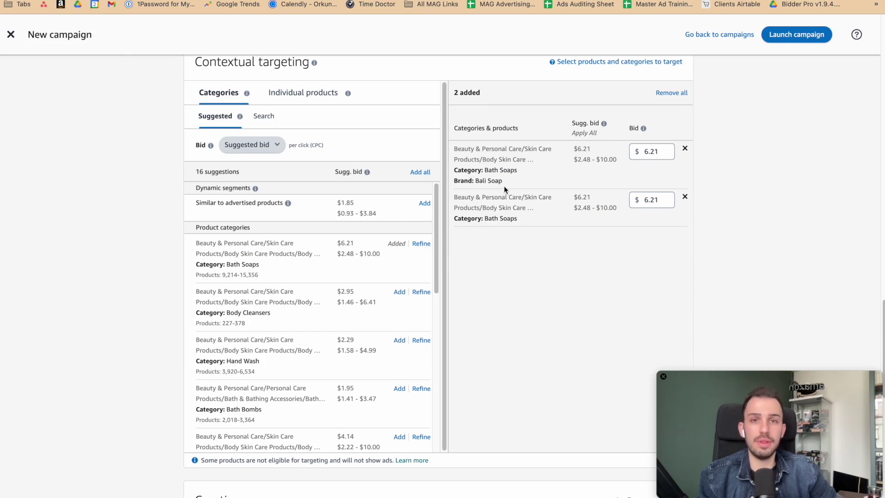
triple_click(544, 164)
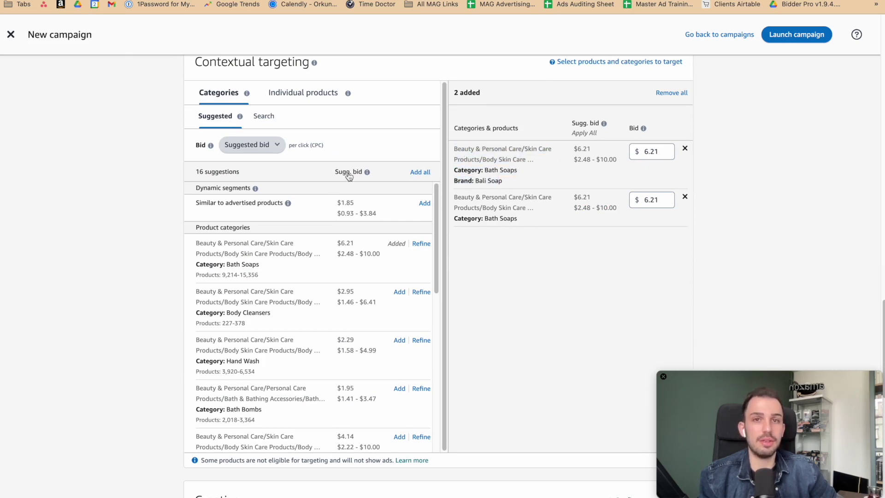
scroll(147, 179, up, 10)
scroll(147, 183, up, 8)
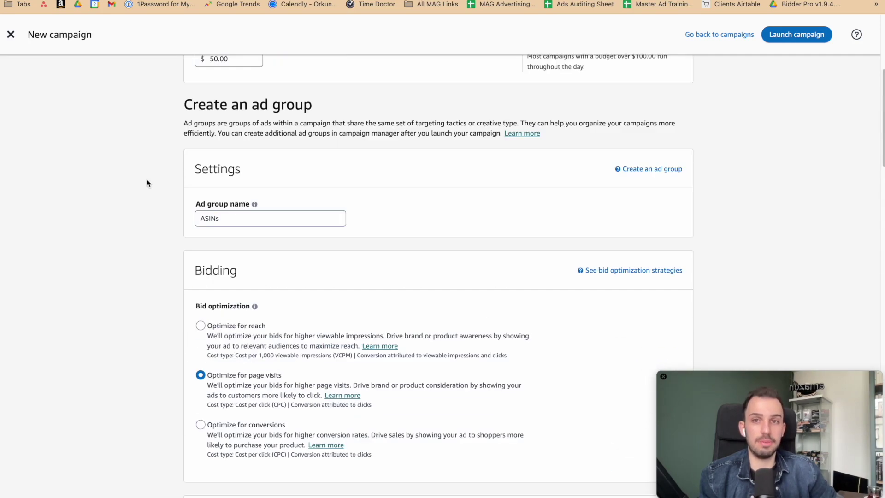
scroll(150, 184, down, 15)
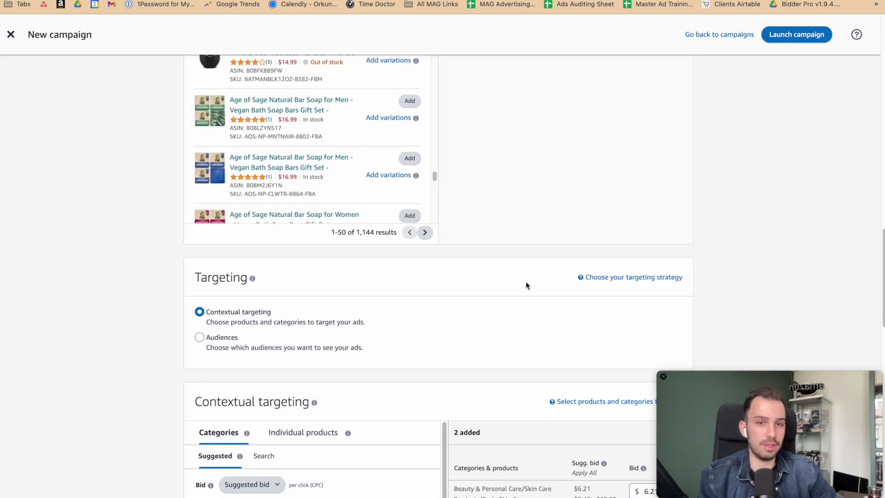
Switch the ad group's bid optimization to Optimize for reach and return to the contextual targets
scroll(74, 298, up, 10)
scroll(78, 286, up, 8)
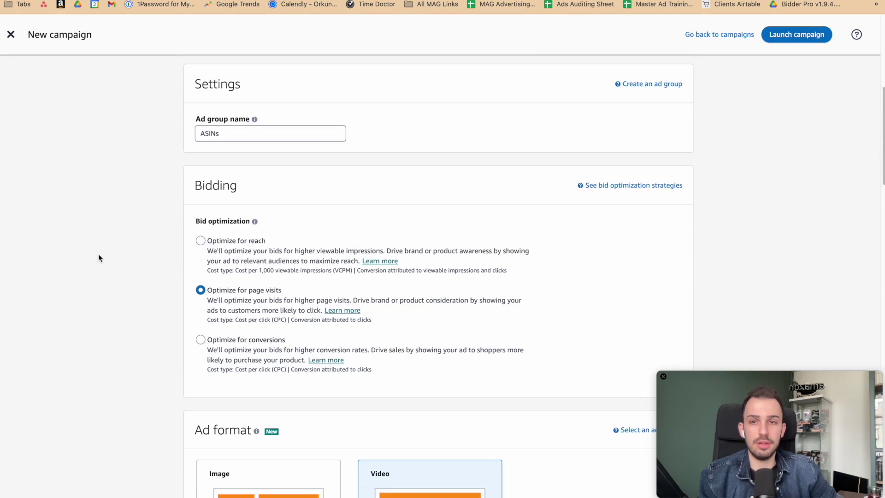
click(222, 241)
scroll(133, 247, down, 20)
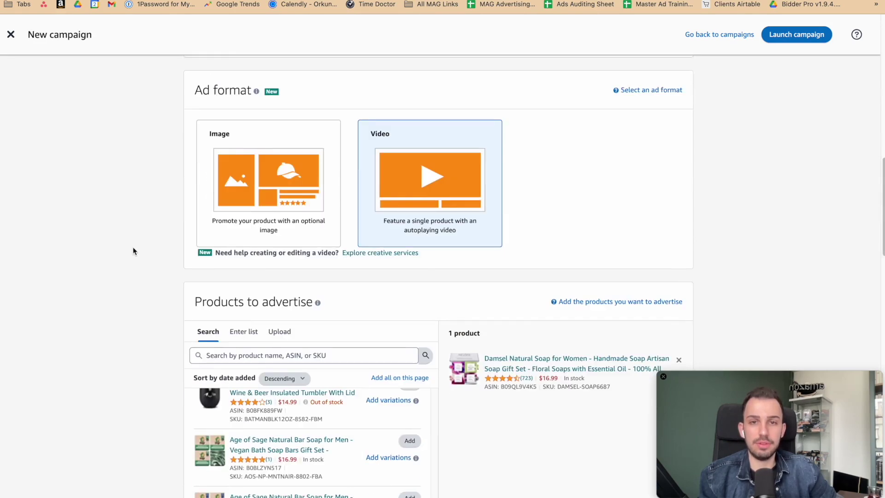
Compare the suggested per 1,000 viewable impressions bids with the bids entered for the Bath Soaps targets
drag(476, 157, 603, 153)
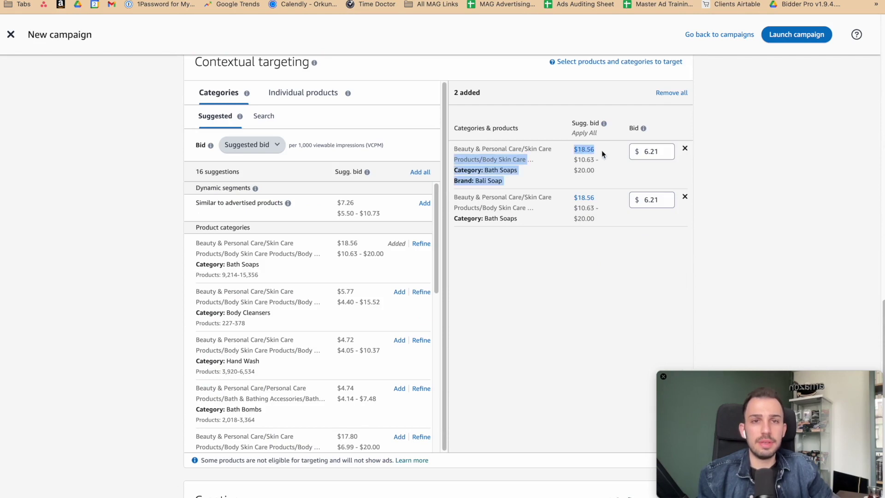
click(587, 171)
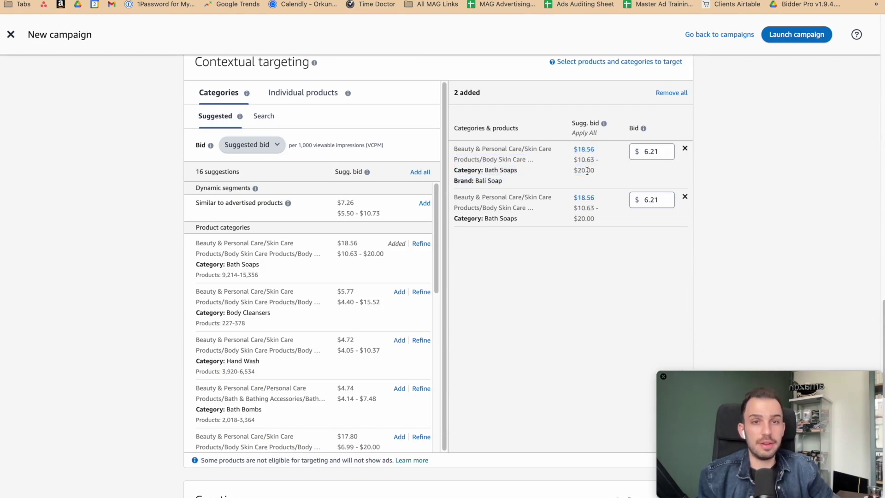
drag(587, 170, 571, 134)
click(513, 161)
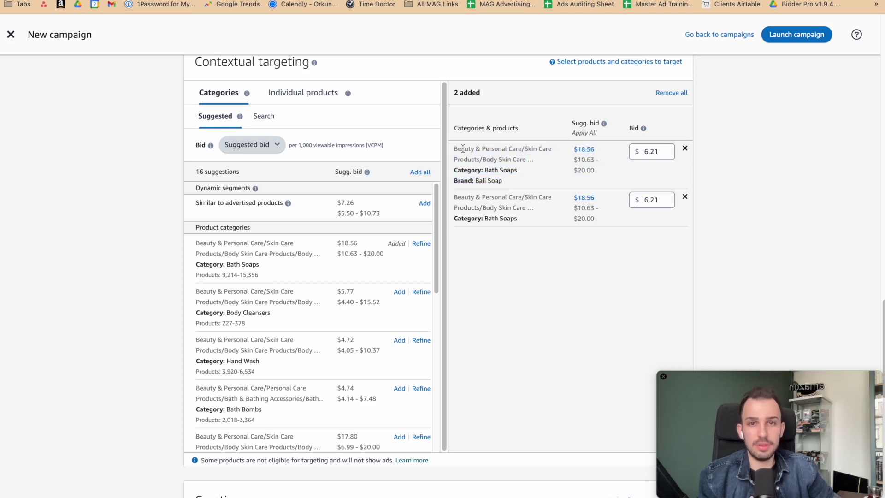
drag(463, 148, 676, 175)
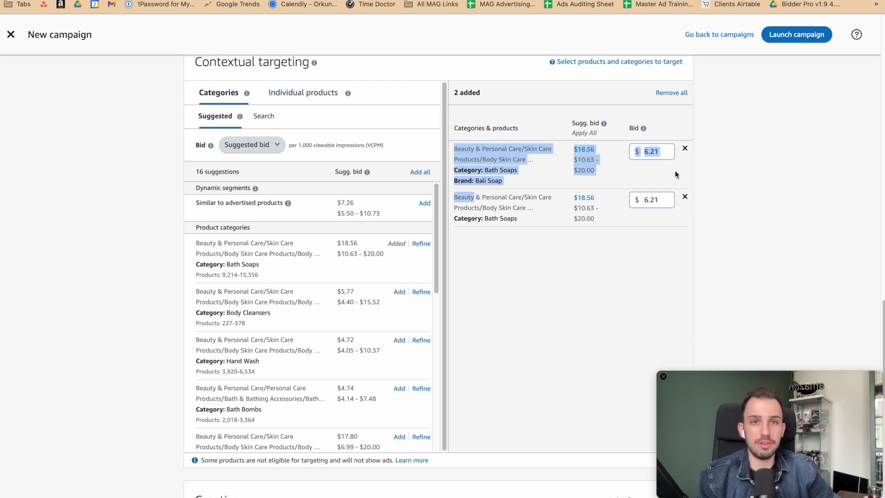
click(628, 179)
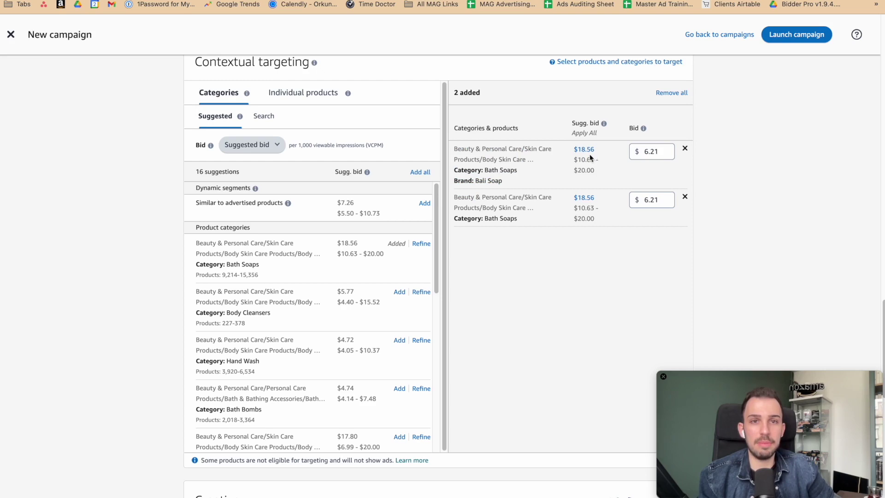
drag(604, 154, 571, 150)
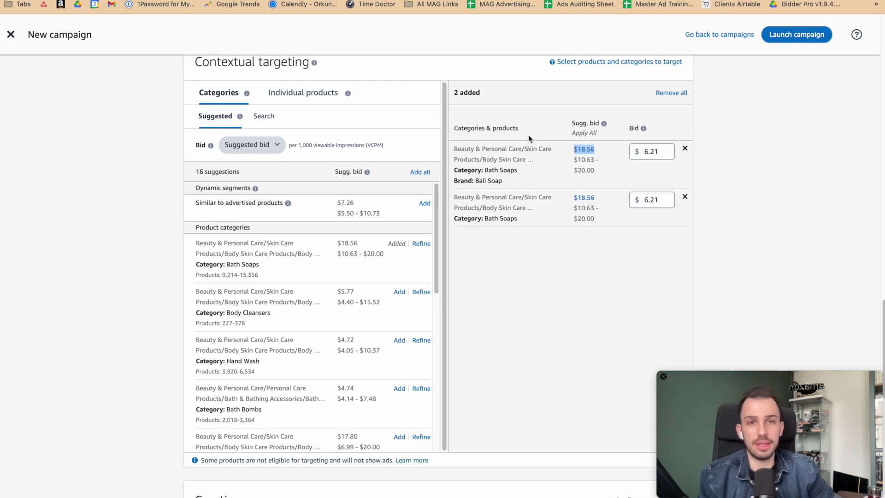
drag(598, 174, 587, 154)
click(655, 154)
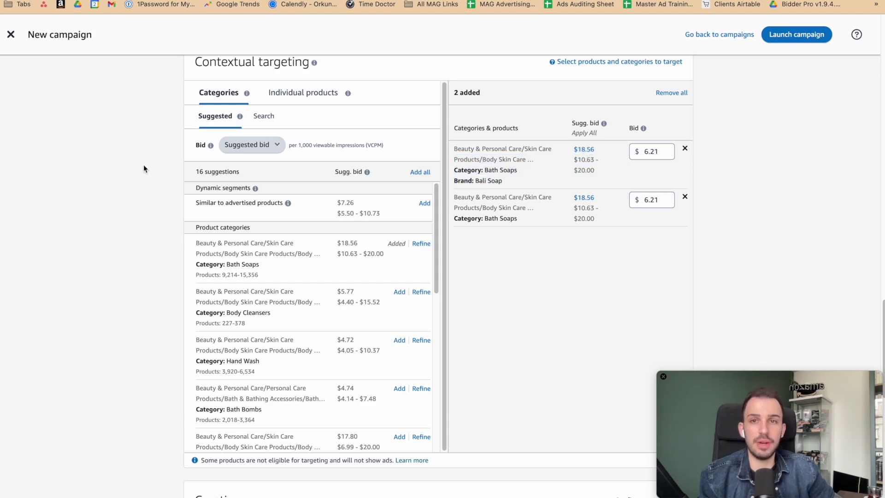
Set the bid optimization back to Optimize for page visits and return to contextual targeting
scroll(144, 169, up, 15)
click(213, 288)
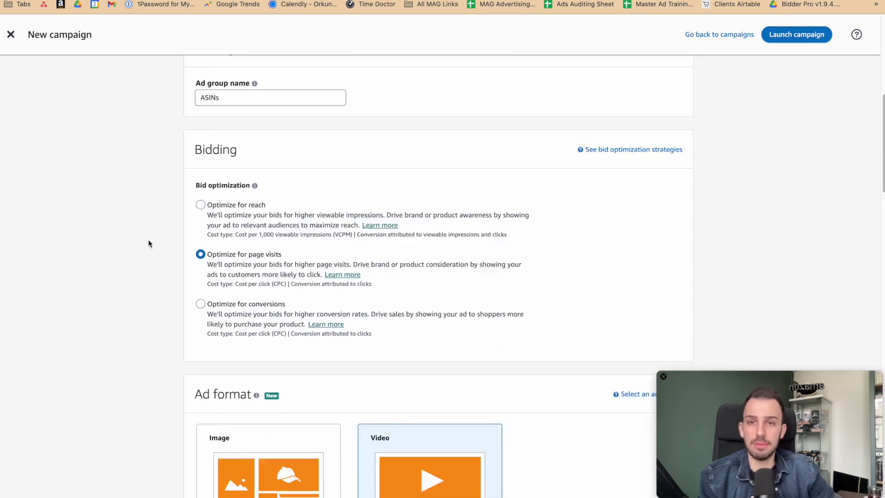
scroll(147, 245, down, 15)
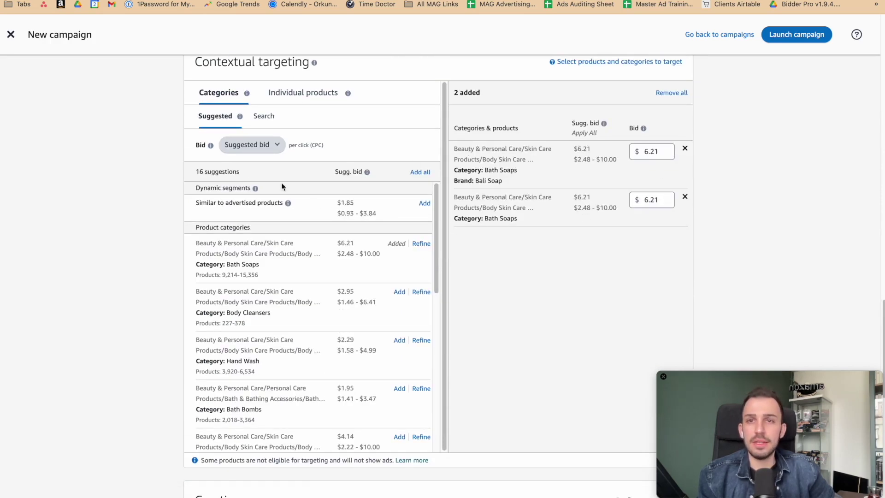
Look at the category search for contextual targeting and return to the suggested categories
click(265, 119)
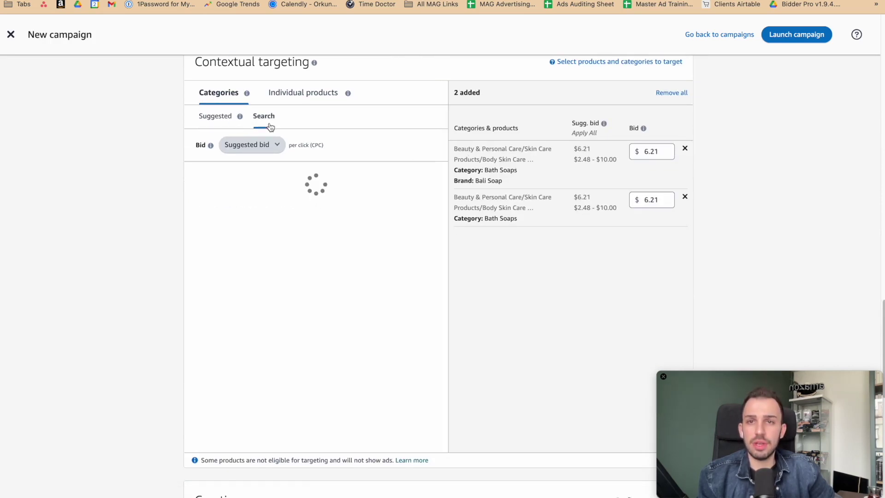
scroll(218, 247, down, 5)
click(216, 118)
Examine the ways to target individual products: the suggestions, the product search and the ASIN list entry
click(312, 101)
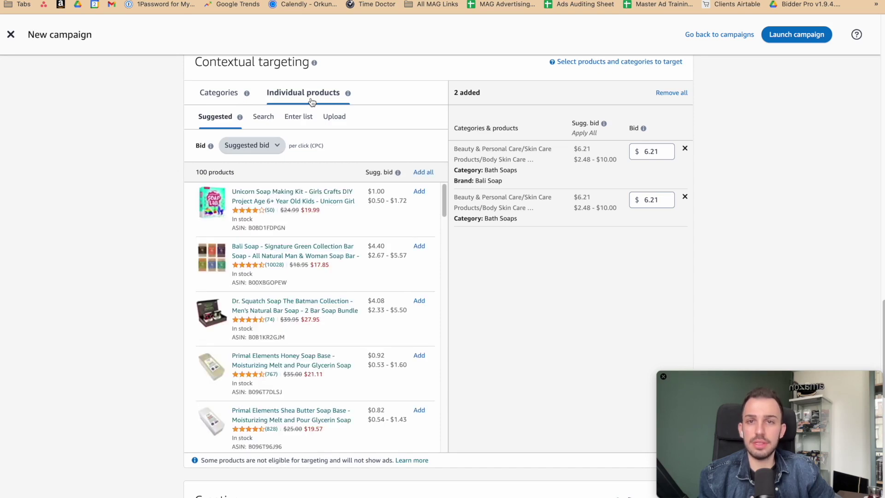
scroll(291, 233, down, 3)
scroll(291, 230, up, 3)
click(263, 121)
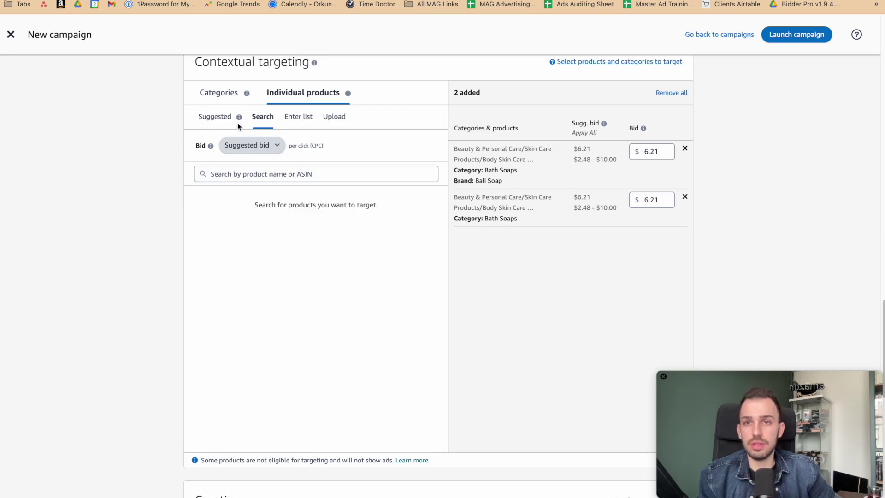
click(209, 121)
click(314, 121)
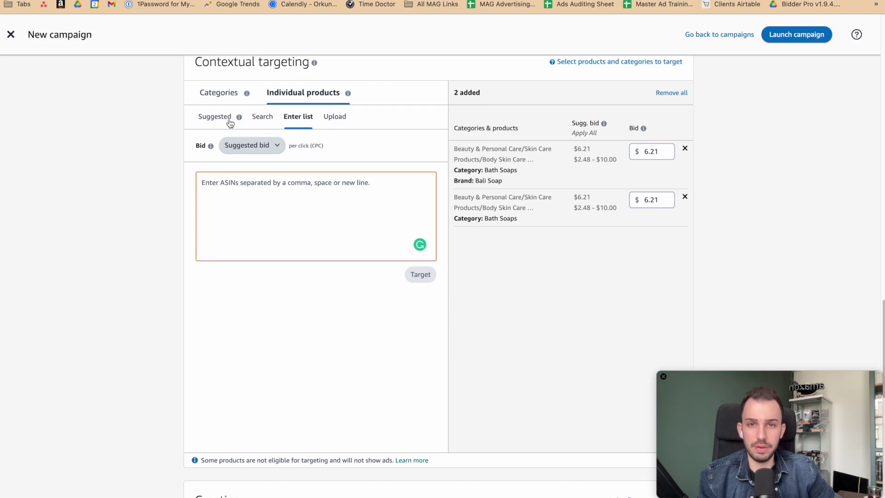
Review the targeting section and show the suggested individual products again
scroll(265, 174, up, 2)
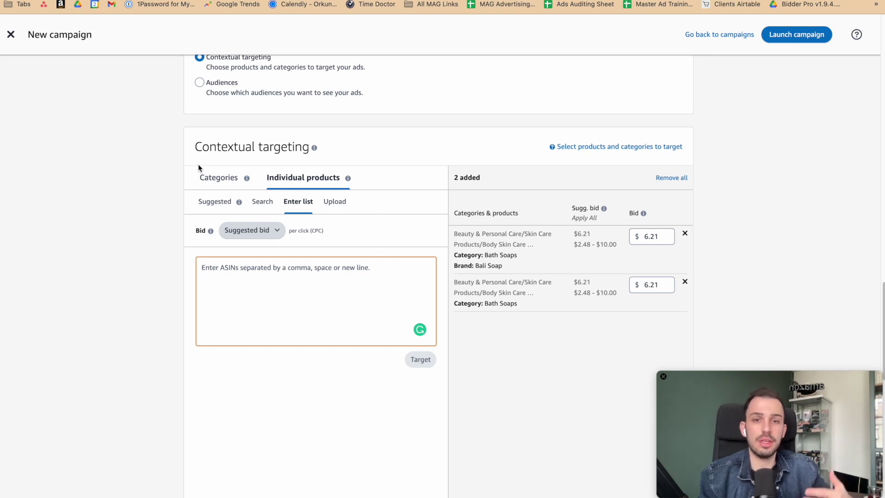
scroll(227, 237, down, 2)
scroll(253, 273, up, 4)
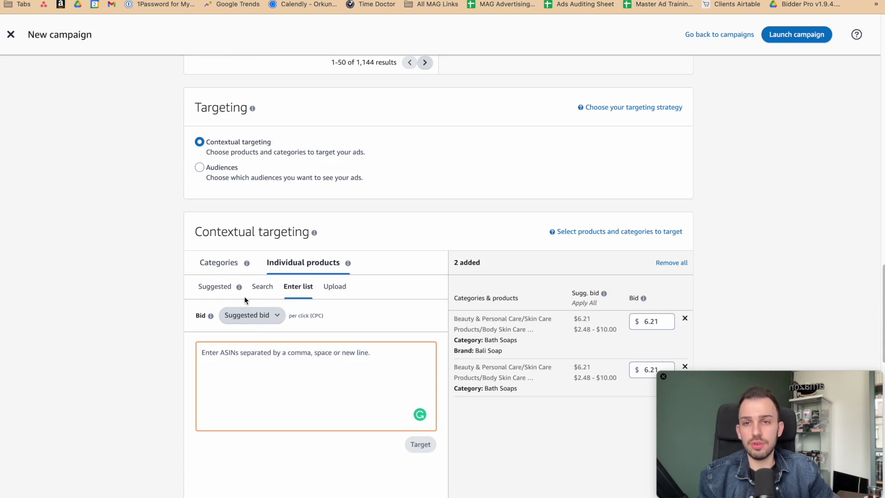
scroll(245, 297, down, 2)
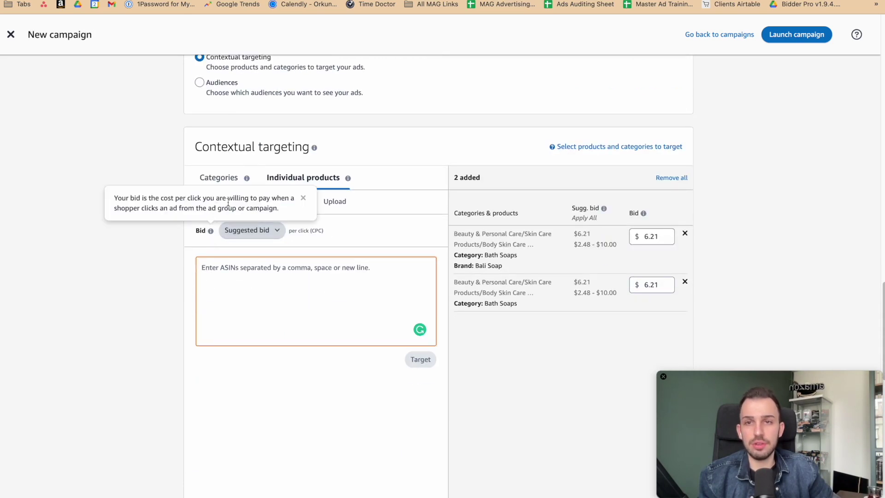
click(207, 202)
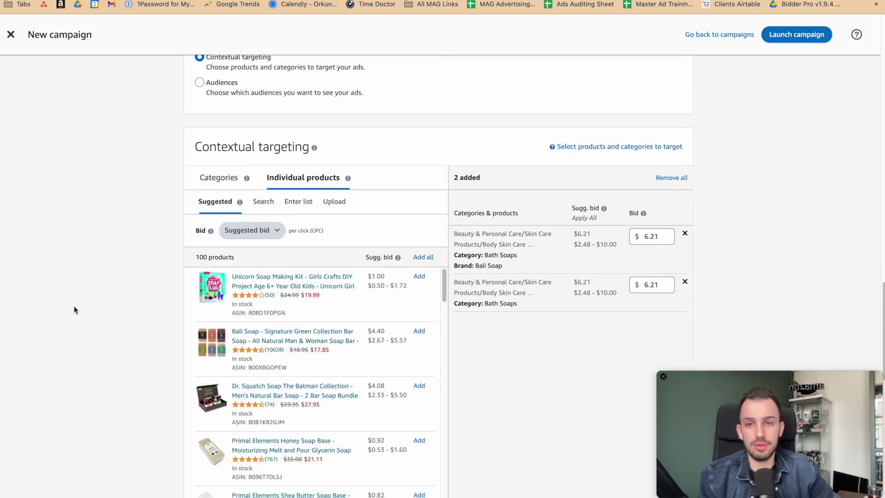
scroll(74, 306, down, 2)
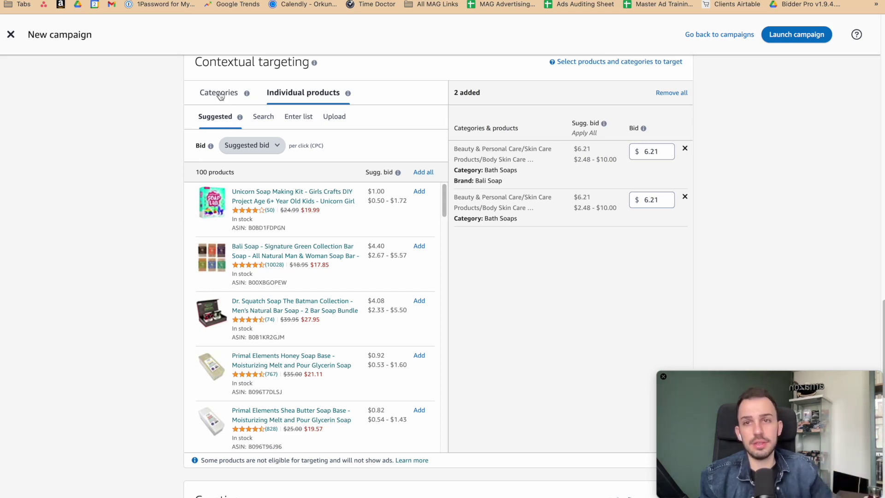
Preview the Creative section with its video, logo and headline options, then return to the targeting section
scroll(256, 103, down, 4)
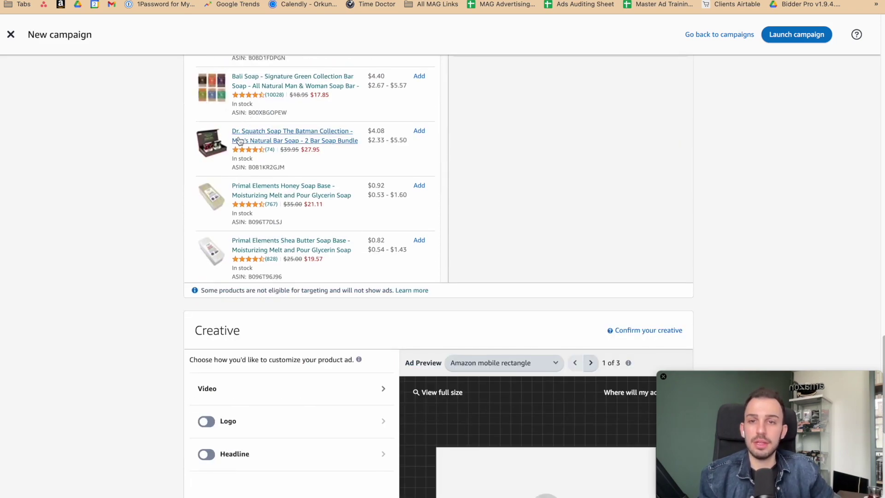
scroll(255, 152, up, 5)
scroll(249, 162, up, 3)
scroll(229, 172, down, 9)
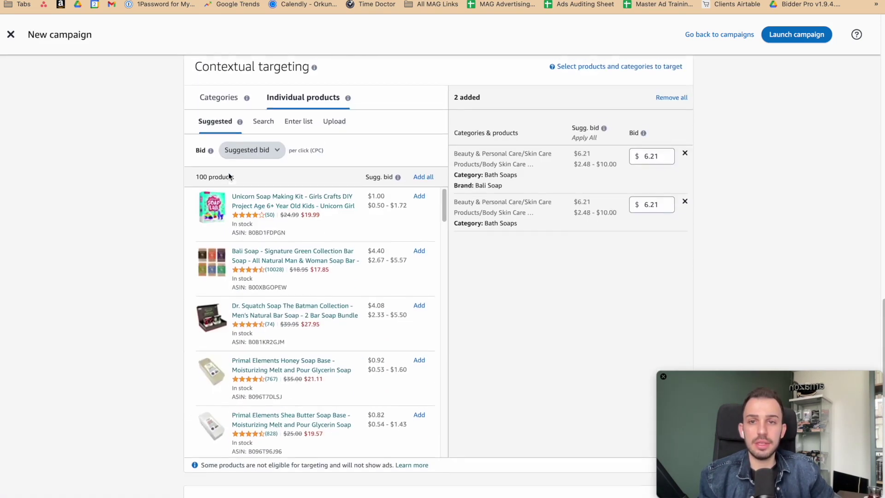
double_click(207, 247)
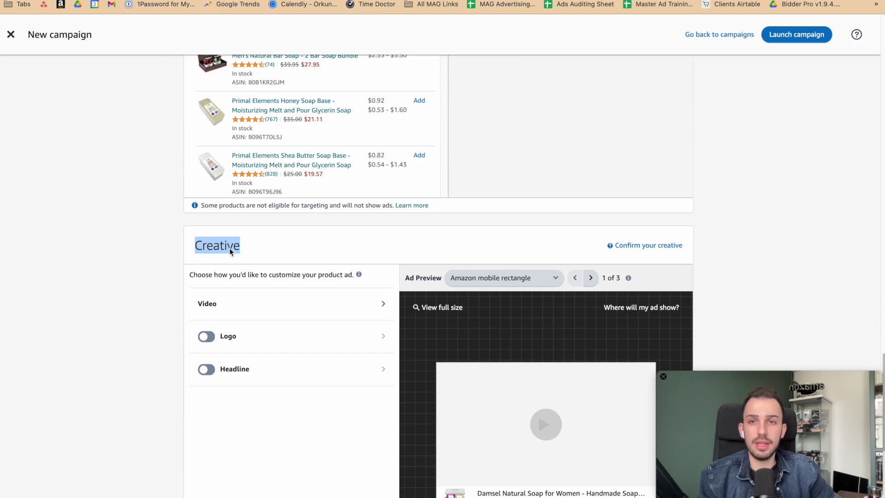
scroll(167, 233, up, 7)
scroll(181, 236, up, 2)
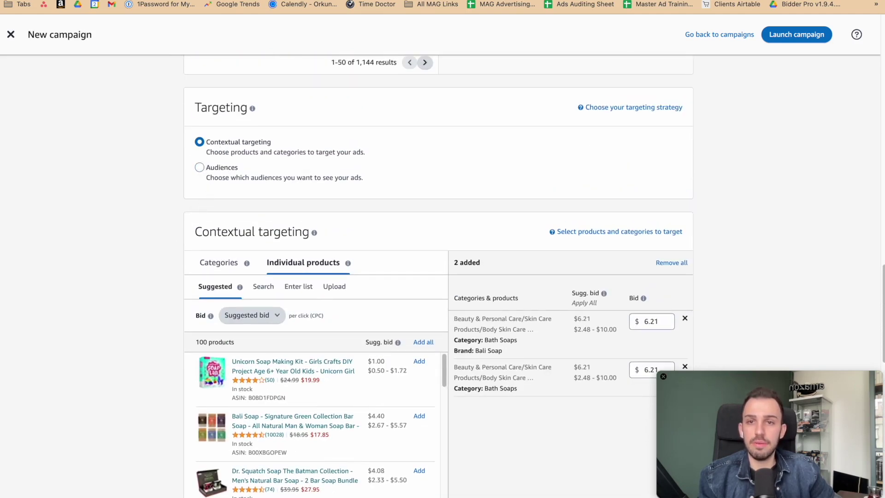
Switch to the Sponsored Display Ads presentation in Google Slides and review the contextual targeting types listed
key(ctrl+Tab)
click(360, 373)
key(Escape)
click(265, 382)
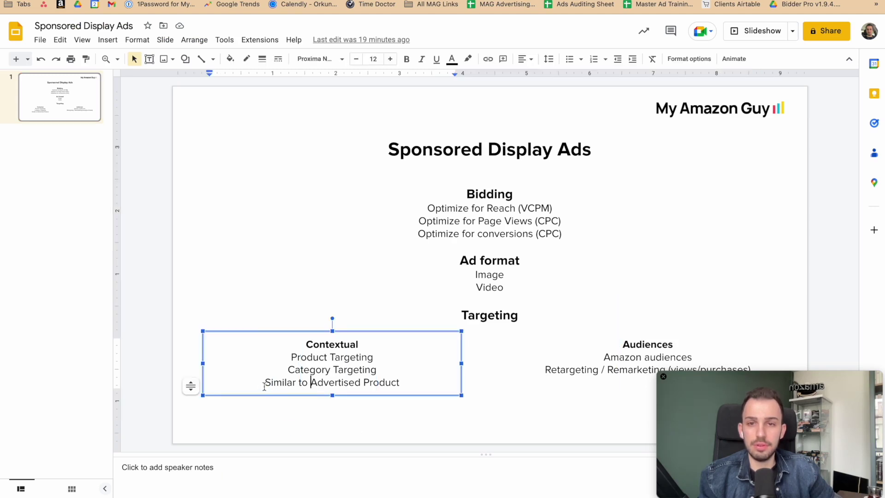
triple_click(372, 385)
double_click(354, 371)
mouse_move(354, 371)
mouse_down()
mouse_move(298, 371)
mouse_move(348, 356)
mouse_up()
double_click(298, 356)
click(347, 425)
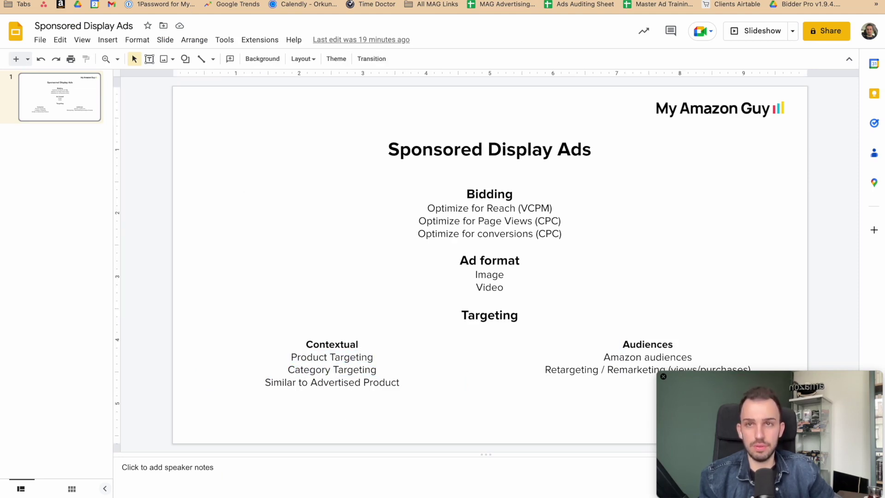
Switch from the slides back to the new campaign in Amazon Ads and change its targeting from contextual to Audiences
double_click(638, 346)
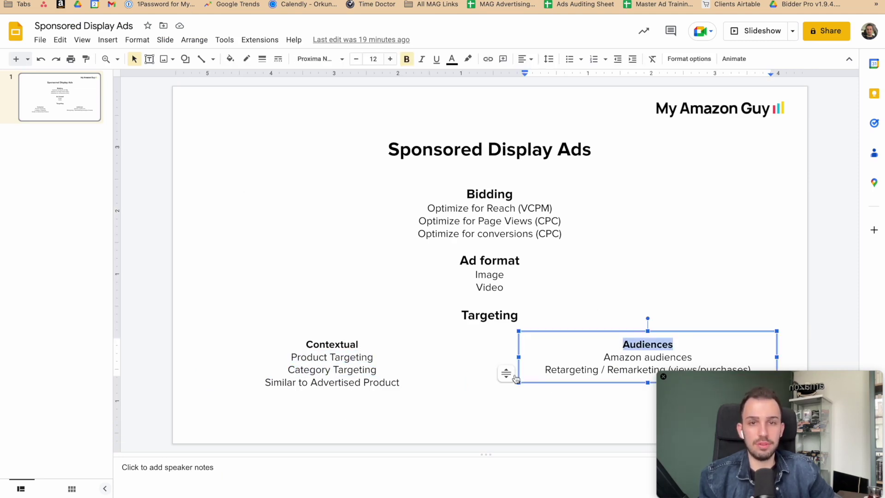
click(488, 316)
click(704, 266)
key(ctrl+Tab)
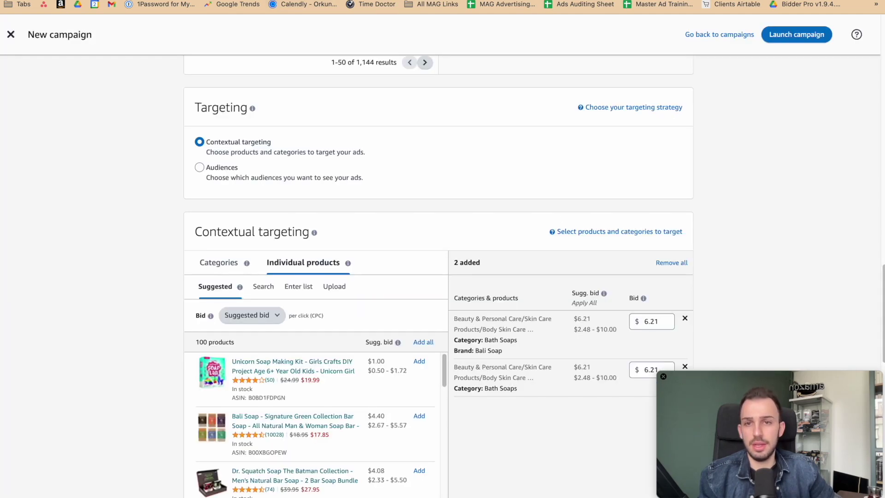
click(213, 175)
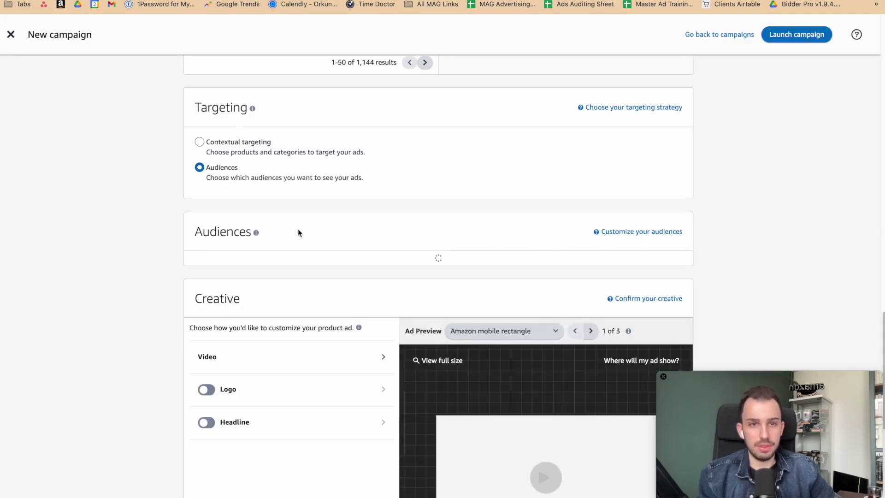
scroll(298, 226, down, 2)
scroll(283, 229, down, 4)
scroll(288, 240, up, 2)
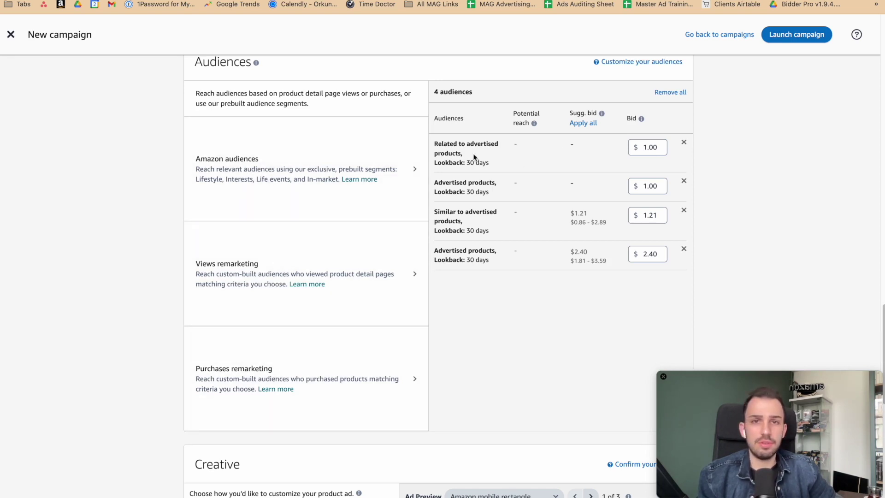
Examine the preselected audiences and the suggested segments under Views remarketing and Purchases remarketing
drag(433, 96, 699, 273)
click(650, 287)
drag(677, 306, 558, 249)
click(361, 296)
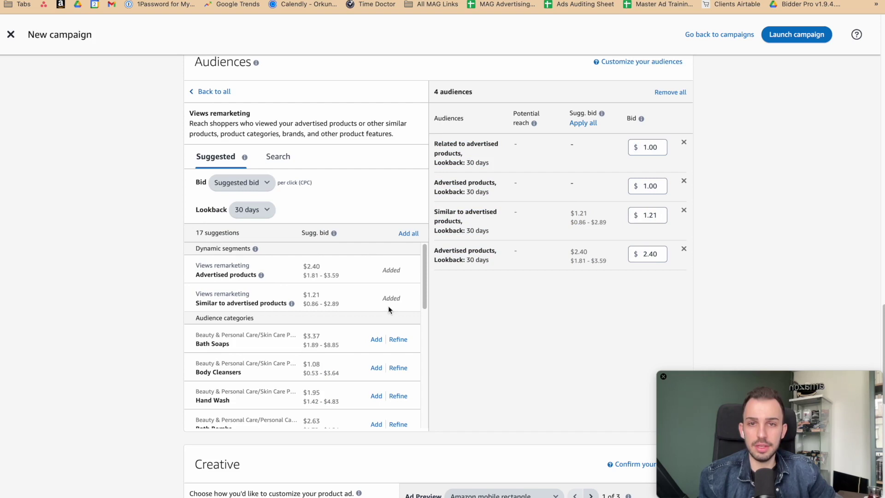
click(210, 91)
click(259, 364)
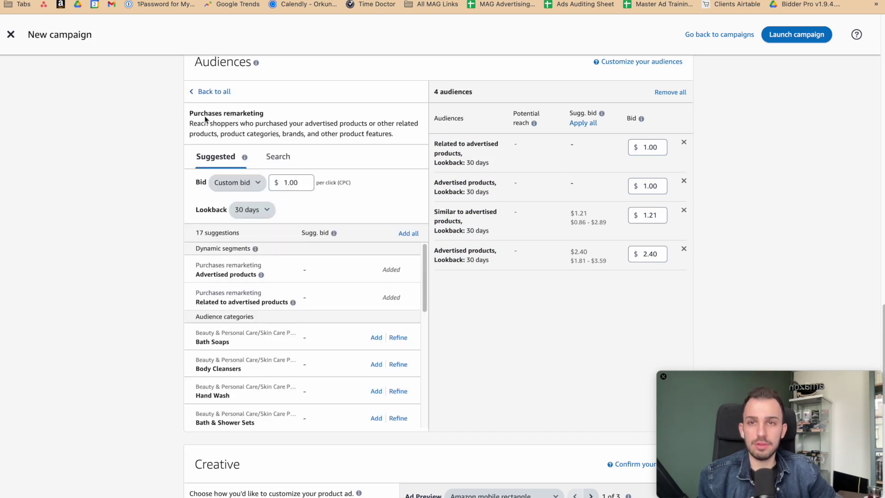
Return to the audience type overview and remove all four preselected remarketing audiences from the campaign
click(212, 92)
click(685, 144)
click(684, 144)
click(684, 144)
click(684, 144)
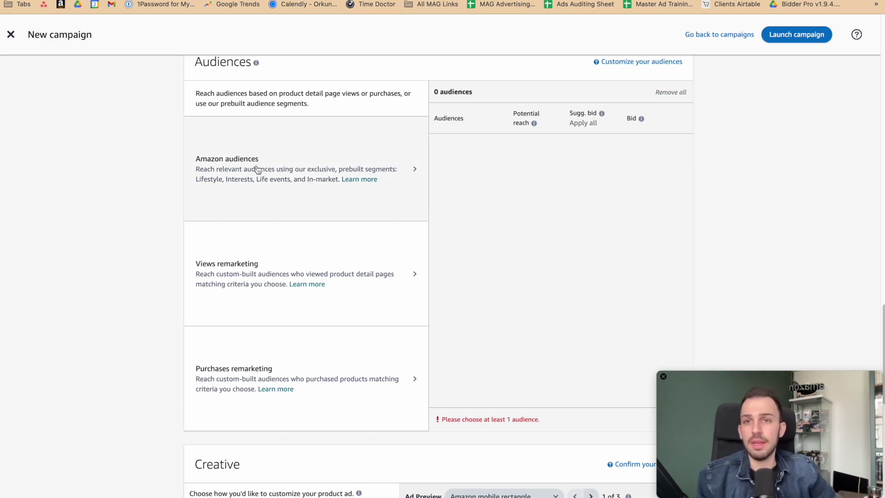
Open the Amazon audiences, read their description and the Lifestyle explanation, and search the segments for "soap"
click(295, 149)
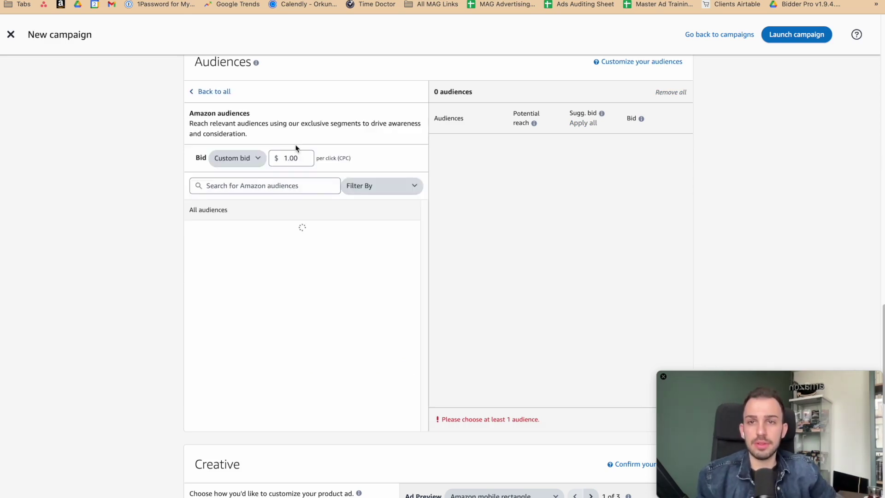
mouse_move(232, 223)
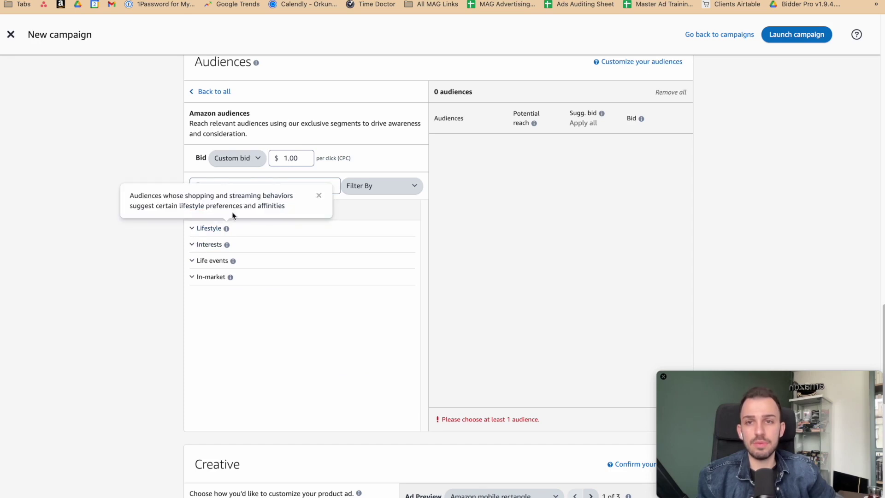
click(279, 185)
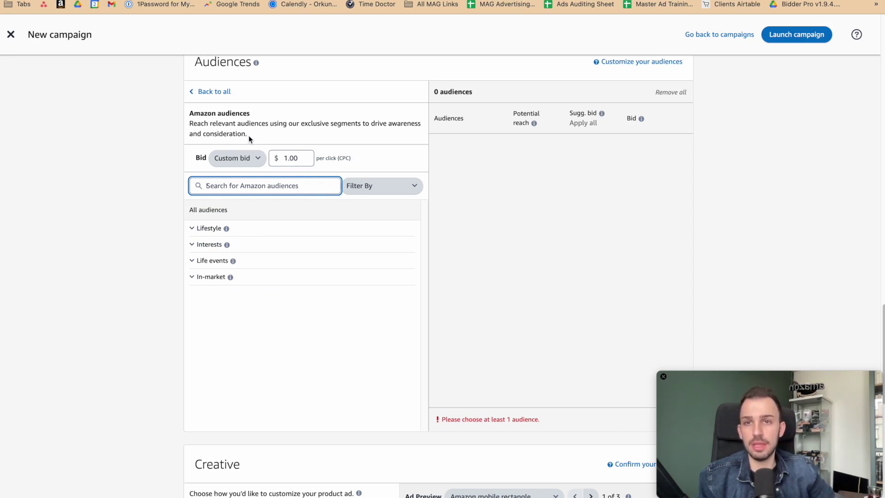
drag(302, 124, 368, 143)
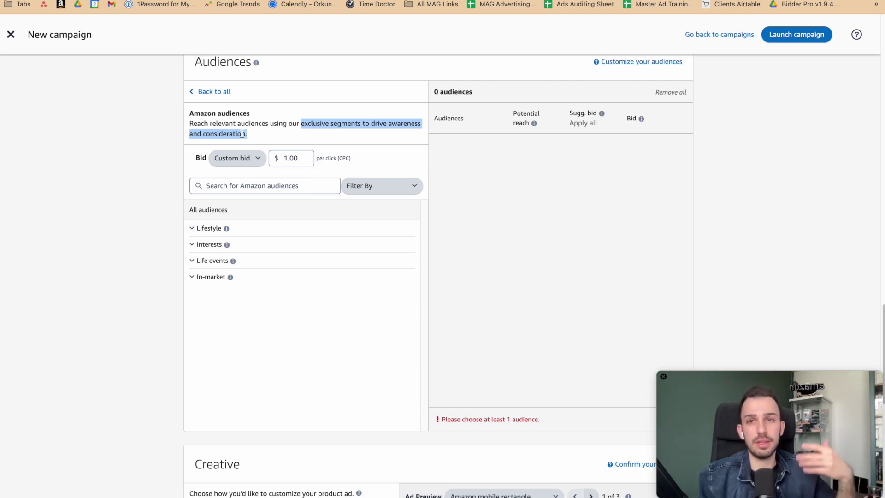
click(247, 186)
text(soap)
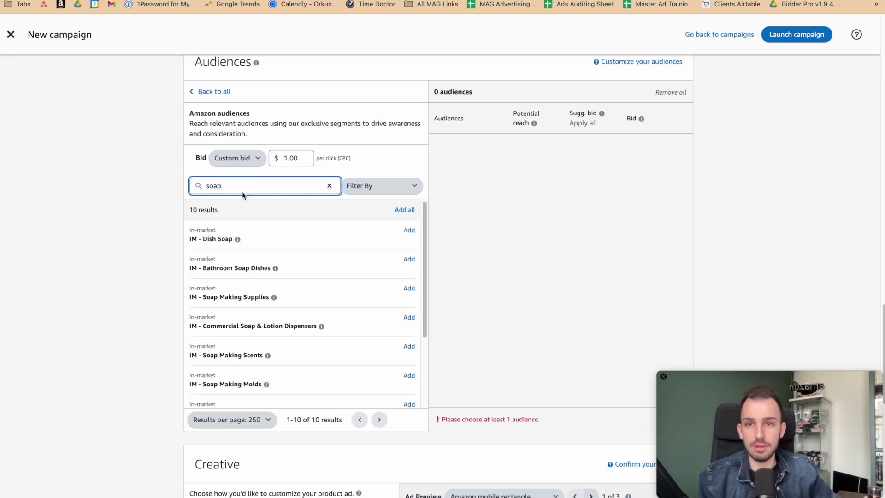
Review the in-market soap segments, including Soap Making Supplies, and add the "IM - Bath Soaps" audience to the campaign
triple_click(203, 268)
drag(211, 297, 252, 297)
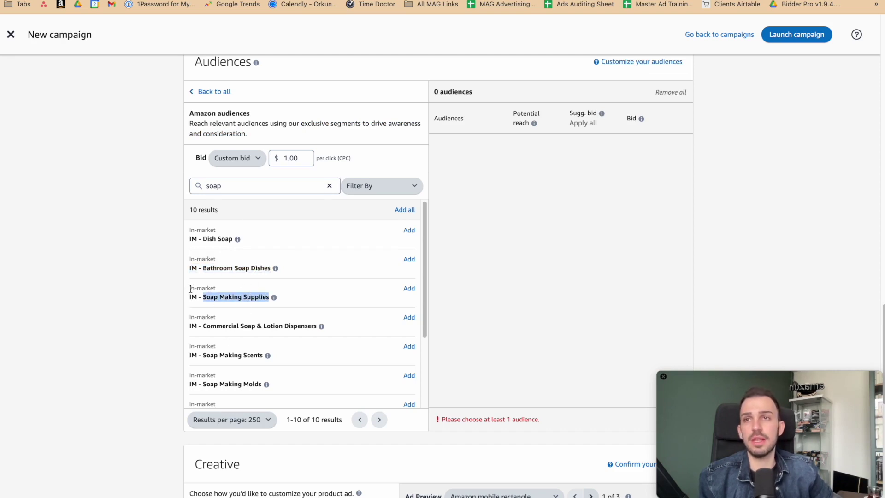
drag(191, 289, 244, 299)
double_click(261, 297)
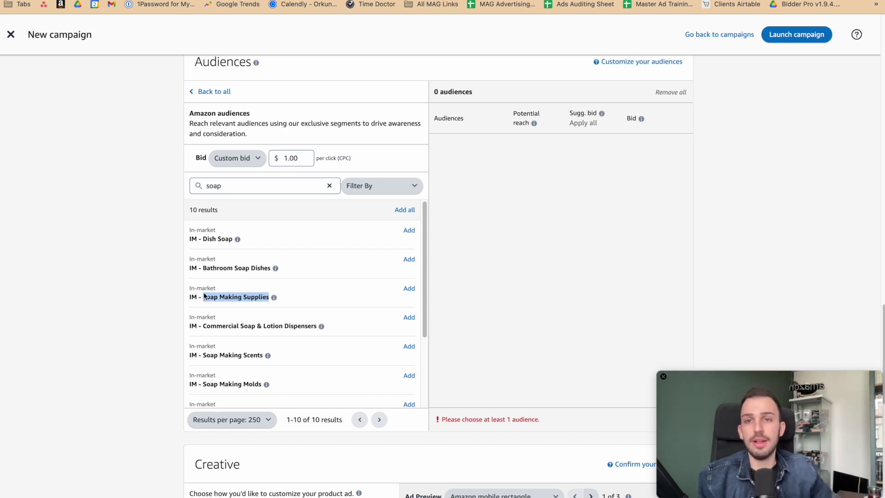
mouse_move(191, 289)
mouse_down()
mouse_move(256, 297)
mouse_move(188, 293)
mouse_up()
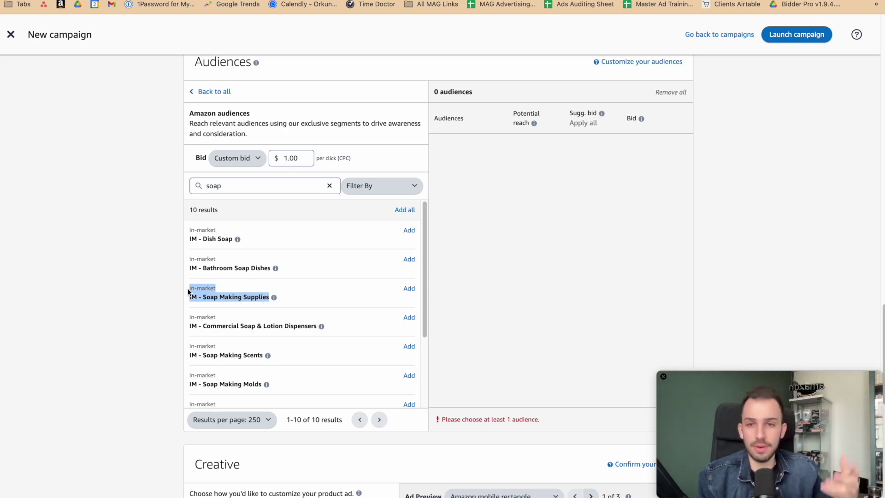
drag(199, 297, 270, 297)
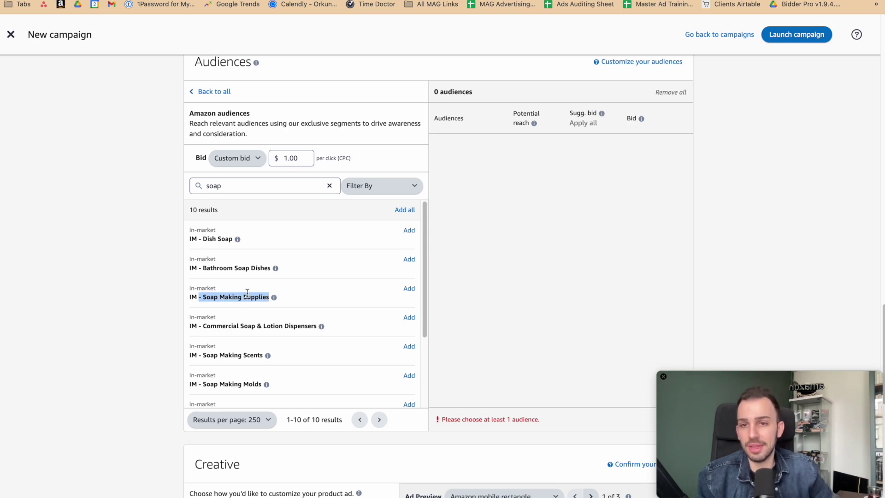
scroll(245, 298, down, 2)
scroll(228, 344, down, 1)
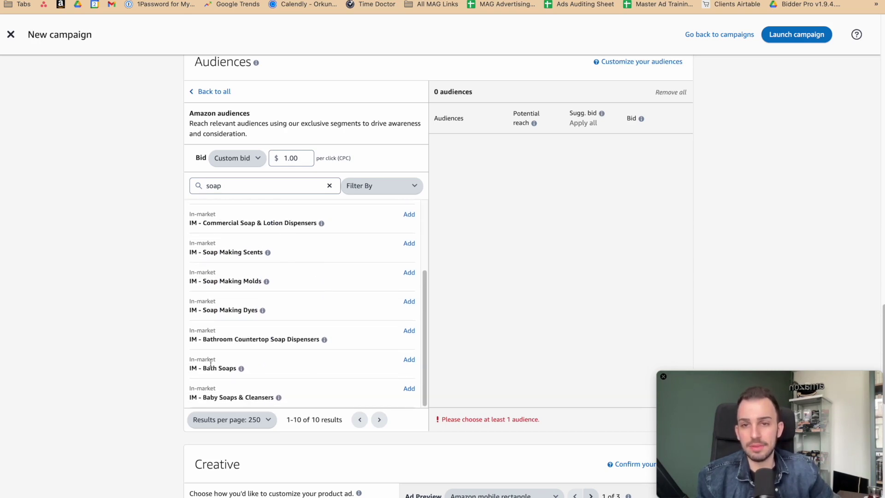
mouse_move(192, 365)
mouse_down()
mouse_move(237, 368)
mouse_move(198, 363)
mouse_up()
double_click(226, 366)
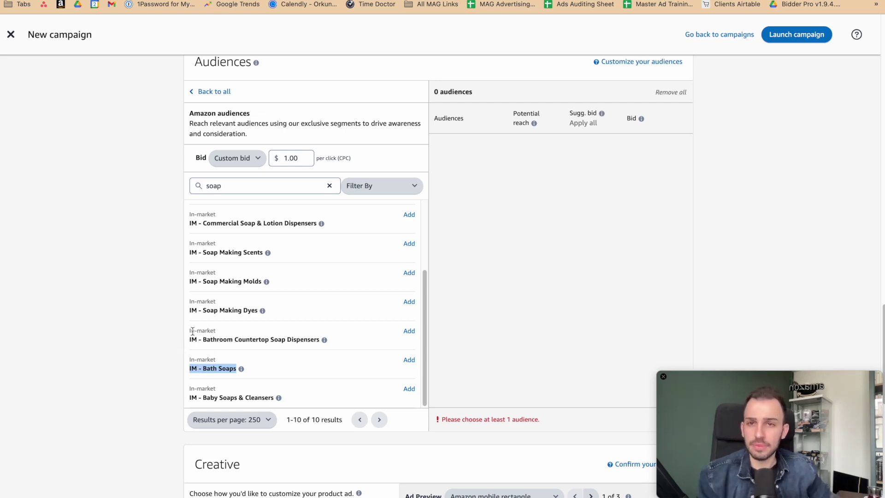
click(311, 371)
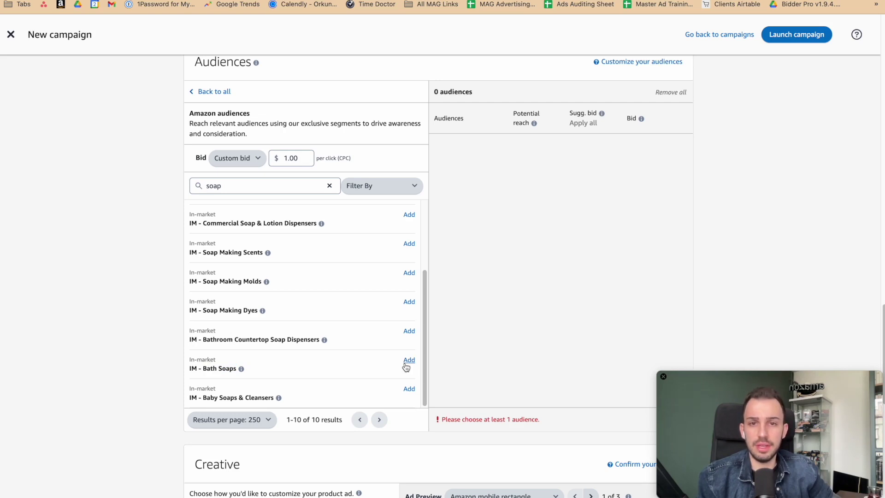
click(406, 365)
Add the "IM - Soap Making Scents" in-market audience to the campaign
scroll(382, 332, up, 5)
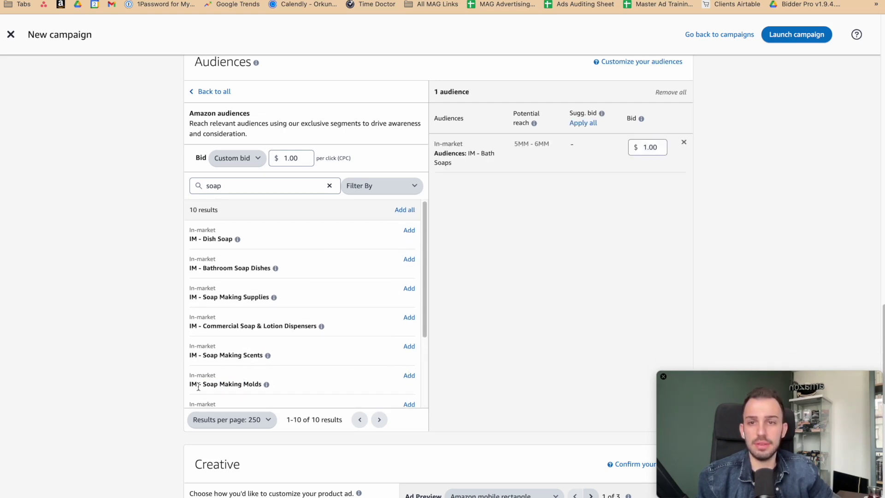
scroll(220, 304, down, 2)
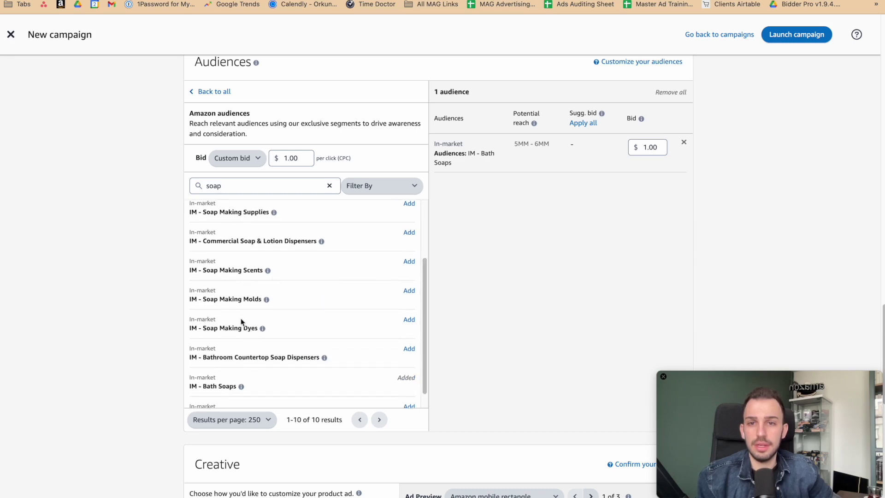
drag(212, 300, 190, 300)
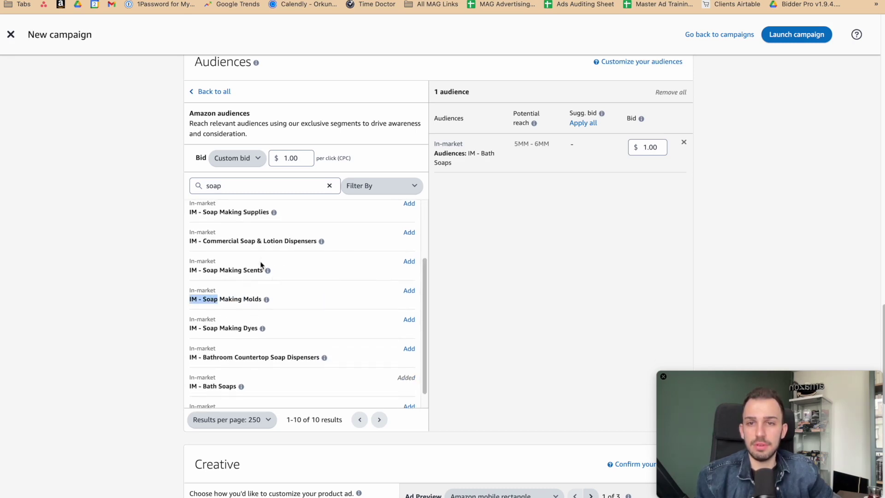
drag(238, 270, 263, 270)
click(409, 262)
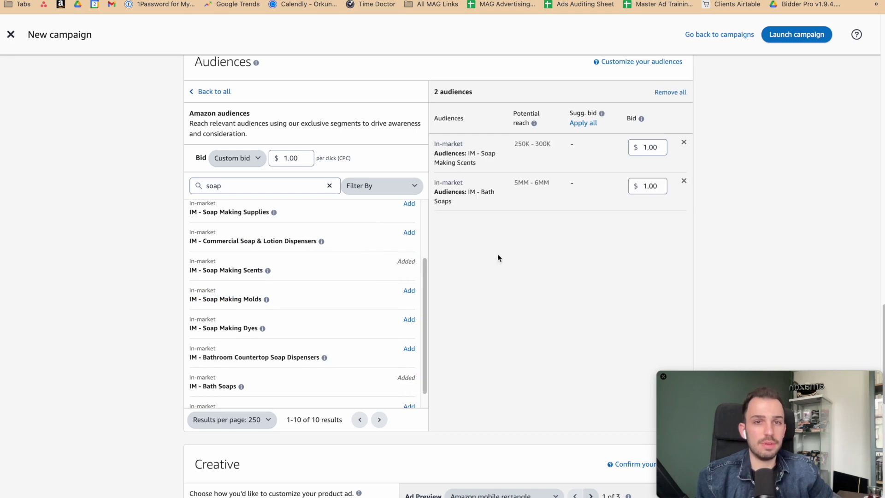
Review the two added in-market audiences alongside the campaign sections above the targeting settings
scroll(496, 254, up, 2)
scroll(302, 326, up, 3)
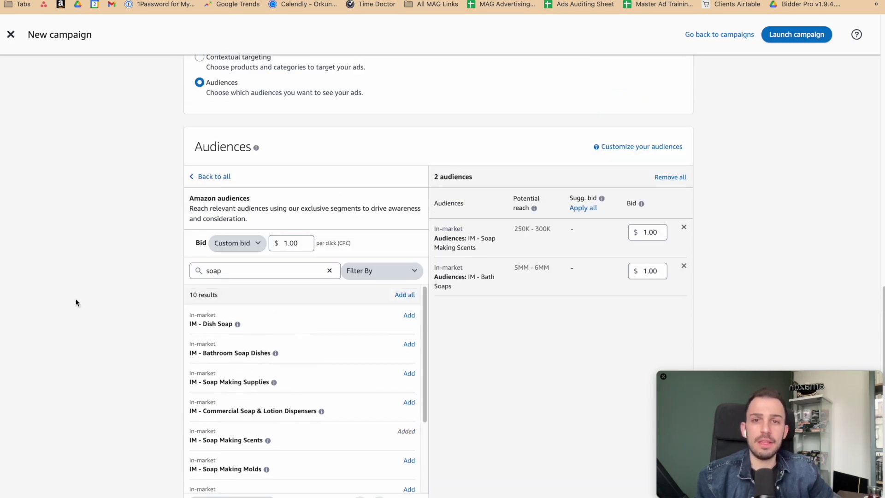
scroll(567, 223, down, 2)
drag(438, 142, 628, 207)
scroll(566, 256, up, 8)
scroll(566, 256, up, 4)
drag(445, 179, 654, 246)
scroll(654, 251, down, 12)
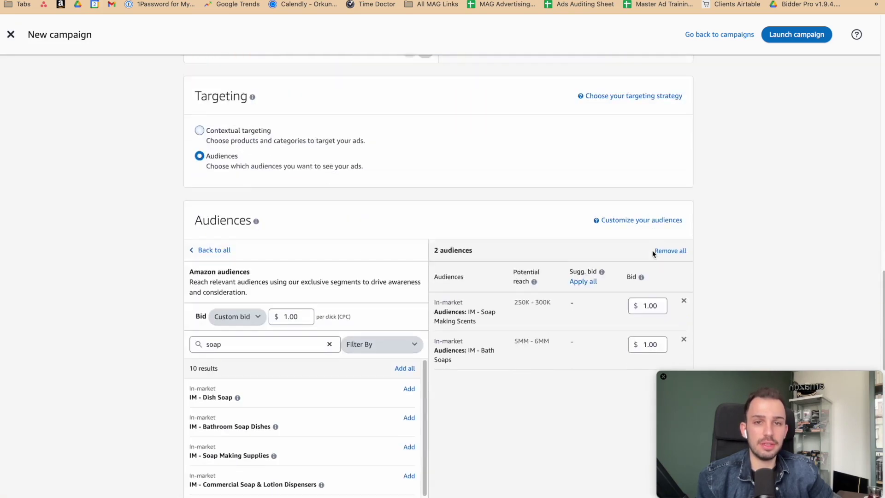
drag(588, 266, 443, 189)
click(437, 156)
double_click(437, 155)
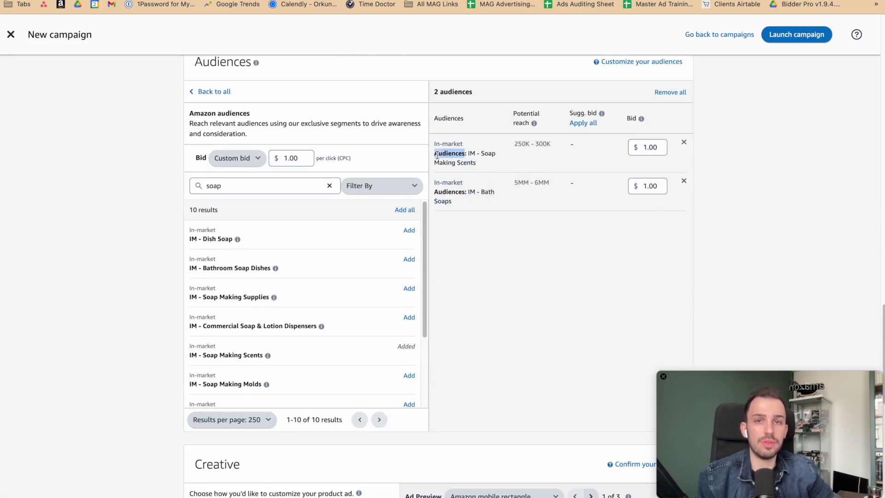
Compare the potential reach of the Bath Soaps and Soap Making Scents audiences
drag(438, 143, 485, 201)
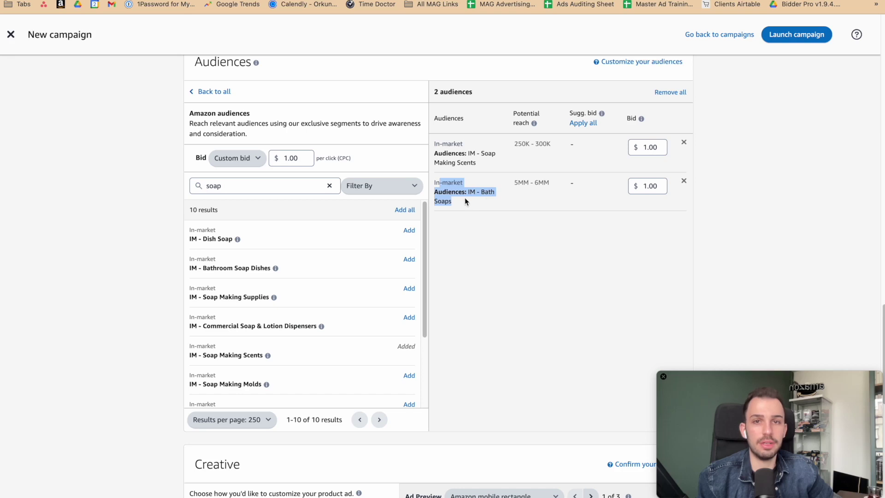
click(465, 199)
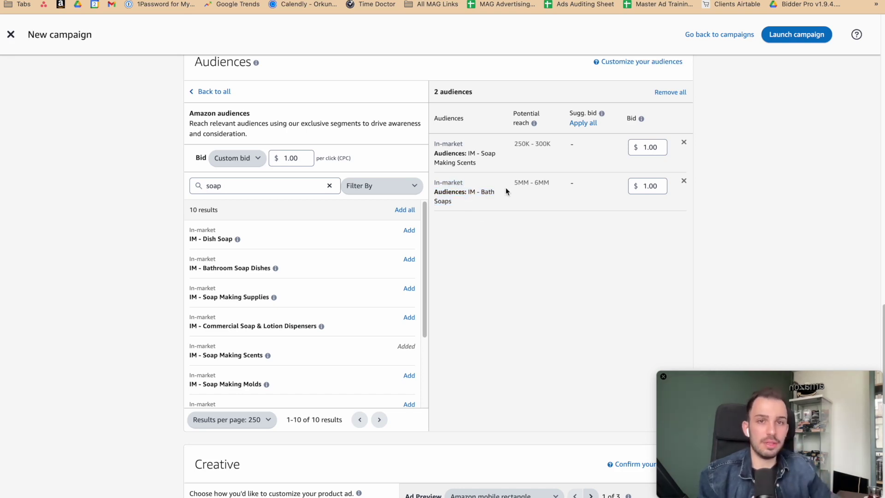
drag(513, 182, 570, 186)
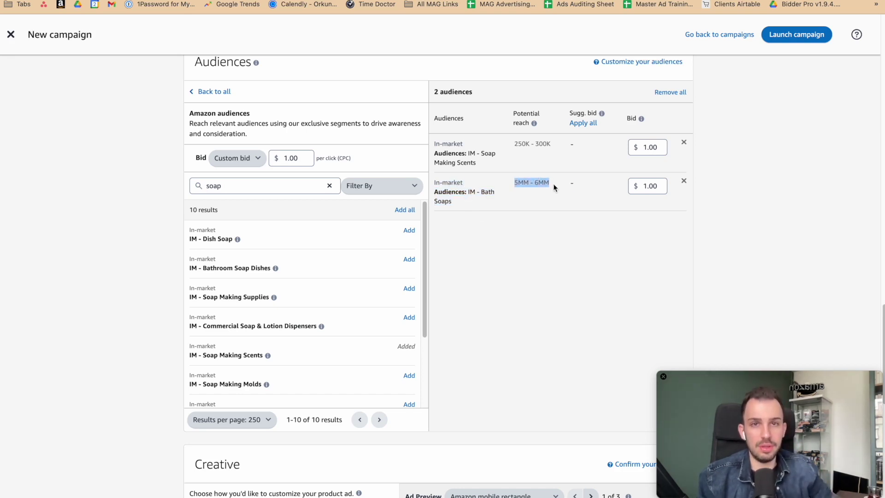
mouse_move(512, 142)
mouse_down()
mouse_move(555, 146)
mouse_move(507, 146)
mouse_up()
drag(434, 142, 544, 203)
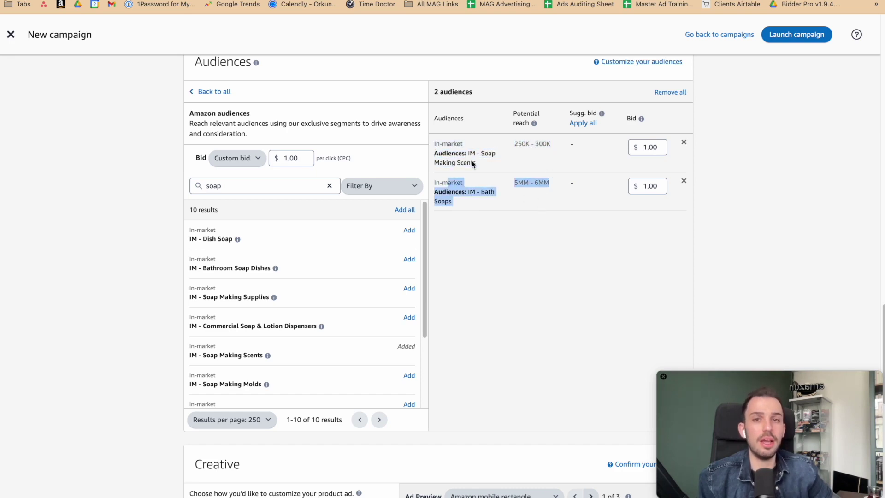
drag(432, 145, 543, 166)
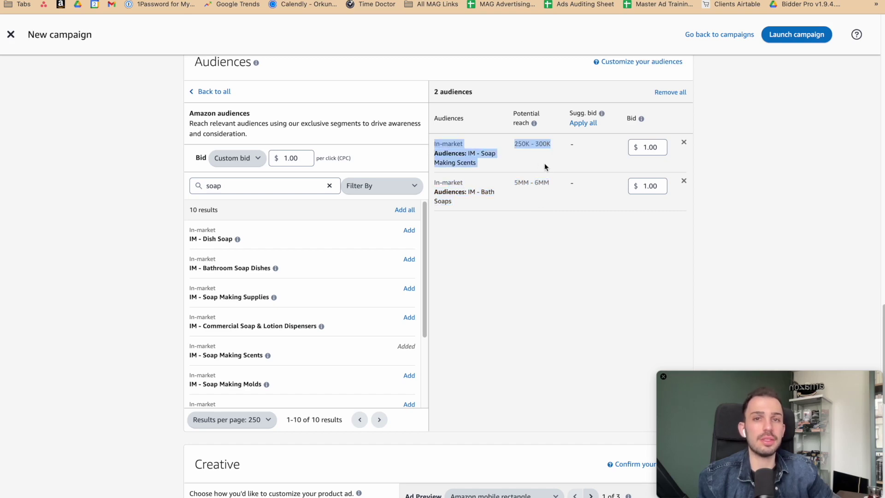
click(546, 166)
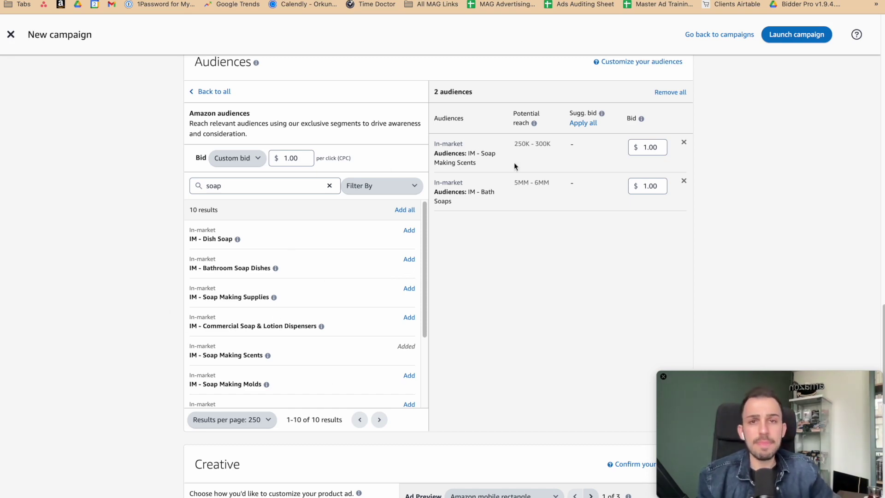
Recheck the Soap Making Scents audience and clear the soap search to list all Amazon audiences again
drag(438, 141, 477, 163)
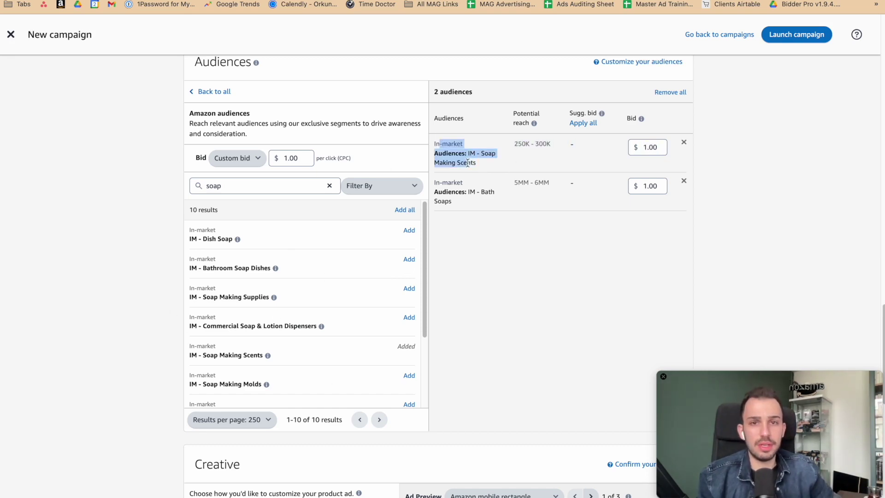
triple_click(437, 144)
drag(438, 144, 656, 166)
click(136, 292)
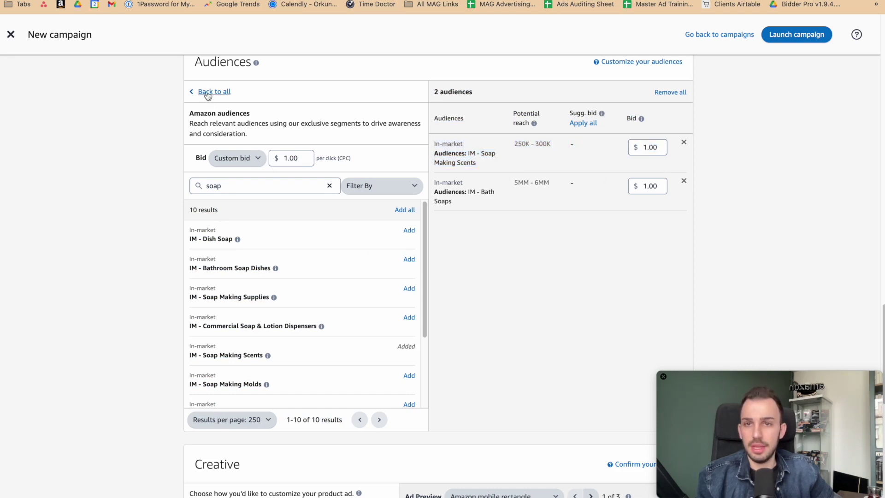
click(330, 186)
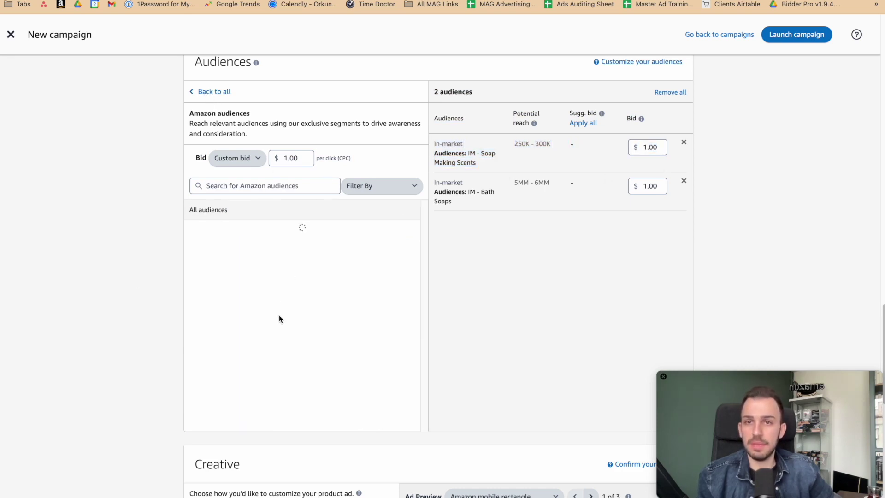
Return to all audience types, open the views remarketing suggestions and examine the Advertised products segment
click(203, 92)
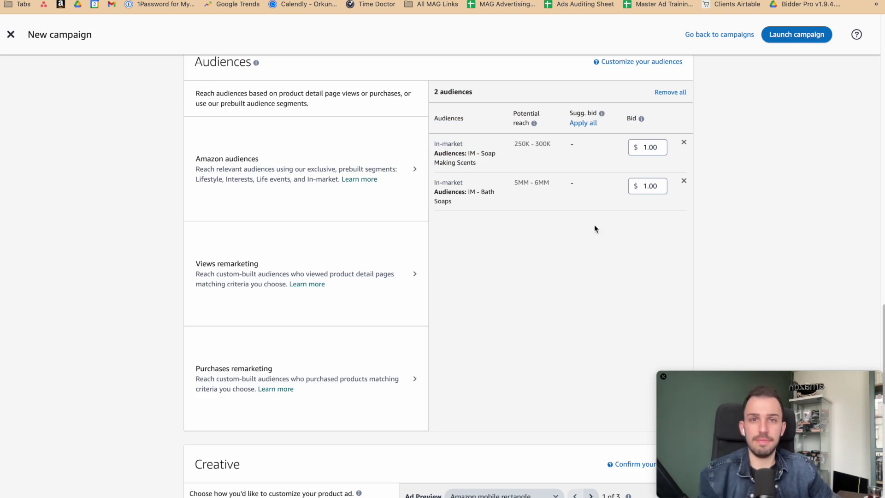
click(267, 266)
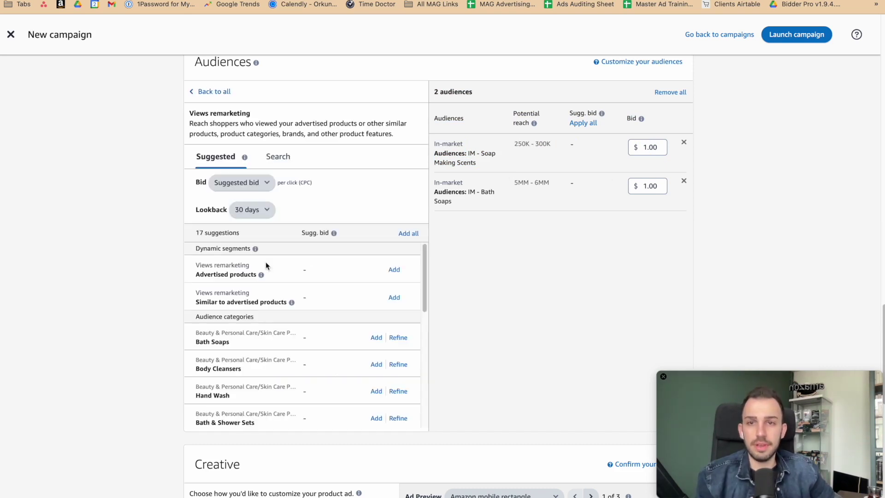
drag(198, 267, 244, 276)
double_click(206, 275)
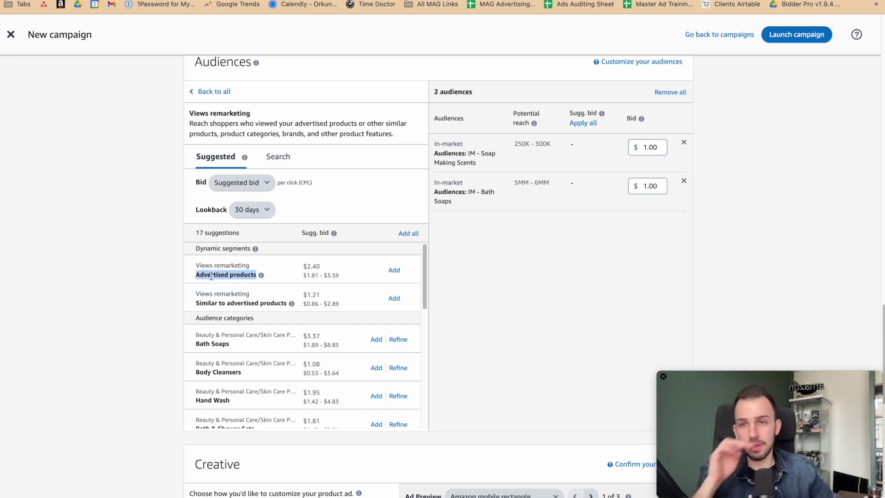
drag(196, 265, 264, 259)
scroll(406, 205, up, 15)
drag(592, 240, 468, 206)
scroll(468, 205, down, 15)
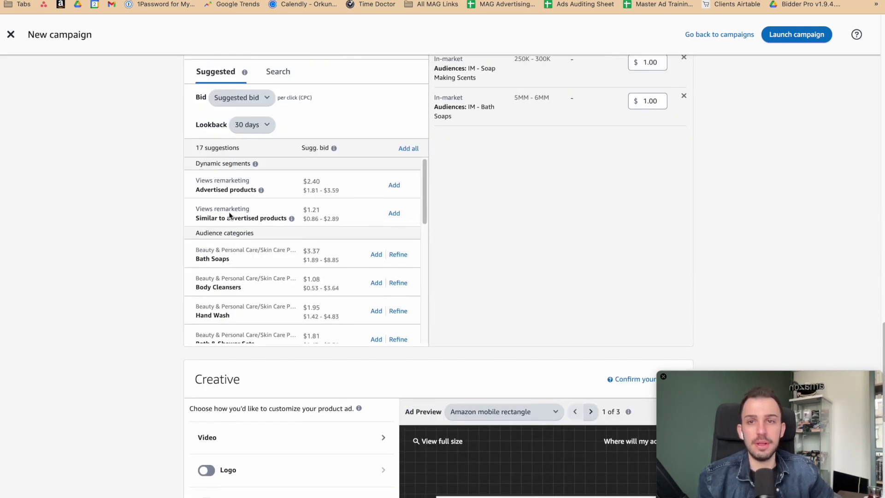
Add the Advertised products views remarketing audience with a 30-day lookback and review its suggested bid
click(256, 126)
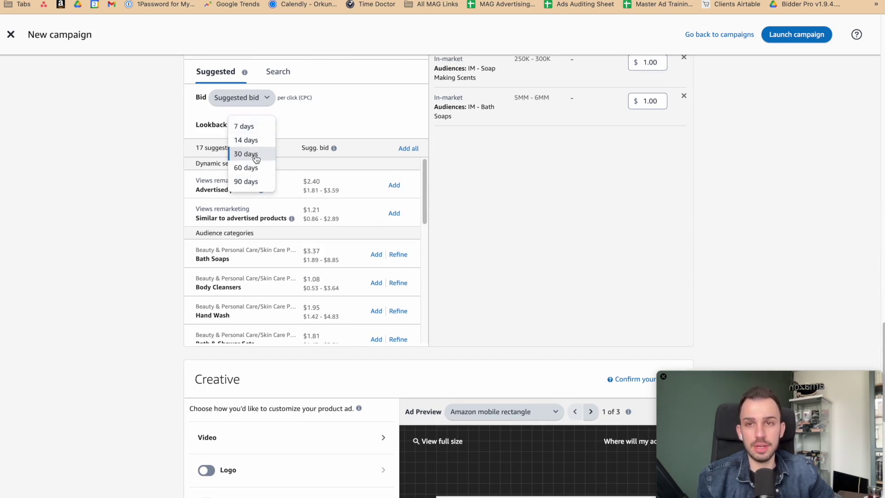
click(257, 157)
drag(209, 180, 240, 185)
click(334, 186)
click(392, 187)
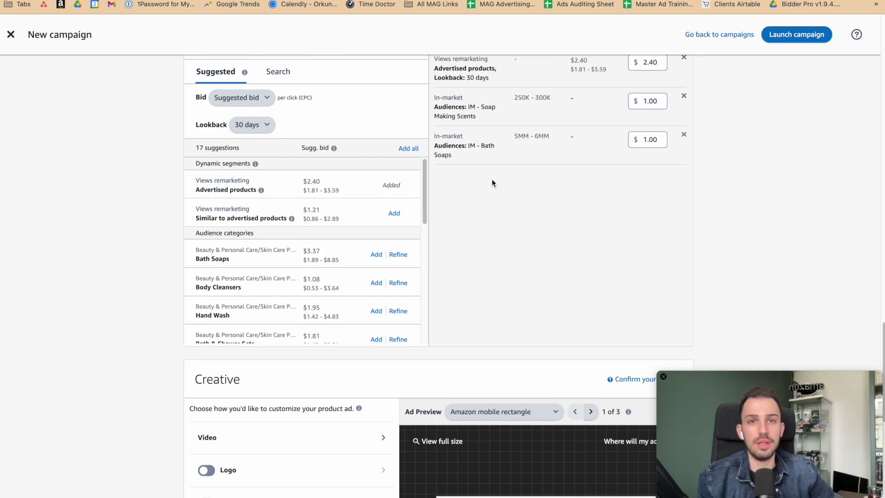
scroll(491, 180, up, 4)
drag(450, 228, 579, 233)
click(592, 239)
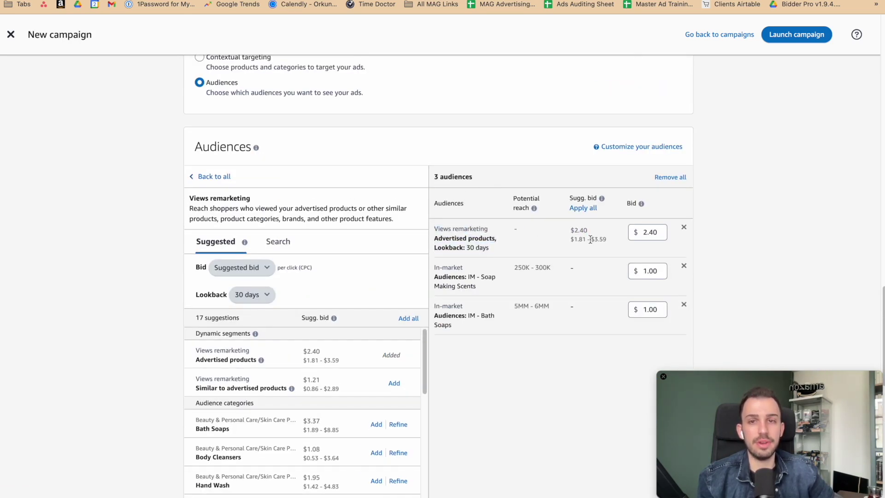
Examine the Similar to advertised products views remarketing segment and its suggested bid range
scroll(579, 249, down, 2)
drag(197, 293, 331, 304)
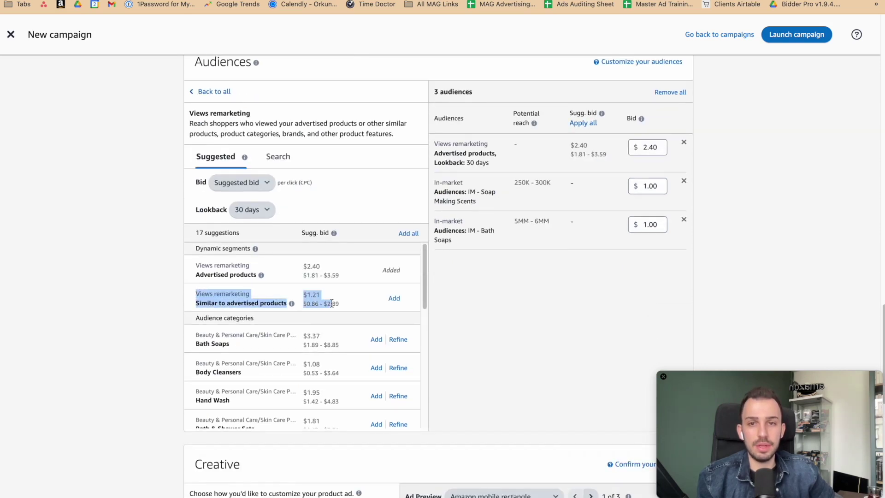
double_click(203, 294)
drag(203, 295, 335, 301)
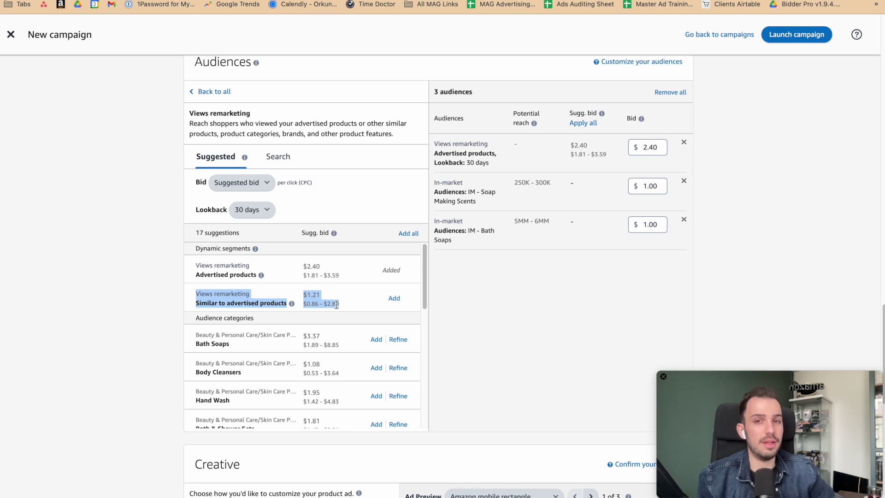
click(339, 303)
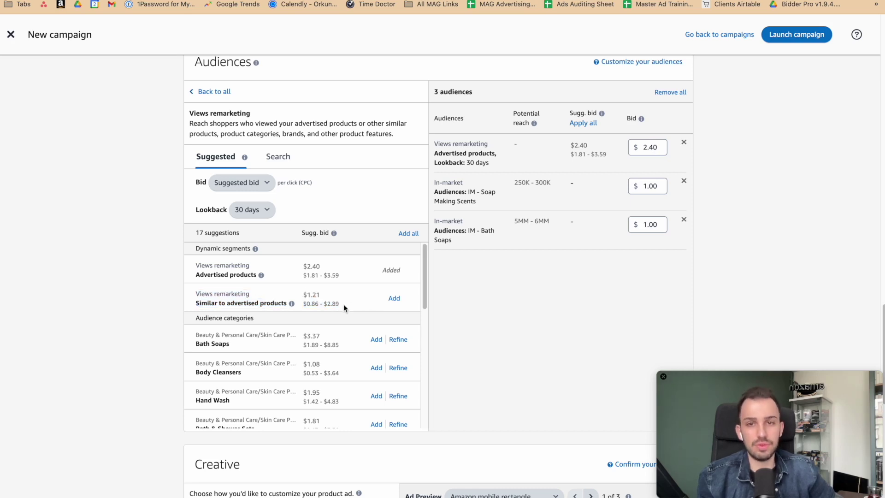
drag(344, 306, 196, 302)
double_click(198, 294)
click(391, 300)
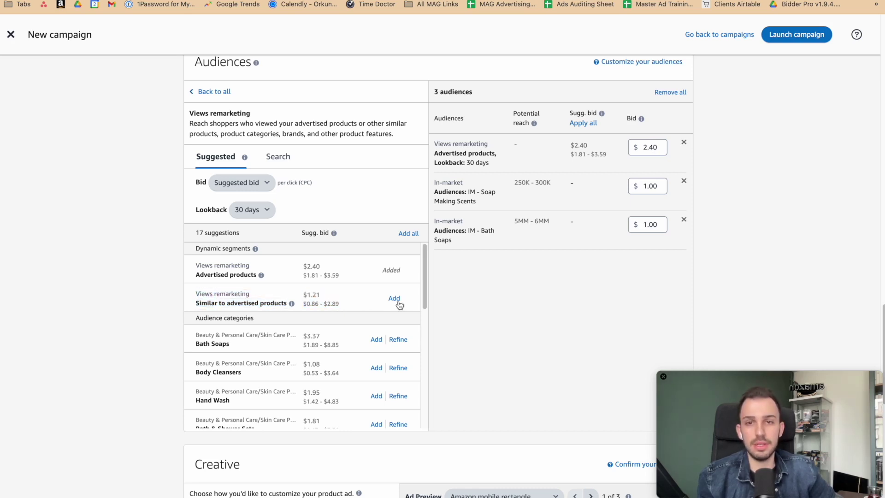
Add the Similar to advertised products views remarketing audience with a 14-day lookback and review its entry
click(253, 211)
click(253, 226)
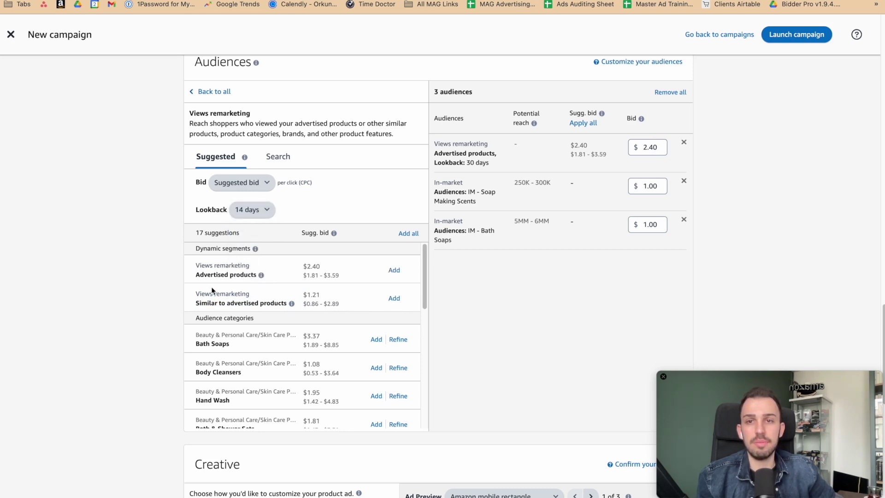
drag(198, 294, 280, 304)
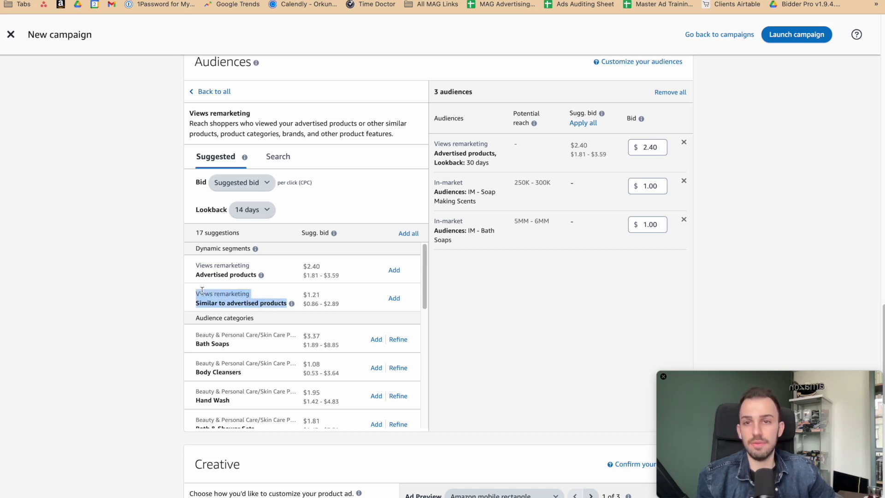
click(252, 210)
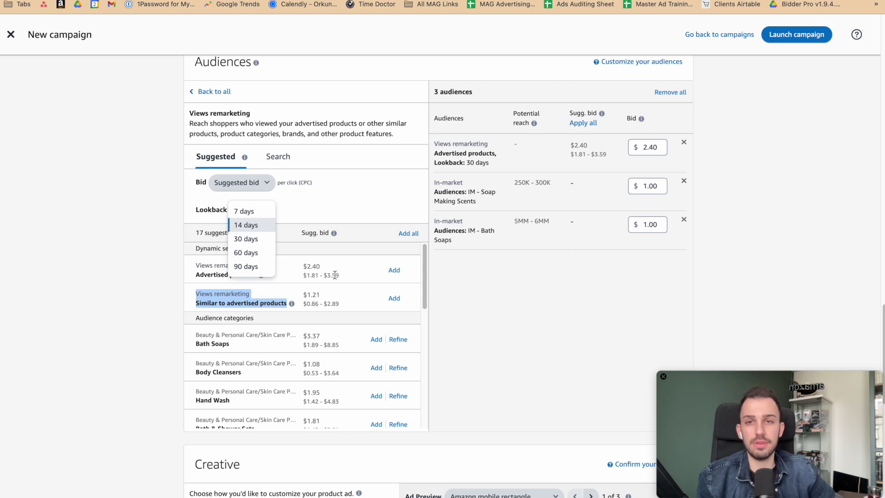
click(392, 284)
click(394, 299)
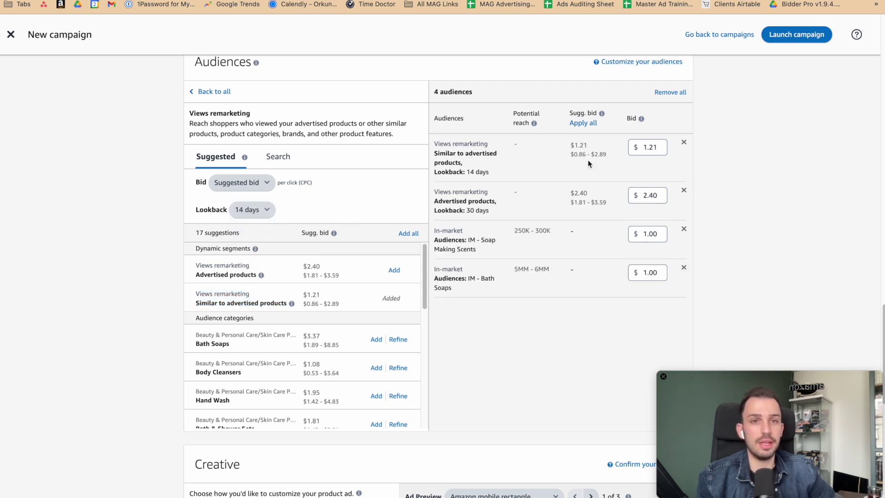
mouse_move(513, 174)
mouse_down()
mouse_move(419, 145)
mouse_move(493, 163)
mouse_move(498, 174)
mouse_up()
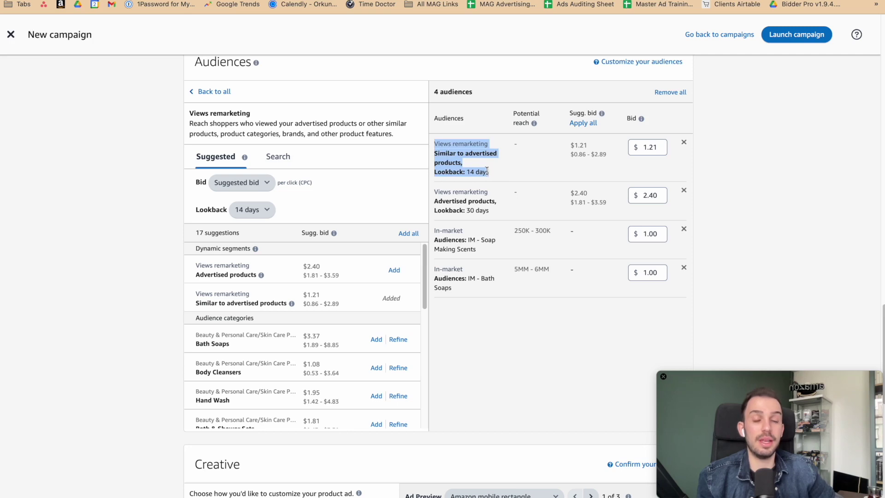
drag(434, 142, 641, 173)
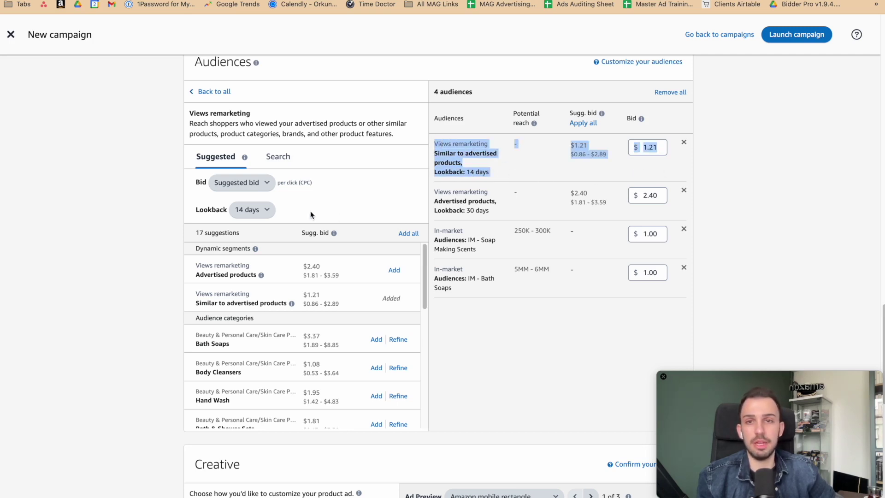
Add the Similar to advertised products audience with a 7-day lookback and remove its 14-day version
click(252, 209)
click(249, 210)
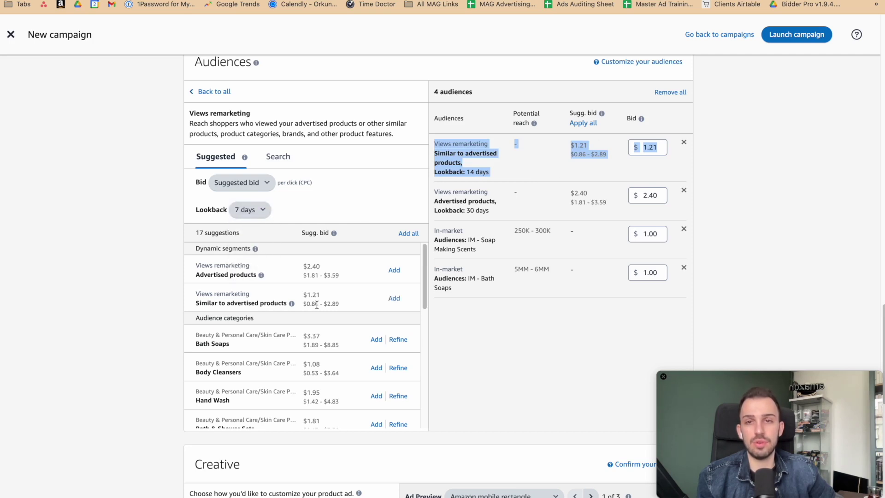
click(400, 293)
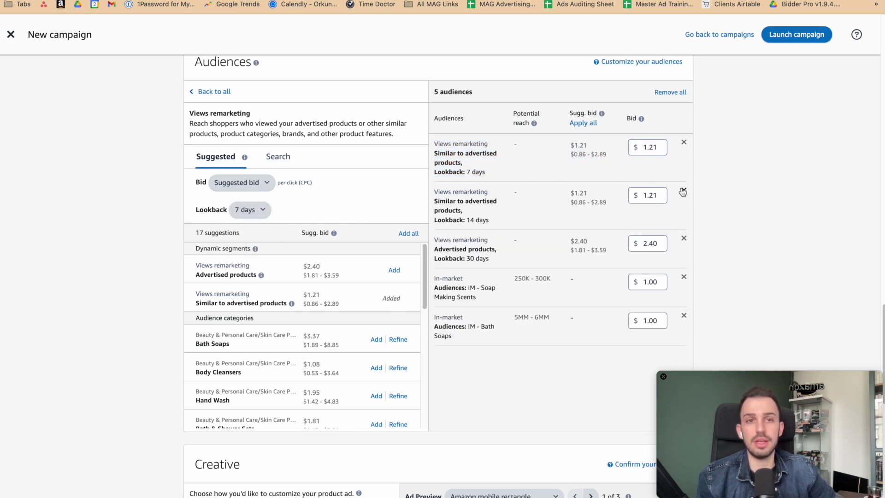
drag(619, 169, 670, 167)
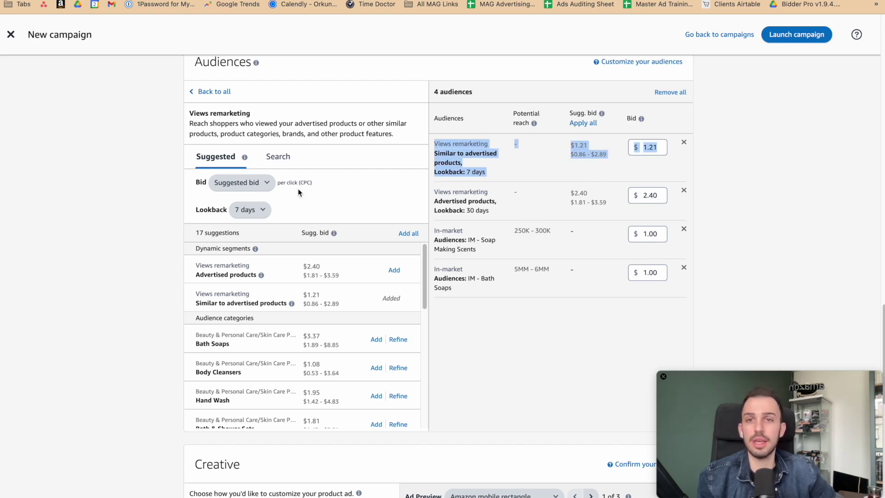
click(166, 185)
Look through the suggested audience categories for views remarketing, such as Bath Soaps, Body Cleansers and Hand Wash
scroll(260, 294, down, 2)
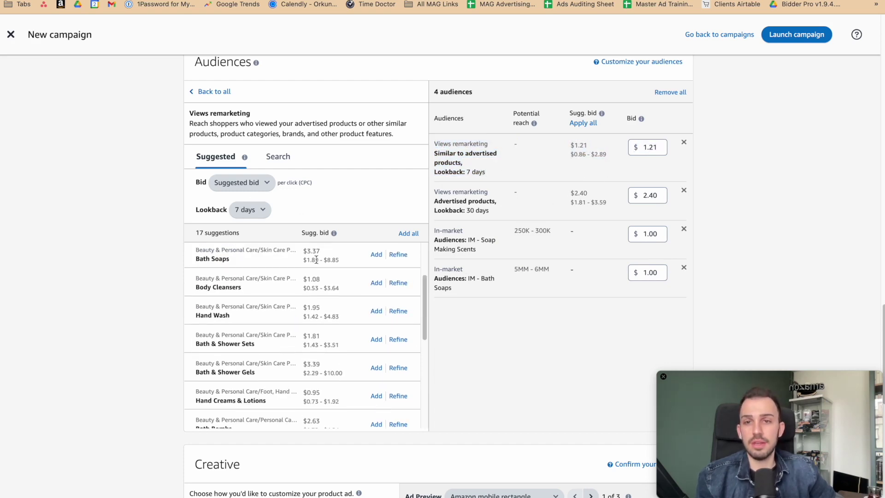
scroll(119, 272, down, 2)
scroll(259, 244, up, 2)
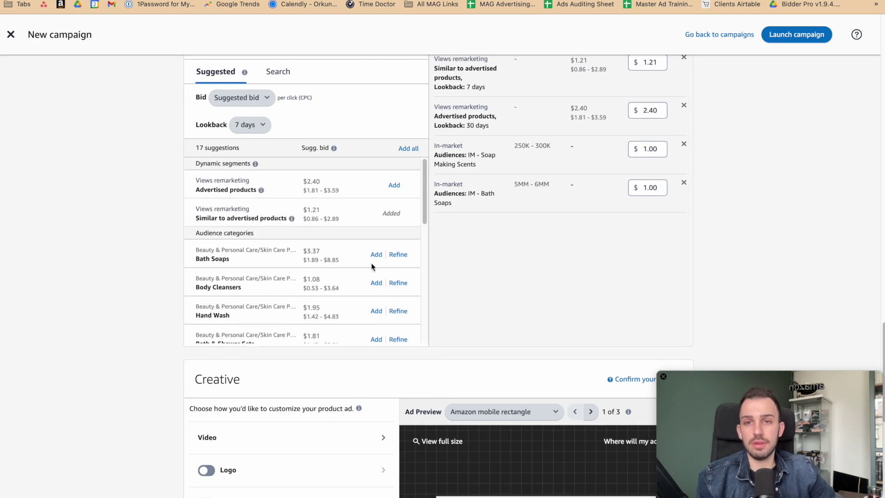
drag(341, 263, 258, 306)
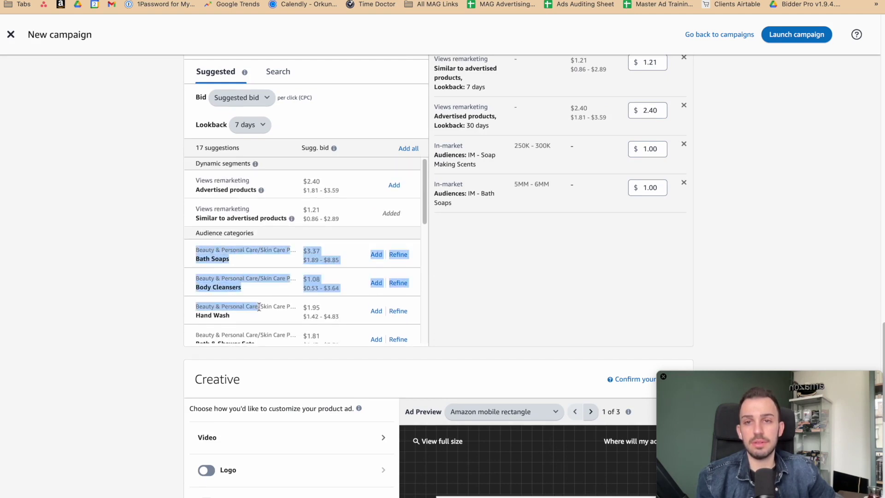
click(258, 306)
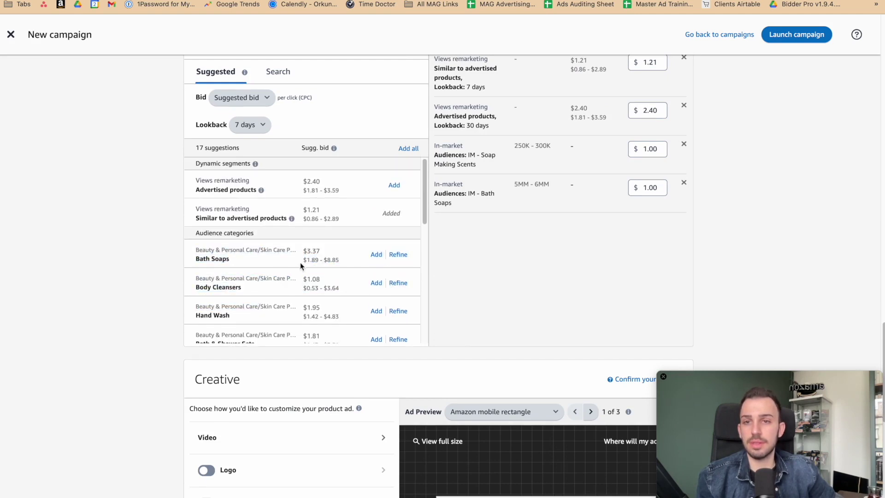
Try refining the Bath Soaps category to 0–4 star ratings and a $10.00 minimum price, and cancel the refinement
click(398, 255)
drag(355, 206, 327, 206)
click(307, 170)
click(238, 169)
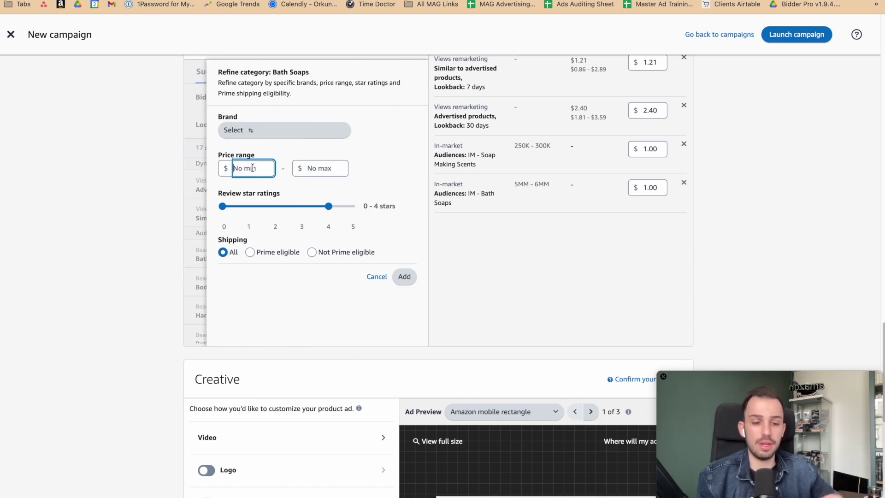
text(10)
click(408, 138)
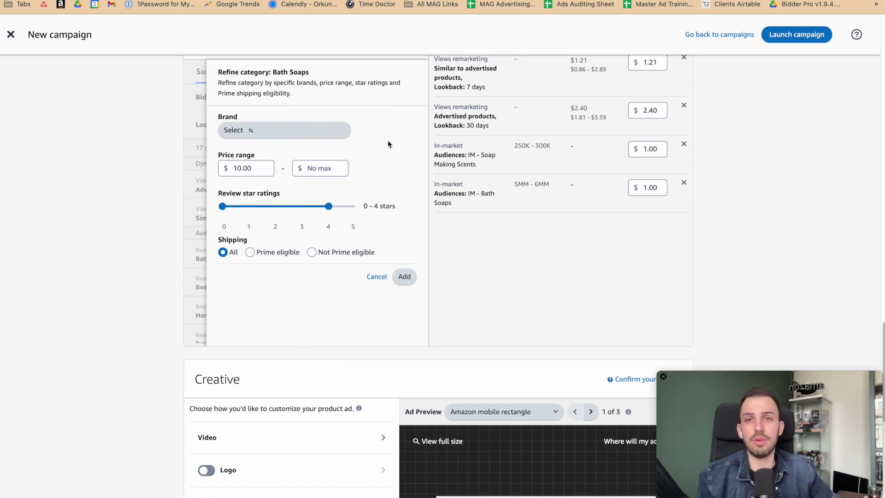
scroll(249, 136, up, 3)
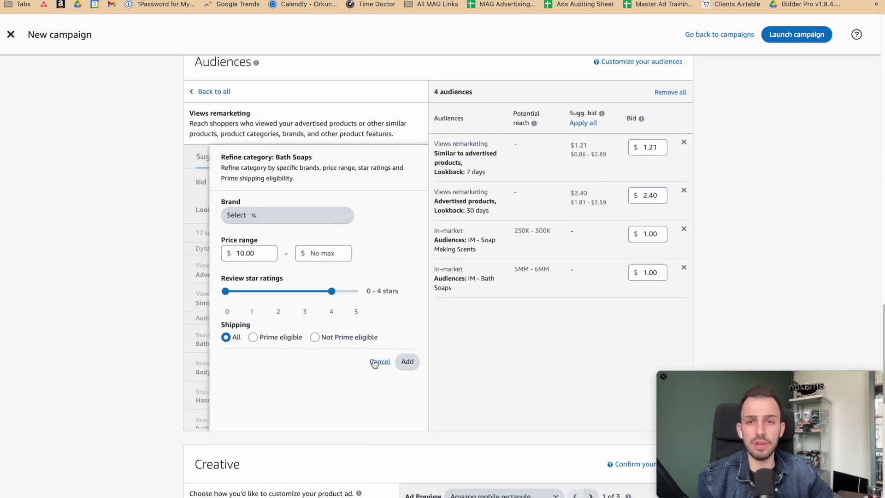
click(376, 362)
Switch to the purchases remarketing suggestions and compare them with the views remarketing audiences already added
click(206, 92)
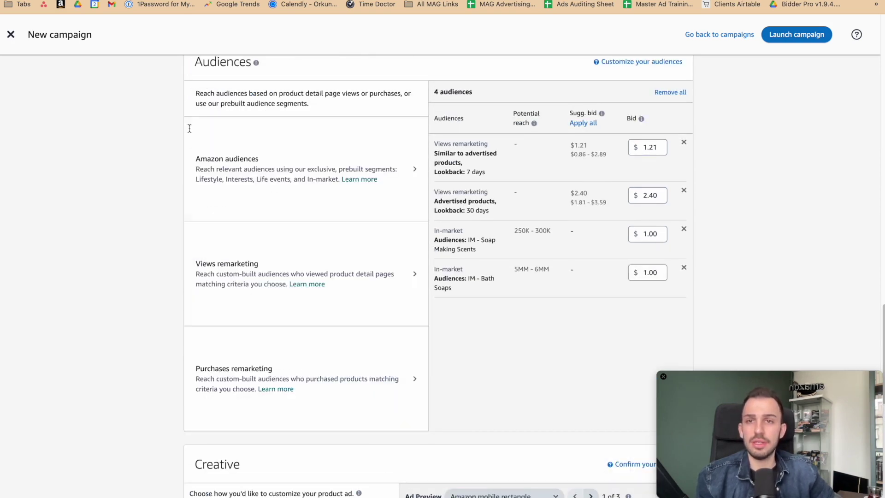
click(287, 379)
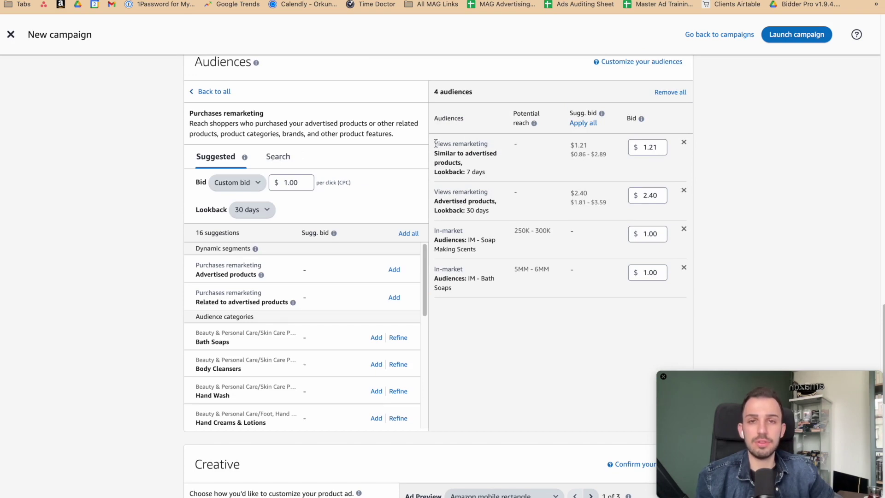
drag(436, 143, 505, 213)
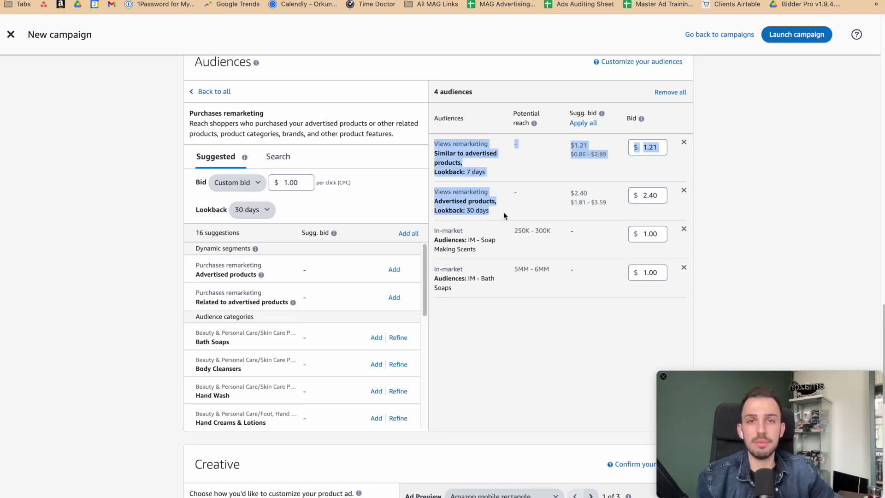
drag(209, 267, 258, 266)
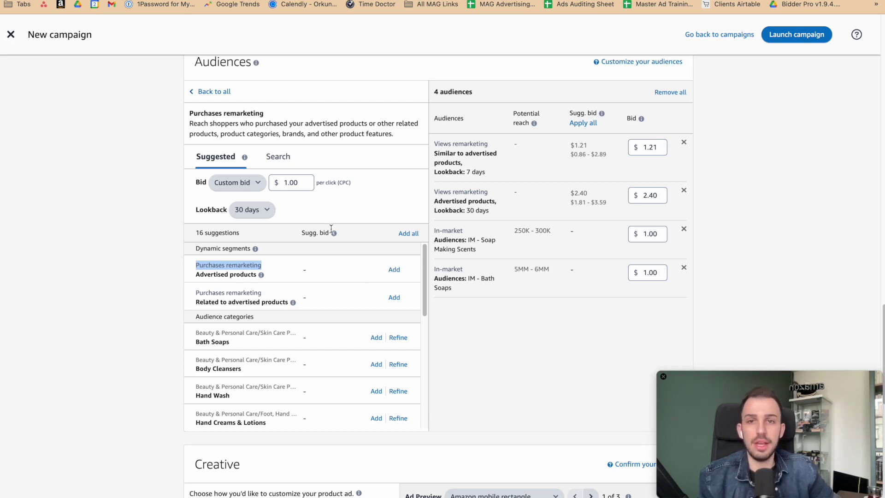
Try the 14-day lookback for purchases remarketing, restore 30 days, and check the Advertised products segment
click(237, 211)
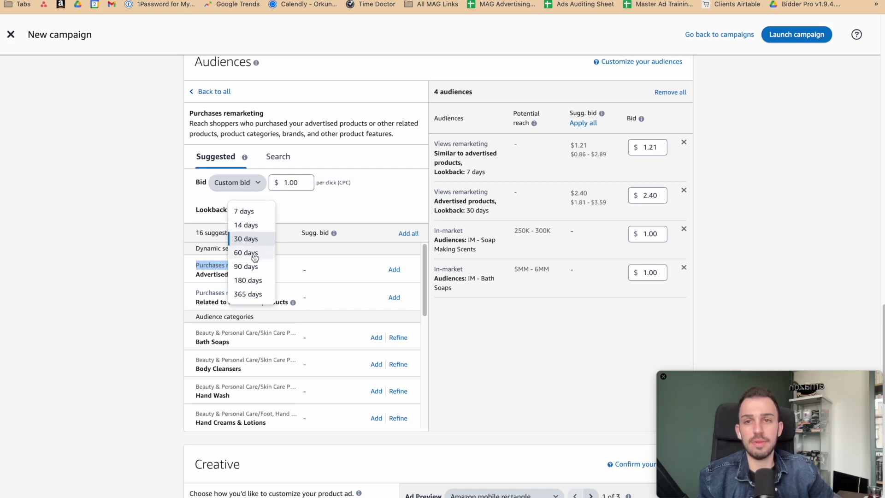
click(249, 241)
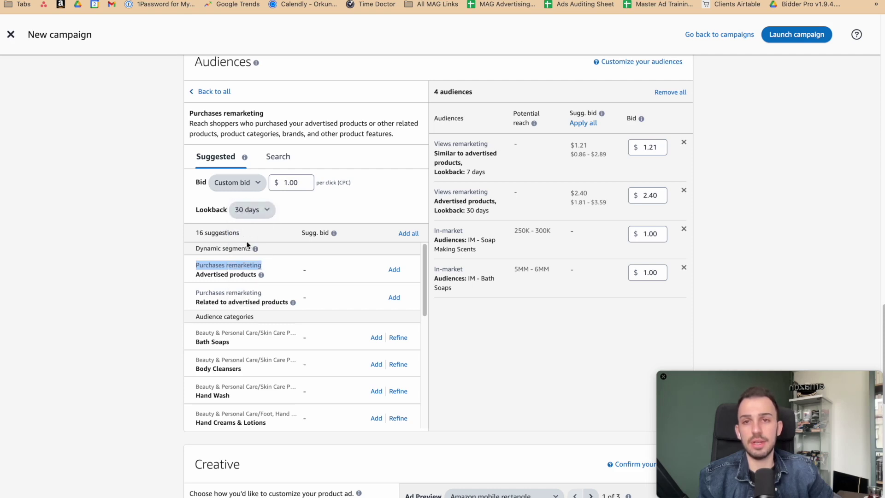
click(252, 210)
click(247, 225)
click(251, 210)
click(252, 238)
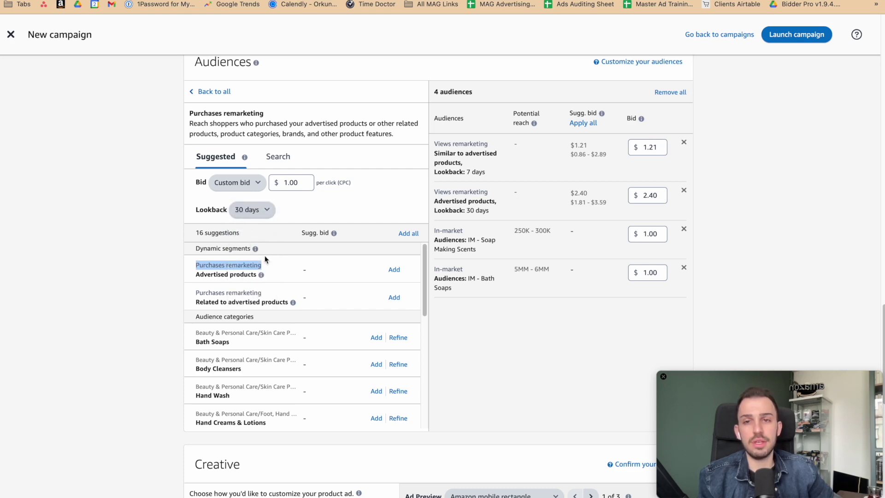
double_click(209, 275)
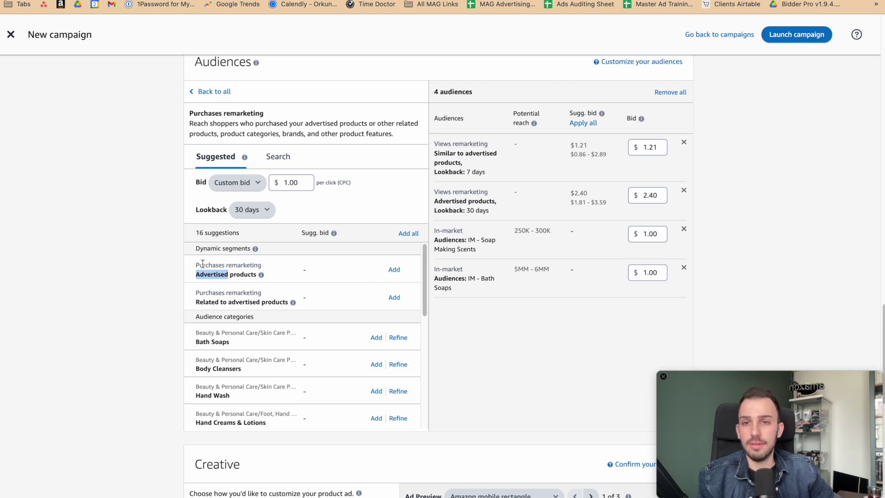
Add the Advertised products segment for purchases remarketing with a 30-day lookback and a custom bid of $1.00
drag(202, 264, 243, 263)
click(225, 275)
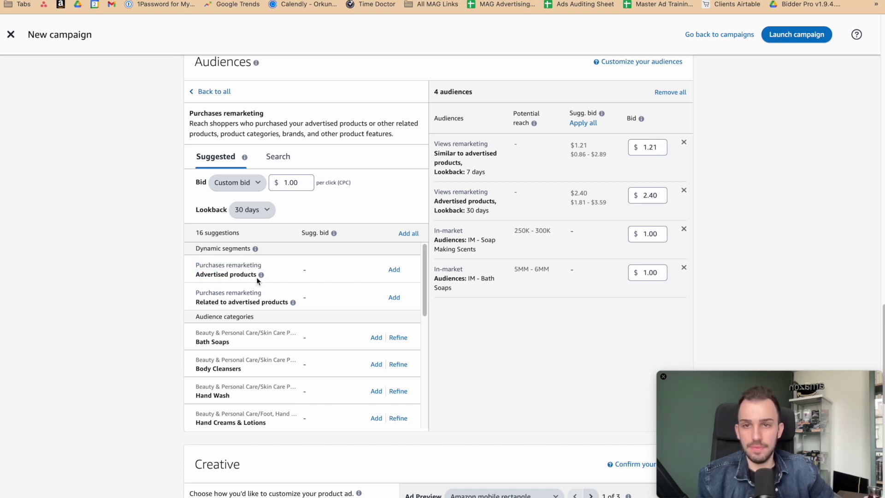
scroll(244, 275, up, 10)
drag(446, 122, 506, 142)
scroll(286, 243, down, 10)
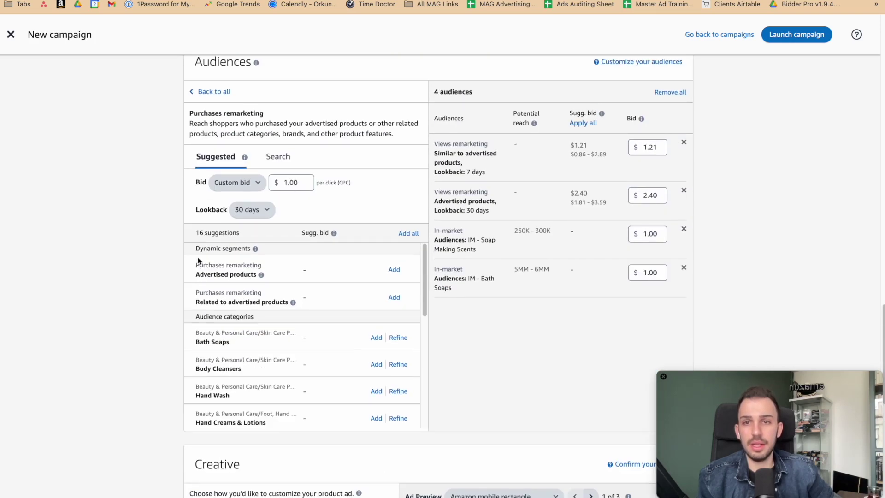
drag(198, 261, 262, 266)
click(398, 272)
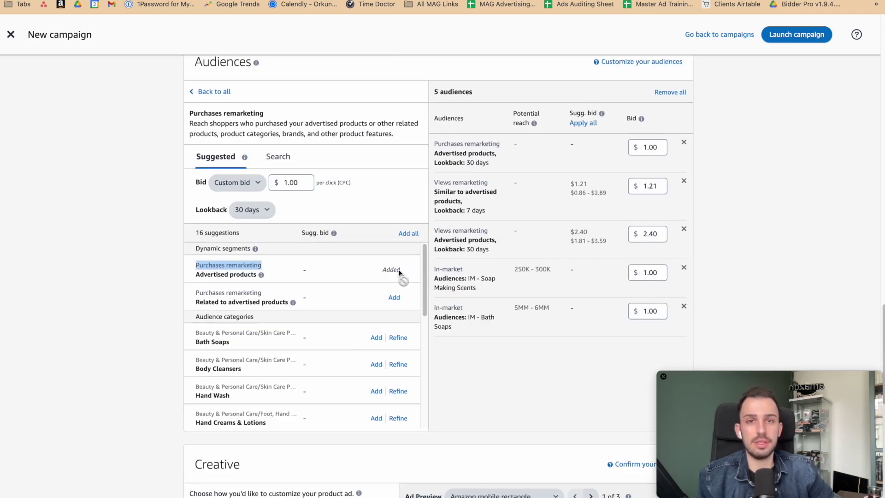
mouse_move(433, 144)
mouse_down()
mouse_move(496, 164)
mouse_move(435, 140)
mouse_up()
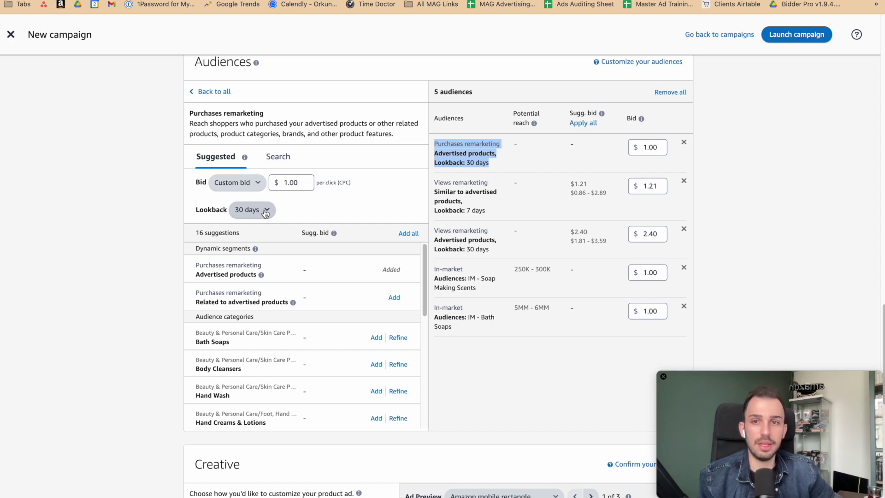
Add the Related to advertised products segment for purchases remarketing with a 30-day lookback and a $1.00 bid
drag(198, 294, 275, 304)
click(275, 305)
triple_click(282, 304)
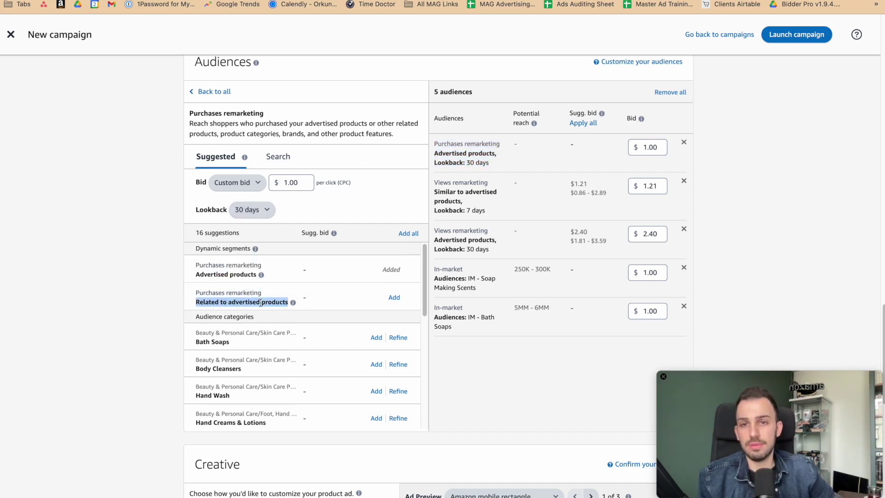
click(395, 299)
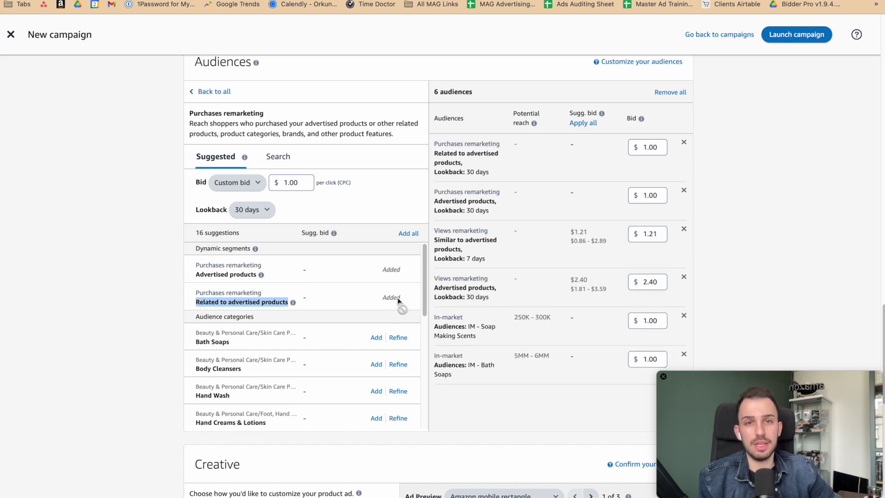
drag(197, 292, 288, 302)
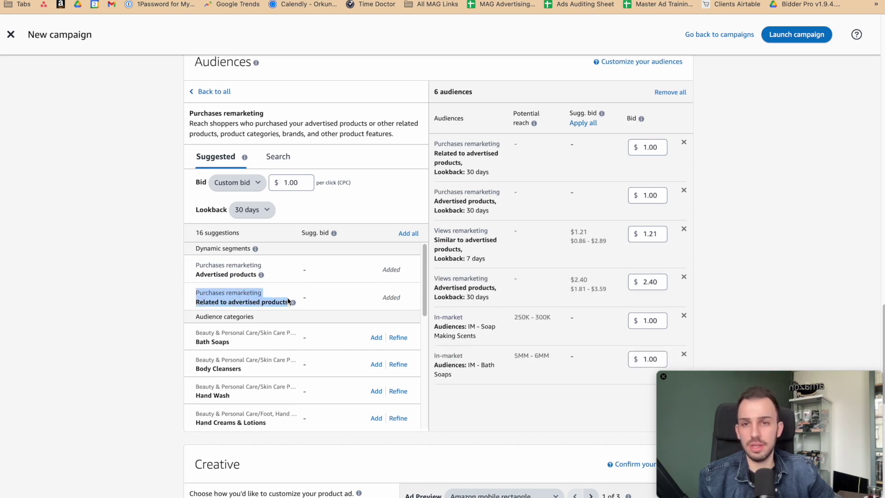
click(206, 289)
drag(305, 298, 196, 299)
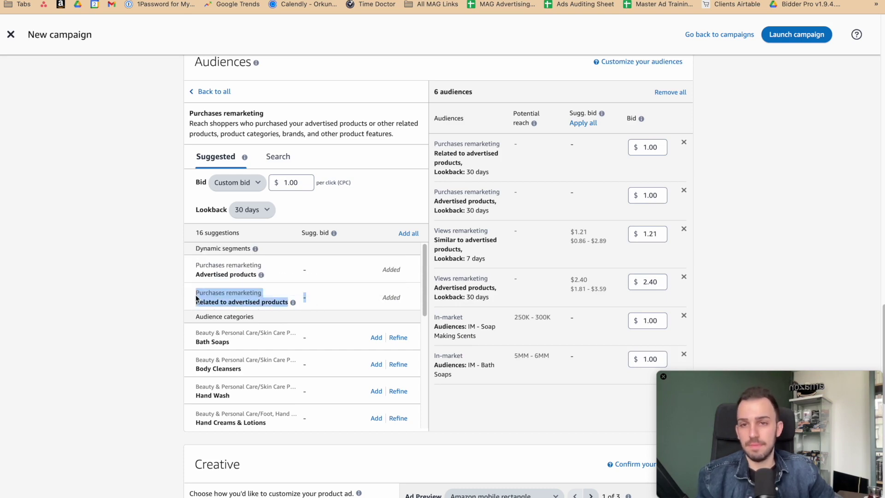
drag(197, 266, 310, 310)
click(160, 253)
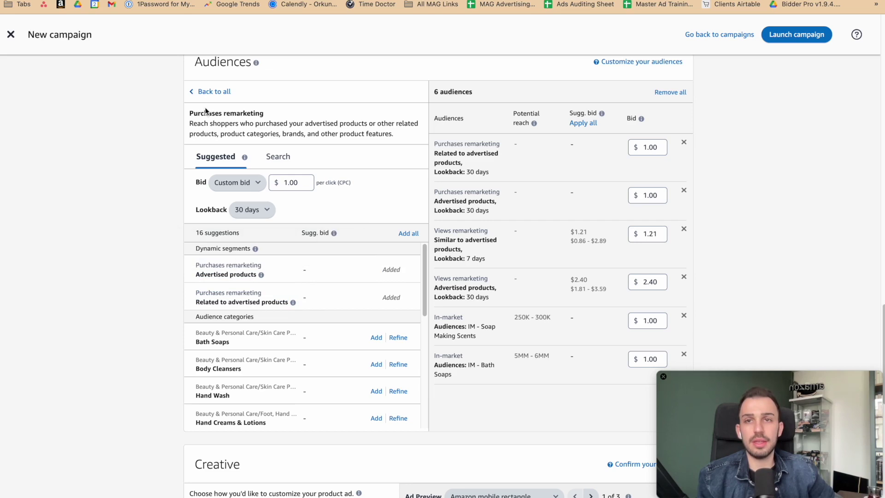
Return to the audience types overview and check the targeting outline on the Sponsored Display Ads slide in Google Slides
click(210, 94)
scroll(278, 150, up, 2)
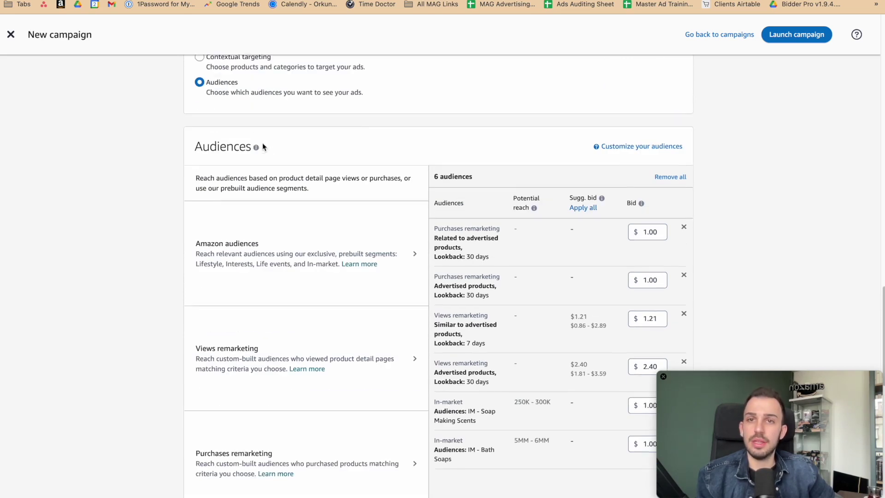
double_click(229, 147)
key(ctrl+Tab)
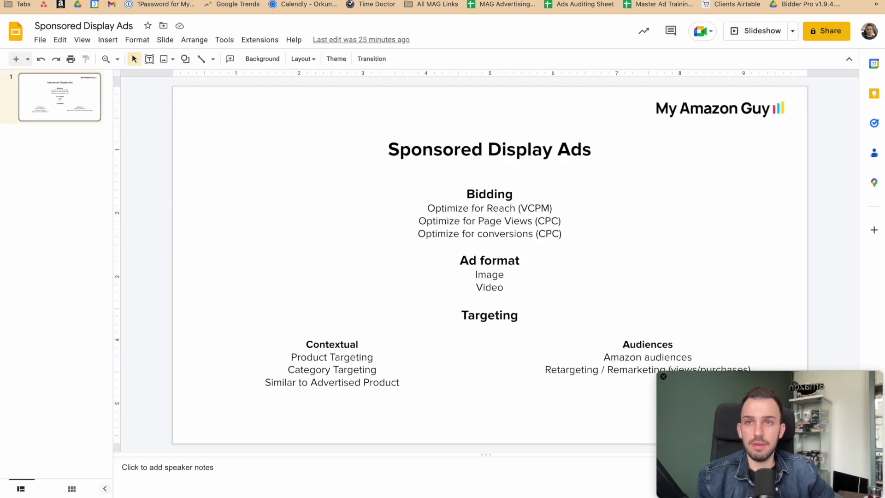
drag(214, 415, 702, 188)
click(221, 420)
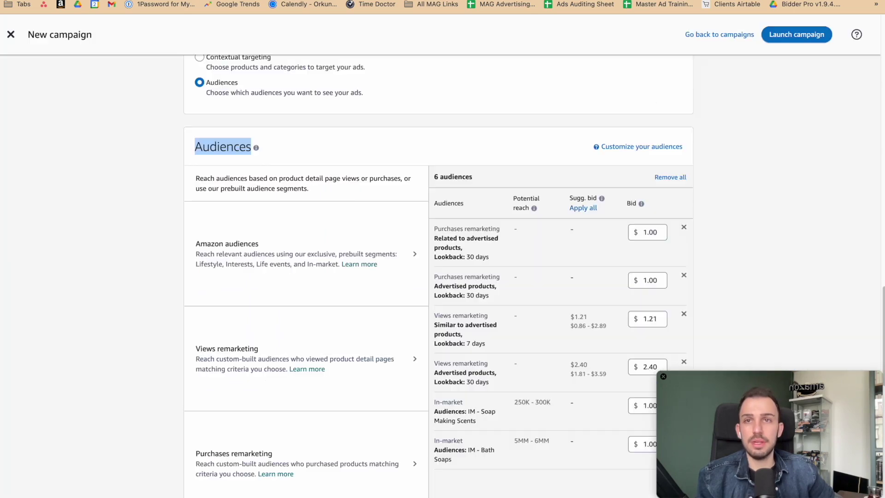
Review the campaign form from the Video ad format down to the Creative section and its video, logo and headline options
scroll(325, 177, down, 5)
scroll(148, 226, up, 3)
scroll(148, 225, up, 15)
scroll(149, 231, down, 2)
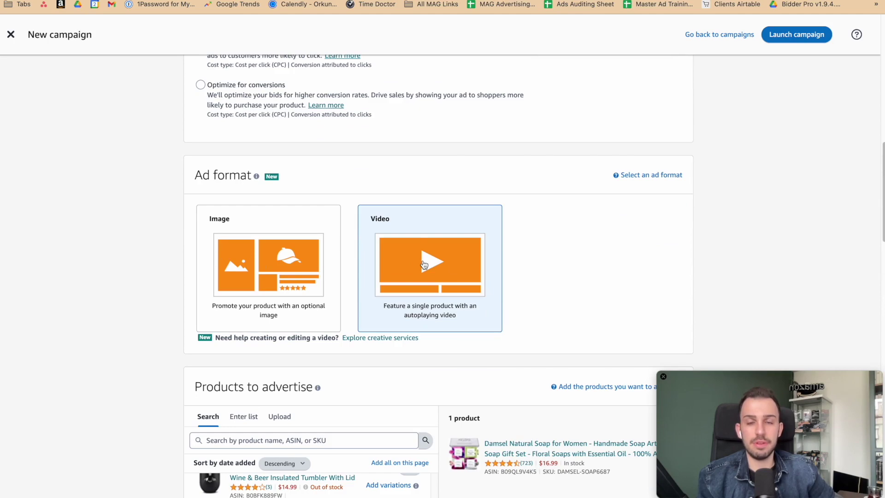
scroll(422, 252, down, 20)
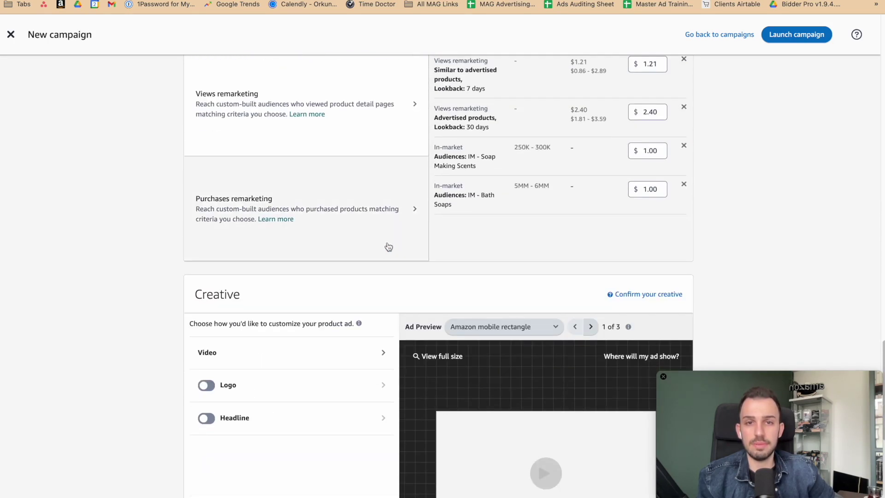
scroll(297, 206, up, 3)
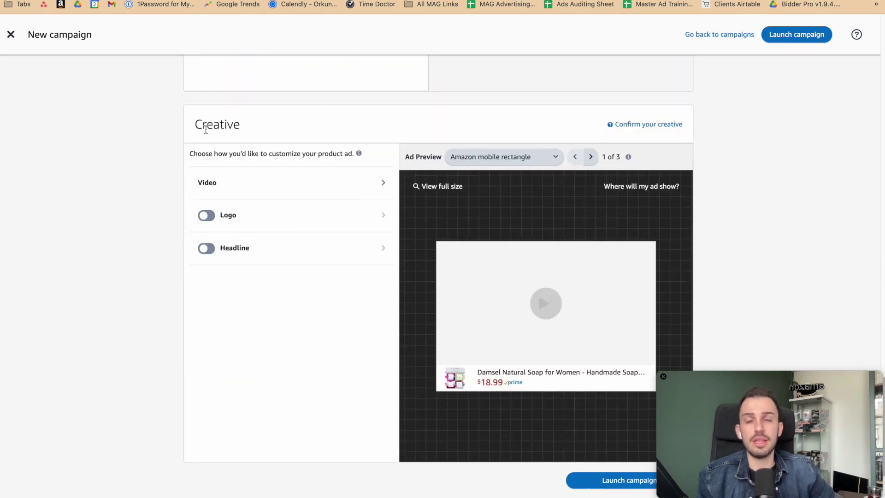
double_click(205, 130)
scroll(134, 143, up, 20)
scroll(362, 184, down, 18)
scroll(277, 210, down, 2)
scroll(195, 207, up, 1)
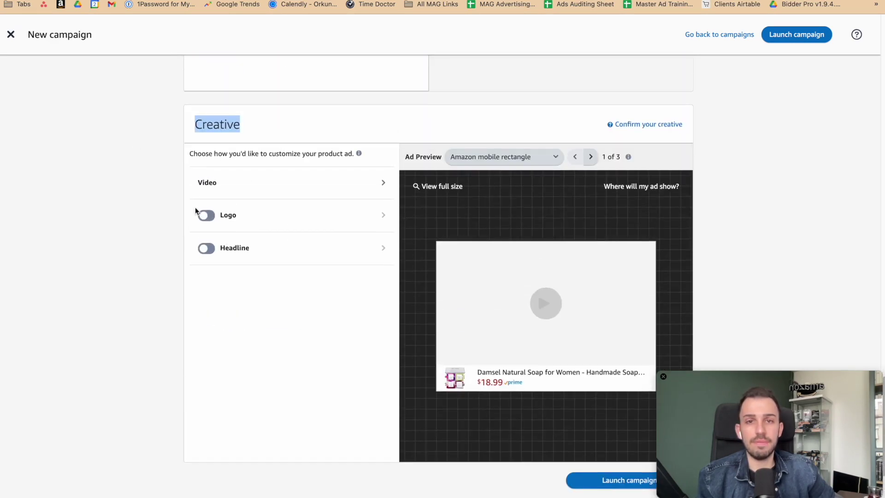
click(328, 239)
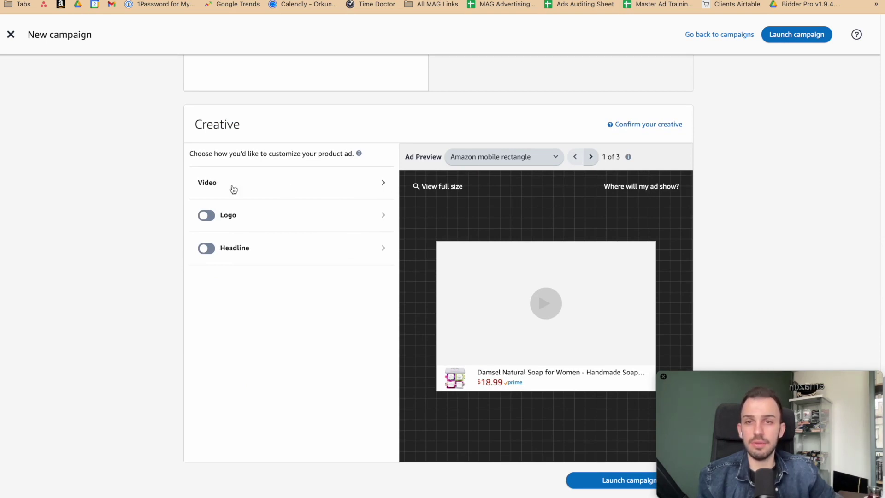
Check the creative's video upload options, return to the creative overview and look at the ad preview
click(325, 193)
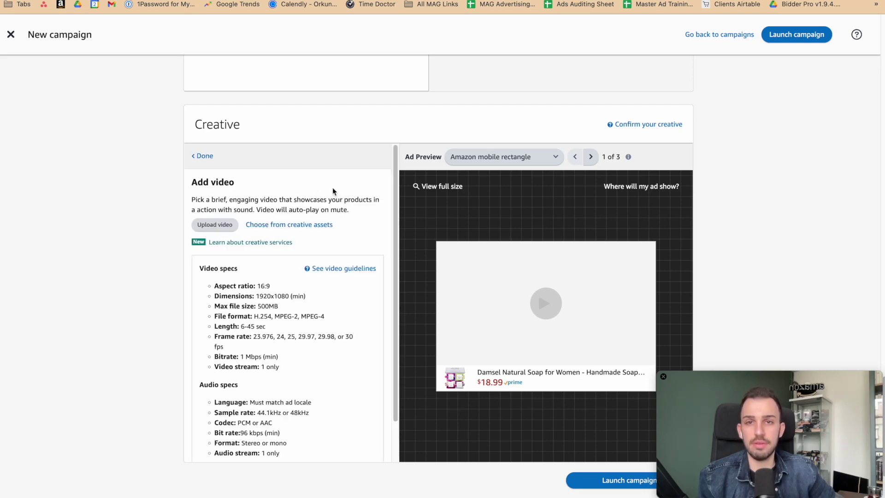
click(202, 157)
scroll(535, 295, down, 2)
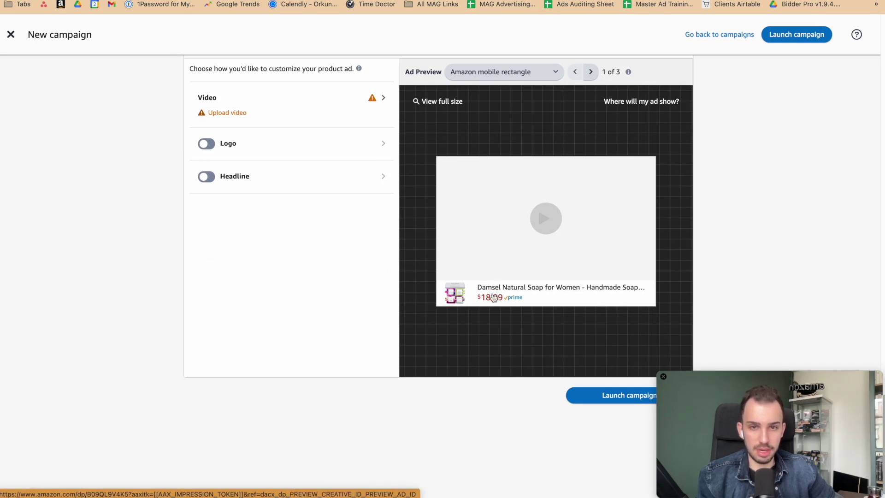
Try the custom headline and logo options in the ad preview, turn the logo off, and check the headline entry field
click(206, 177)
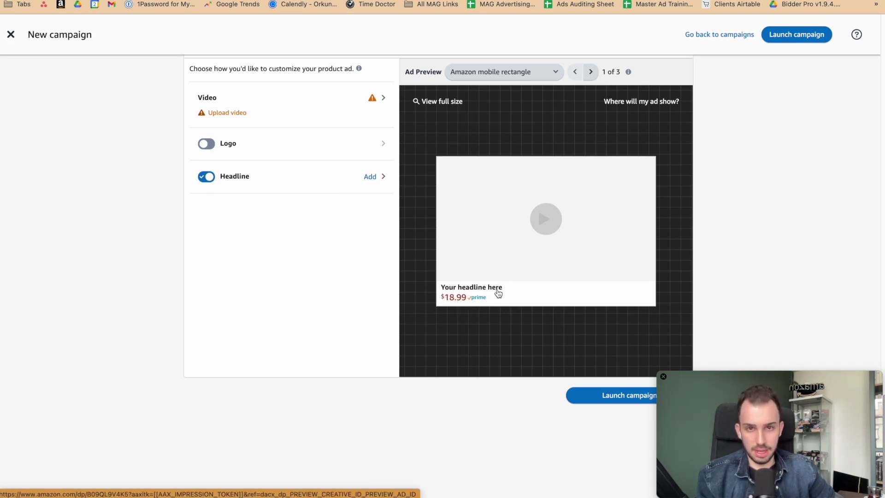
click(212, 146)
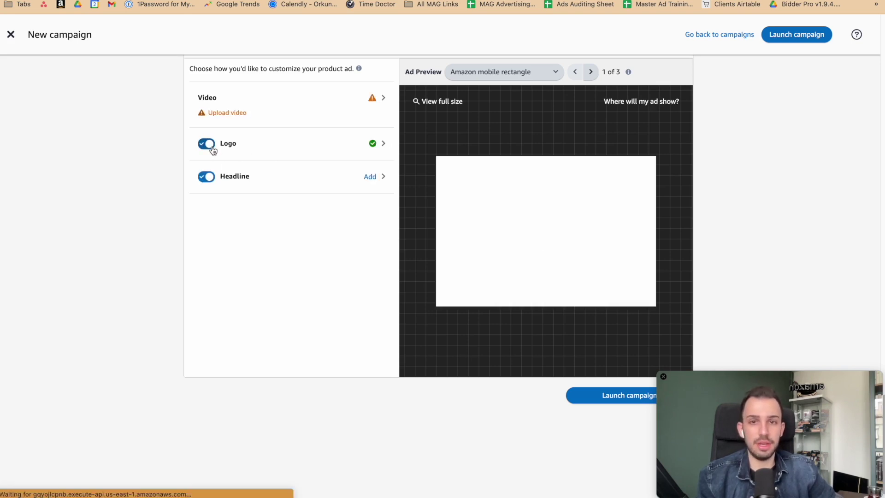
click(212, 147)
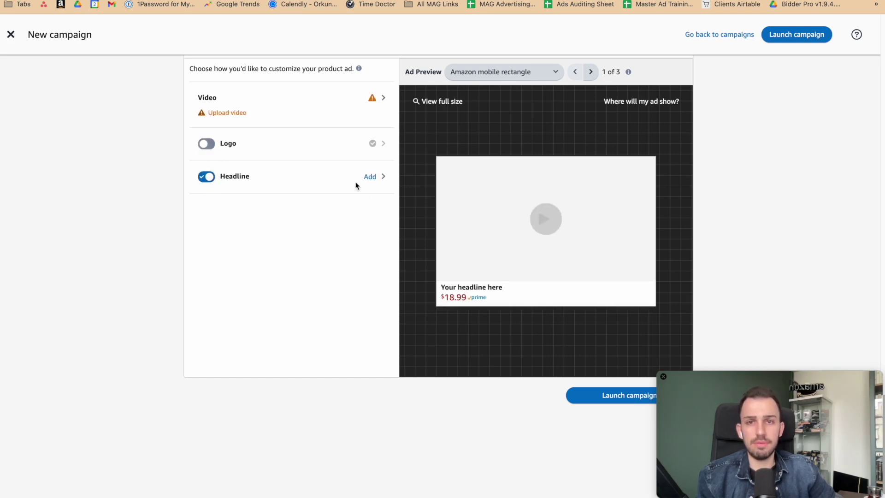
click(371, 180)
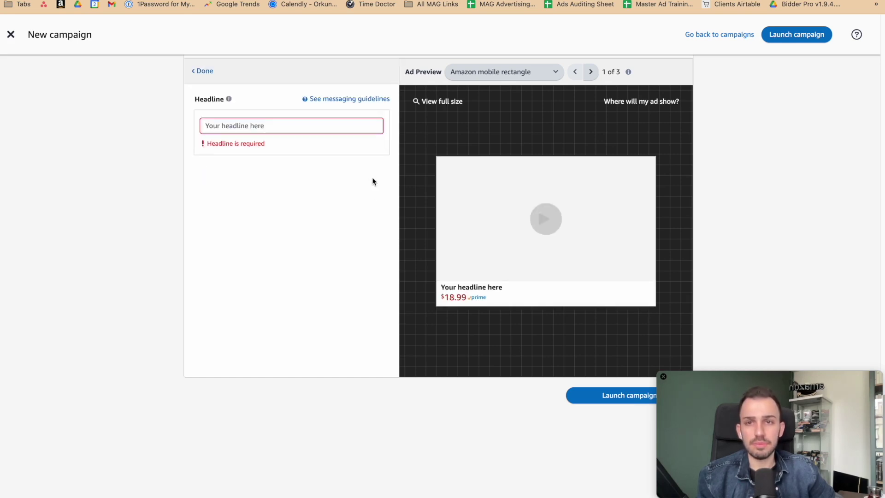
click(205, 71)
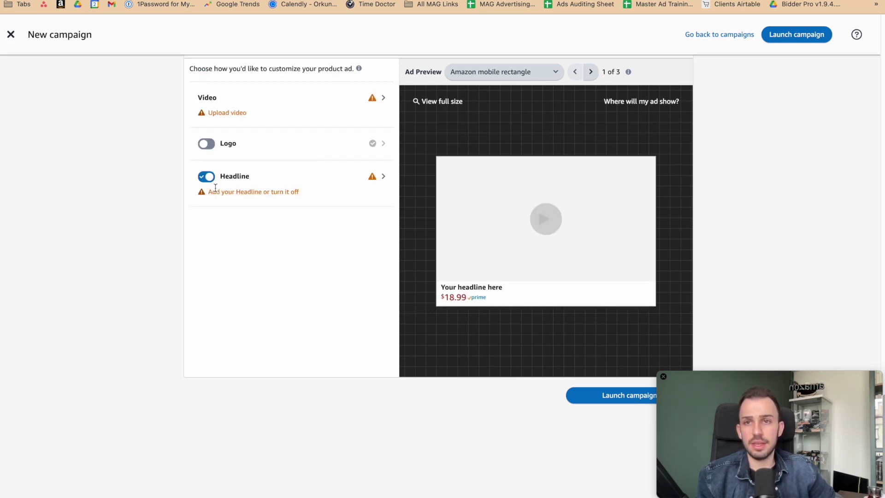
Open the creative's video settings and read through the video and audio specs
click(383, 98)
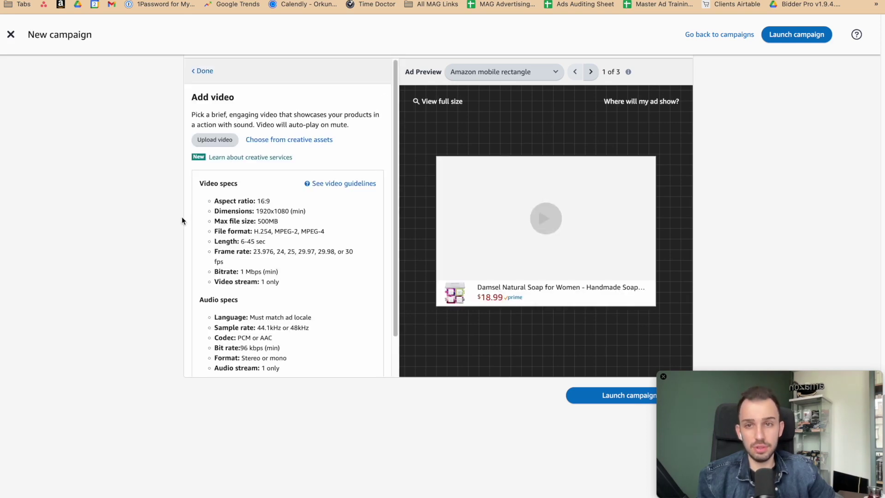
scroll(211, 187, down, 2)
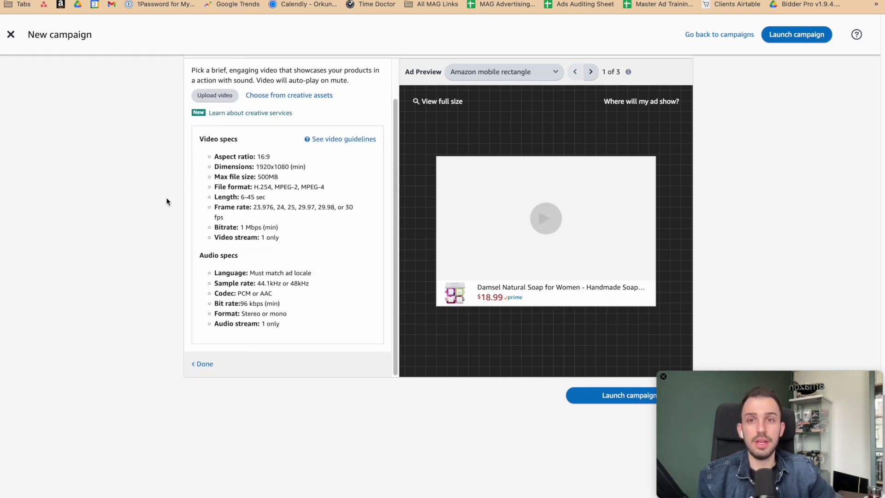
scroll(169, 199, up, 4)
drag(203, 224, 290, 410)
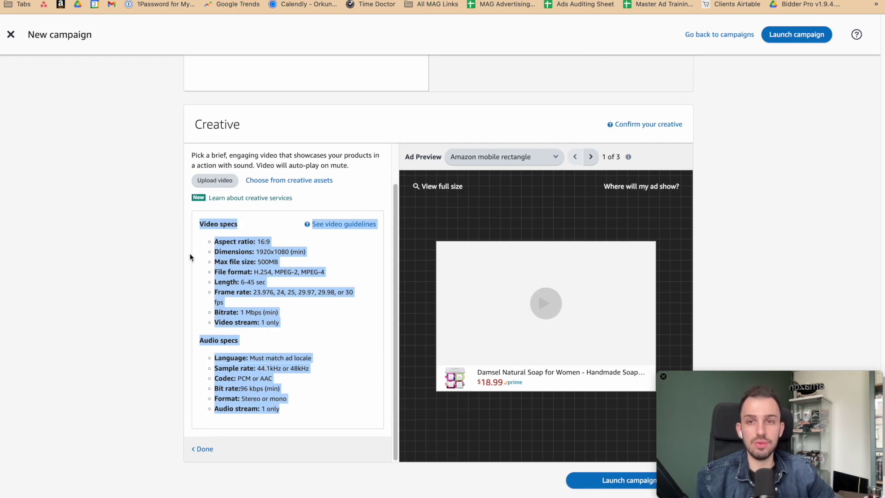
click(212, 243)
drag(198, 225, 302, 319)
click(297, 322)
scroll(293, 328, down, 3)
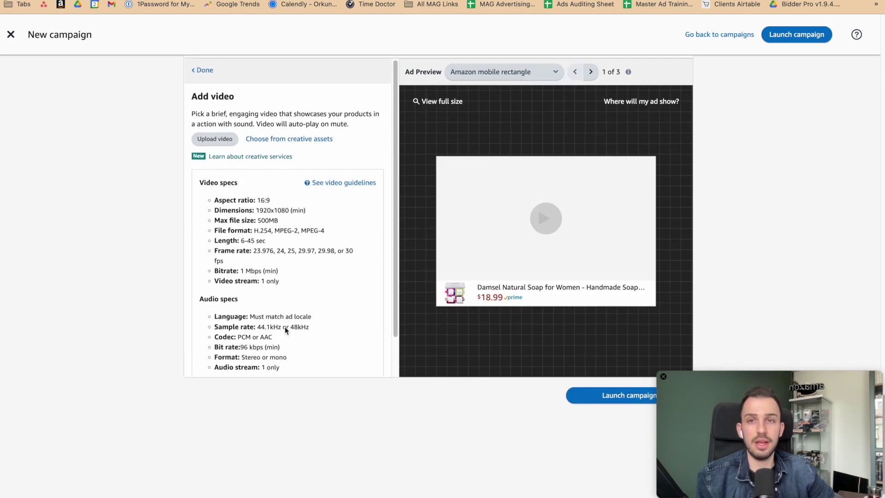
scroll(251, 326, down, 2)
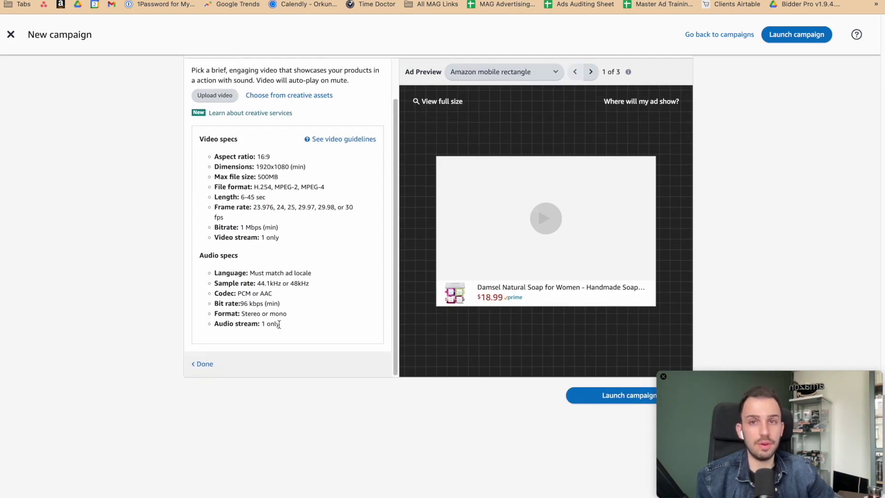
mouse_move(298, 332)
mouse_down()
mouse_move(253, 207)
mouse_move(195, 129)
mouse_move(310, 320)
mouse_up()
double_click(204, 140)
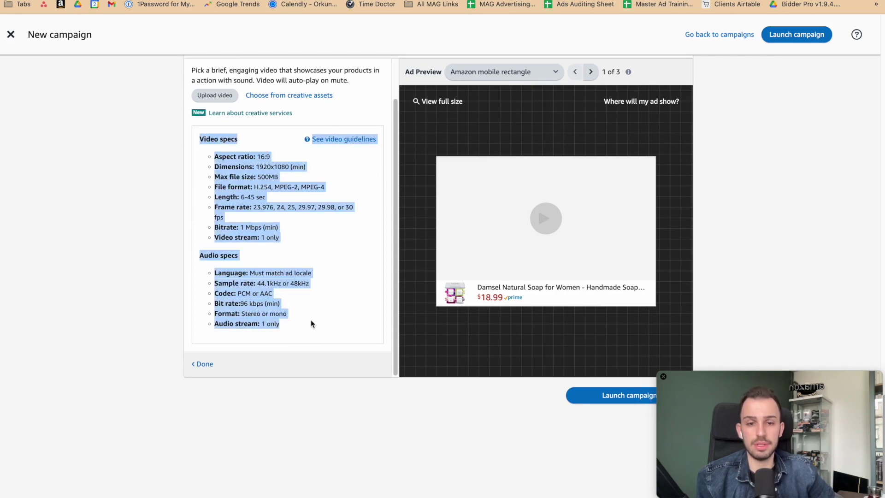
click(311, 319)
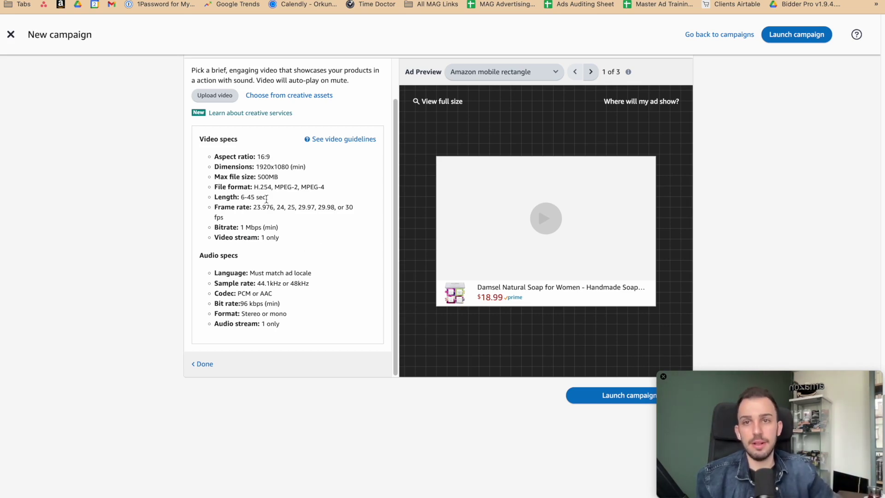
Examine the video requirements in detail, from aspect ratio and dimensions to bitrate and video stream, alongside the audio specs
mouse_move(220, 155)
mouse_down()
mouse_move(298, 251)
mouse_move(217, 196)
mouse_move(213, 156)
mouse_up()
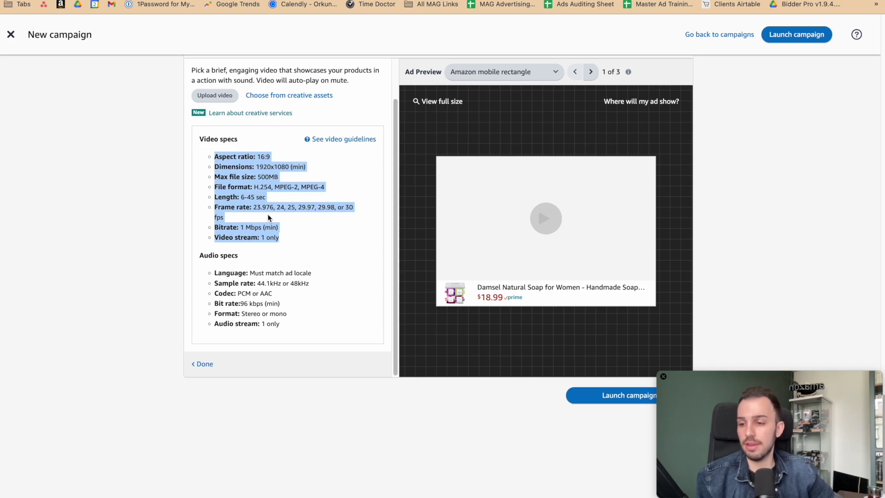
drag(214, 156, 284, 239)
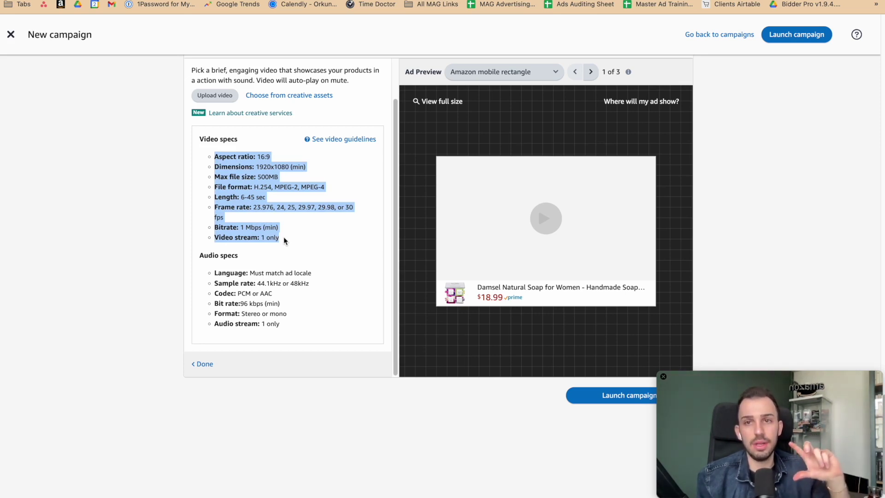
scroll(292, 228, up, 2)
drag(199, 182, 301, 344)
scroll(301, 344, down, 2)
click(296, 337)
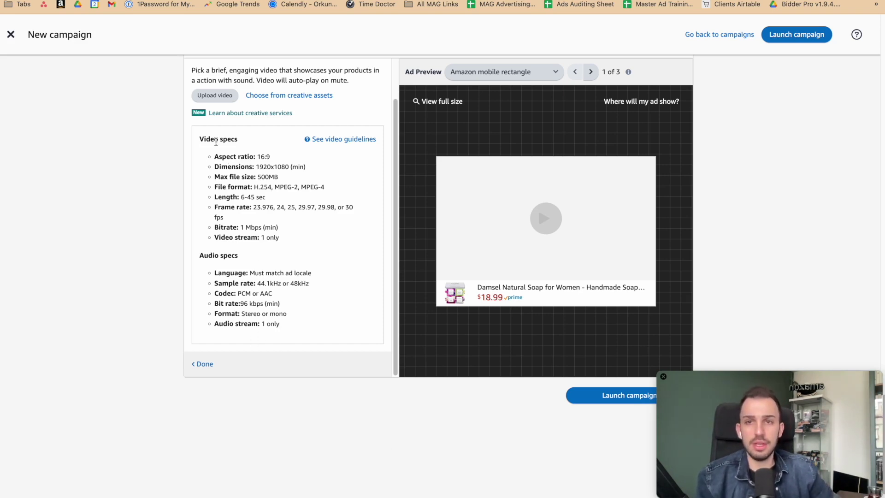
scroll(213, 139, up, 2)
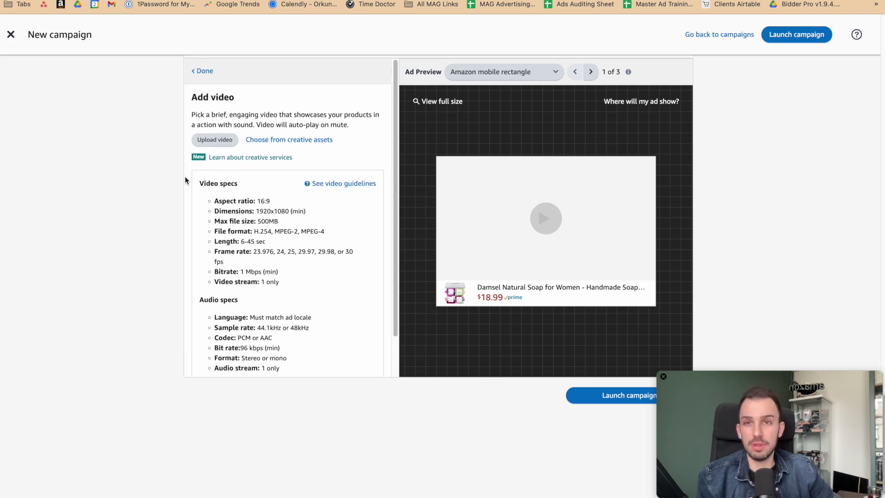
Review the complete list of video and audio specs for the creative, down to the audio format and audio stream
scroll(156, 158, up, 4)
scroll(258, 308, down, 2)
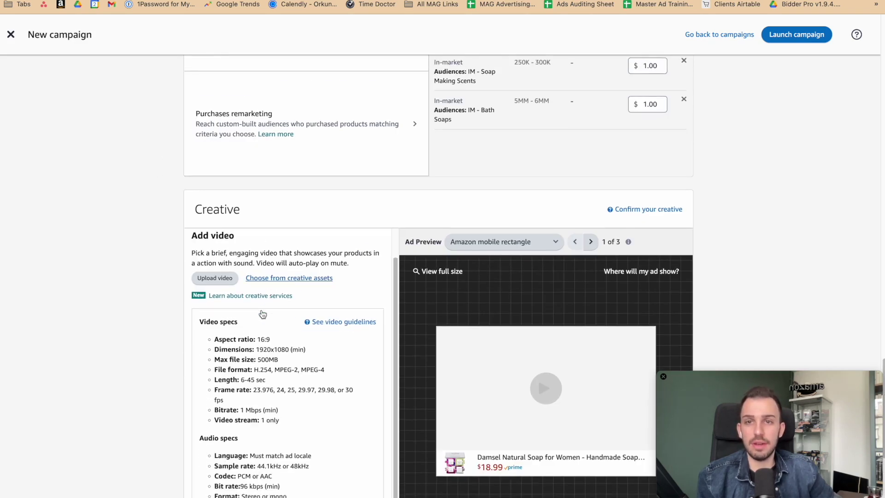
scroll(276, 305, up, 2)
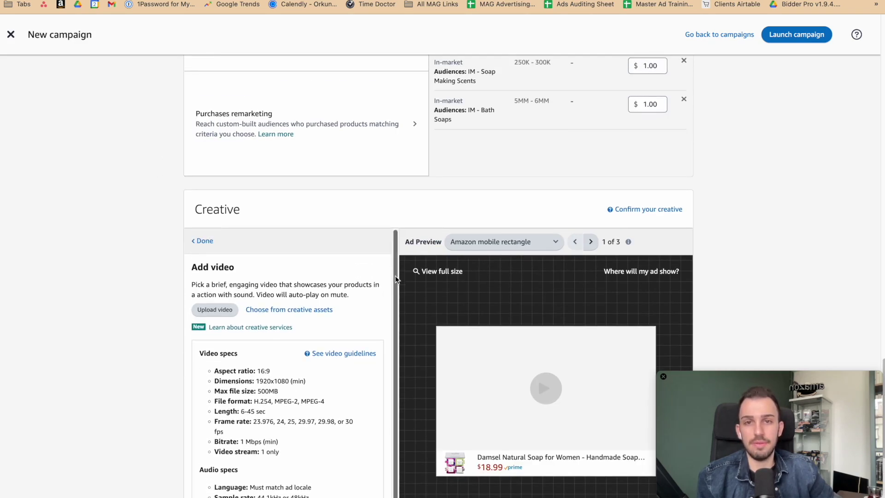
scroll(395, 272, down, 1)
scroll(117, 270, down, 2)
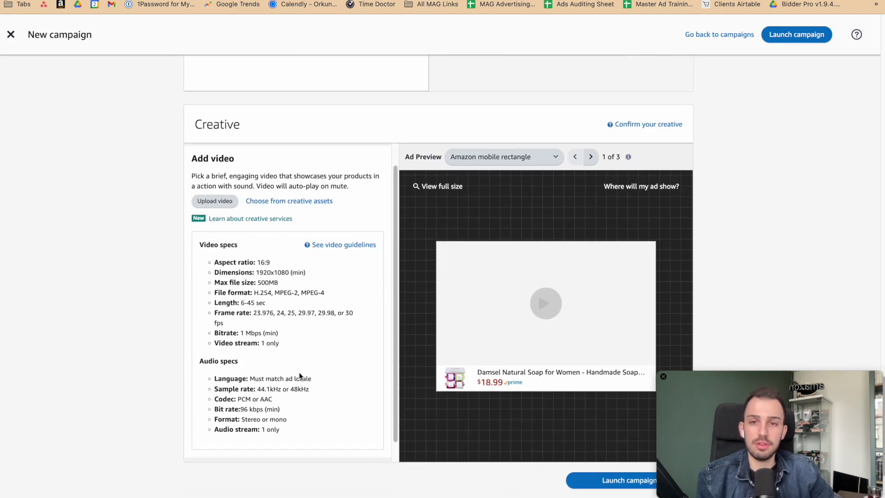
drag(304, 438, 322, 447)
scroll(641, 314, down, 3)
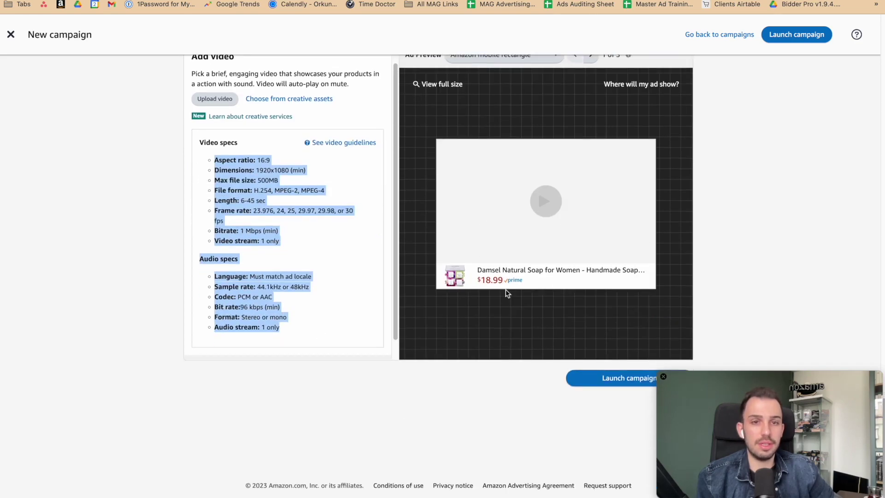
Switch the ad format to Image and examine the creative customization options for the product ad
scroll(472, 377, up, 20)
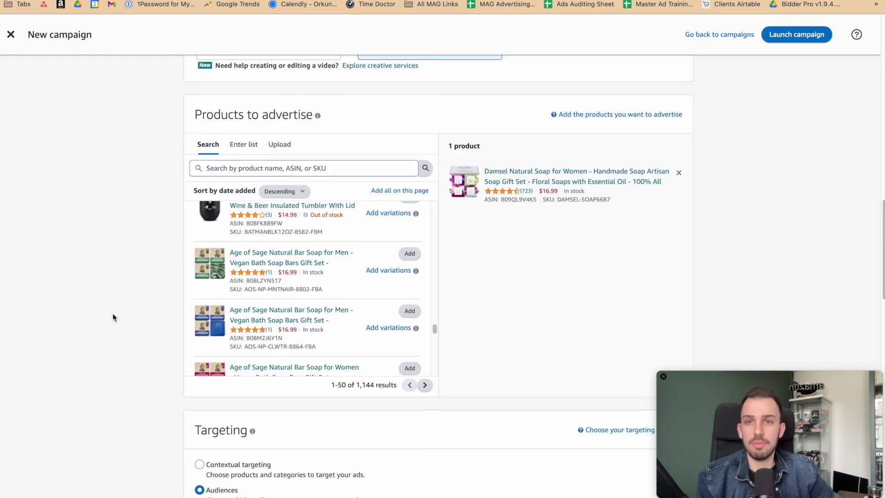
click(256, 242)
scroll(81, 205, down, 10)
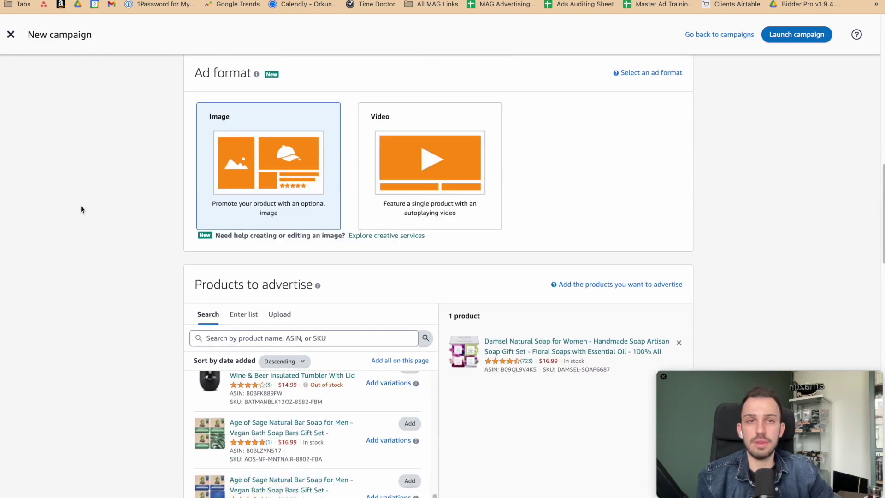
scroll(94, 215, down, 12)
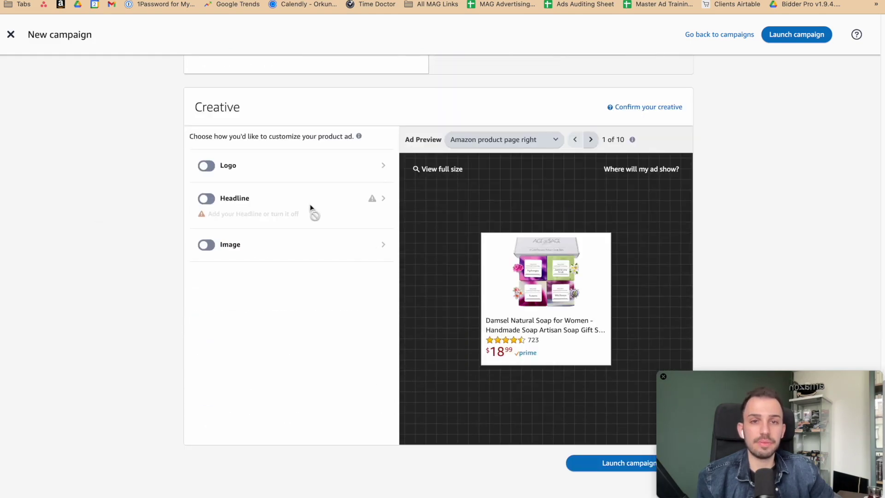
scroll(387, 308, down, 3)
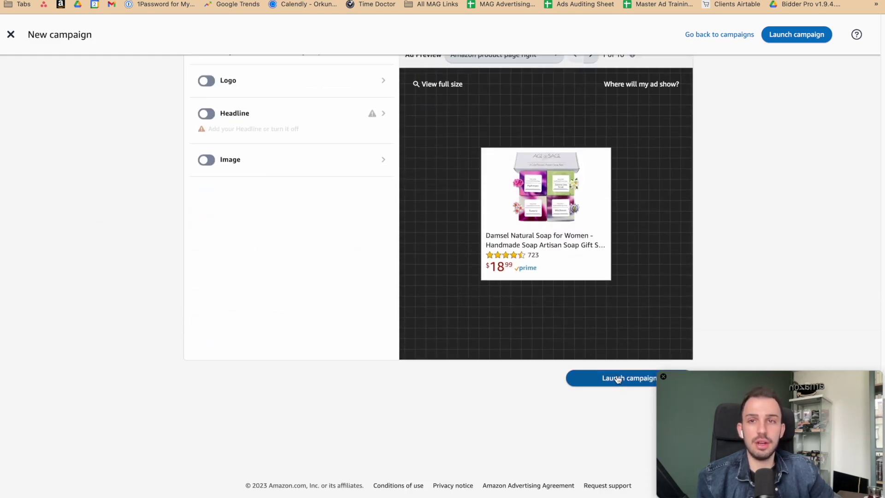
Try the custom headline for the image ad, check its entry field, and turn the headline off
click(206, 114)
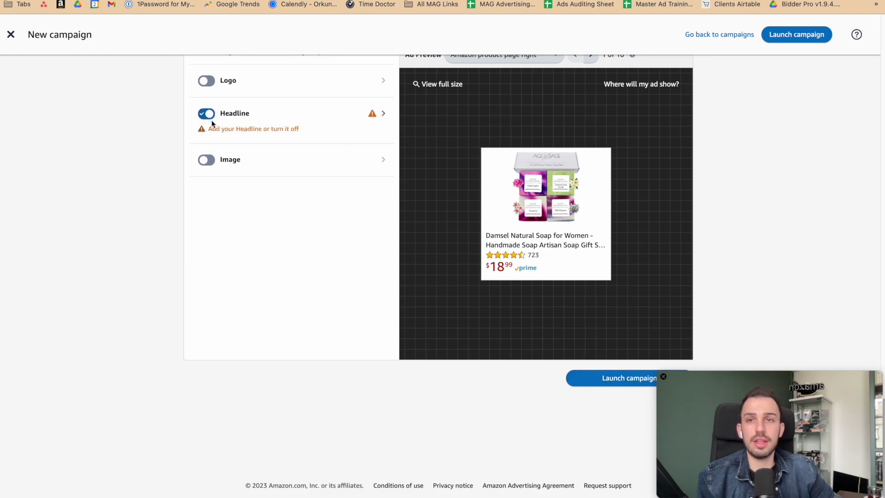
click(384, 115)
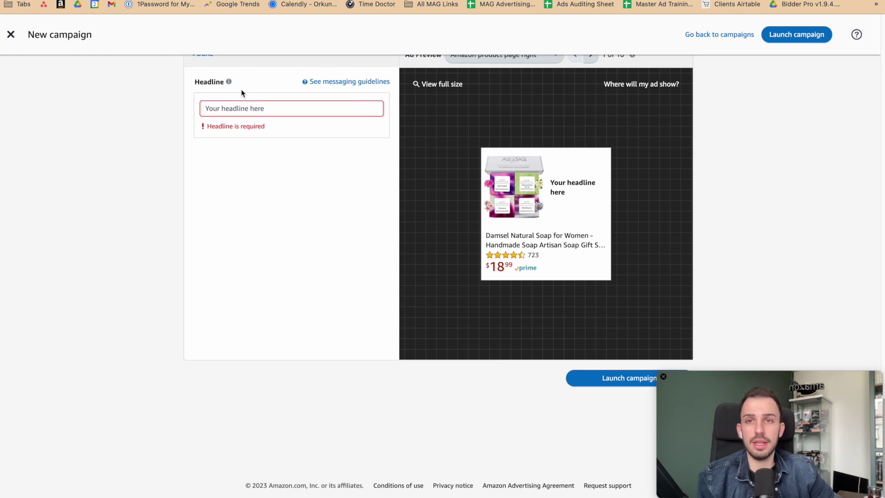
scroll(208, 115, up, 2)
click(201, 139)
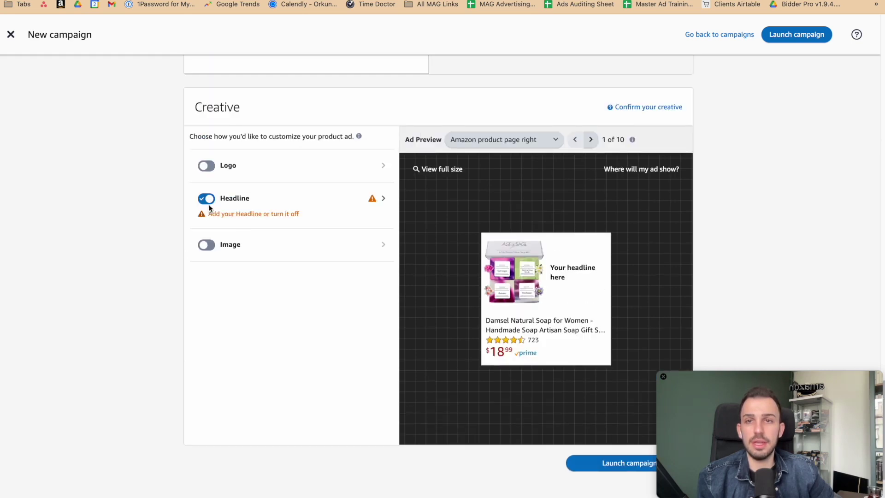
click(206, 198)
Try the custom image in the ad preview, check its crop settings, and turn the image off
click(206, 244)
scroll(159, 179, down, 2)
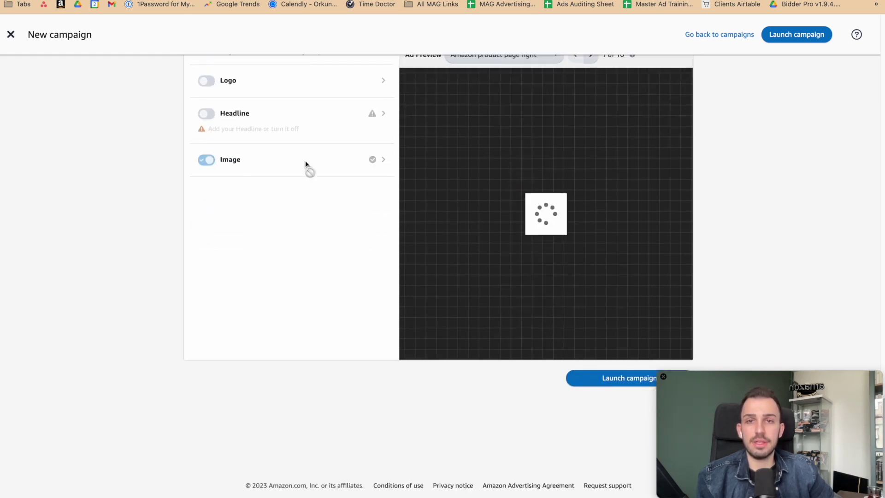
click(382, 161)
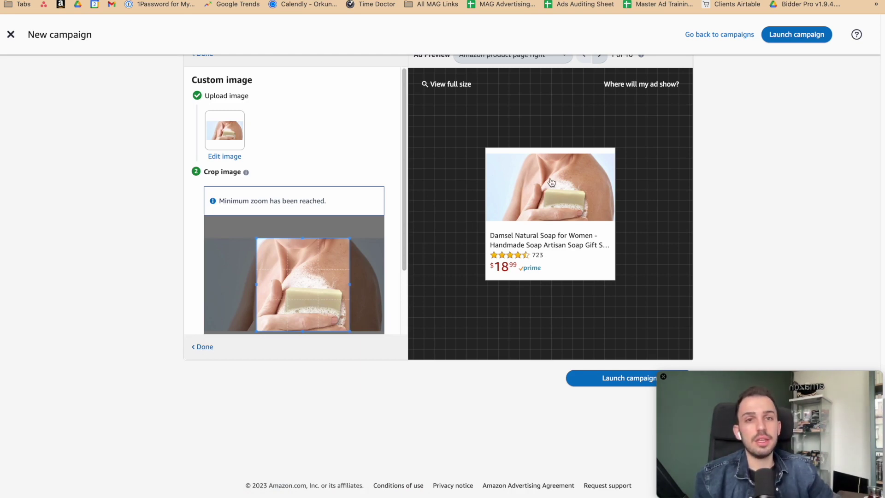
click(205, 347)
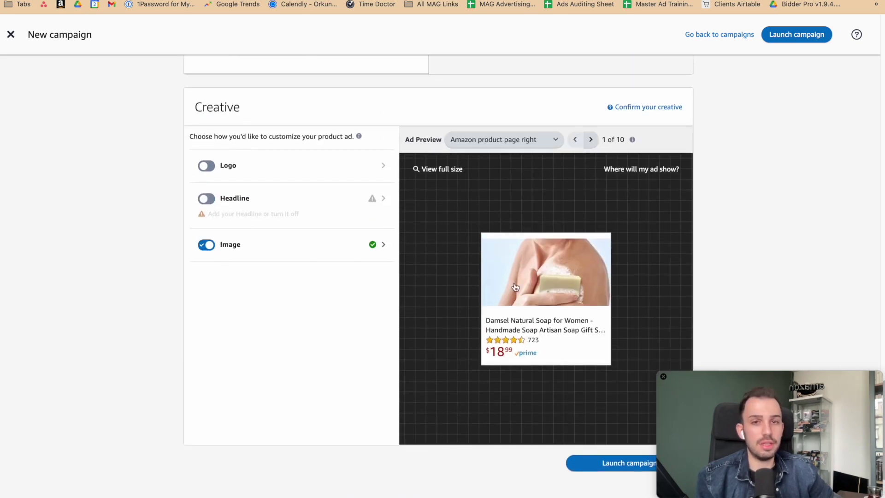
click(205, 249)
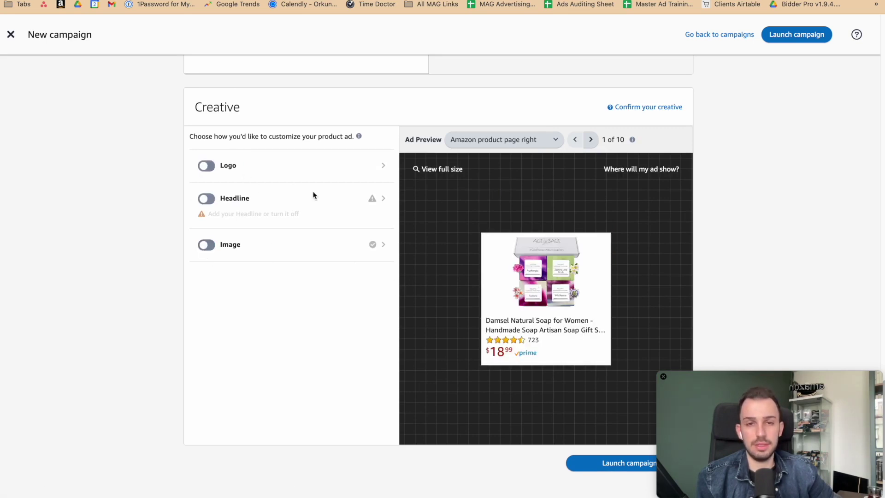
Review the image campaign's setup, including the ad format, creative, selected audiences, daily budget, ad group settings and bid optimization
scroll(421, 279, down, 3)
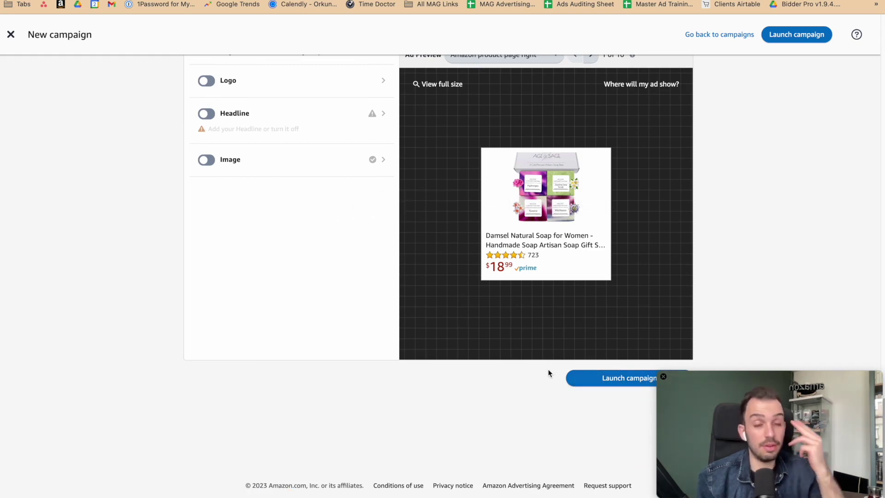
scroll(243, 263, up, 15)
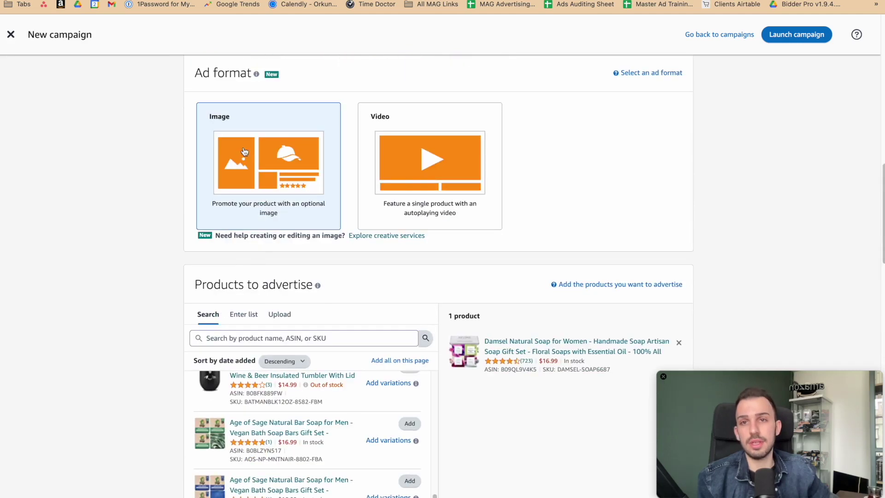
scroll(222, 180, down, 15)
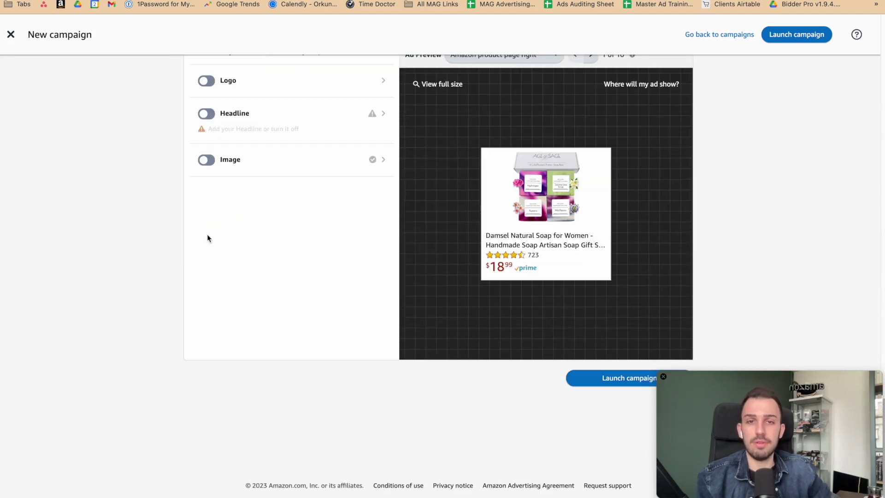
scroll(213, 279, up, 10)
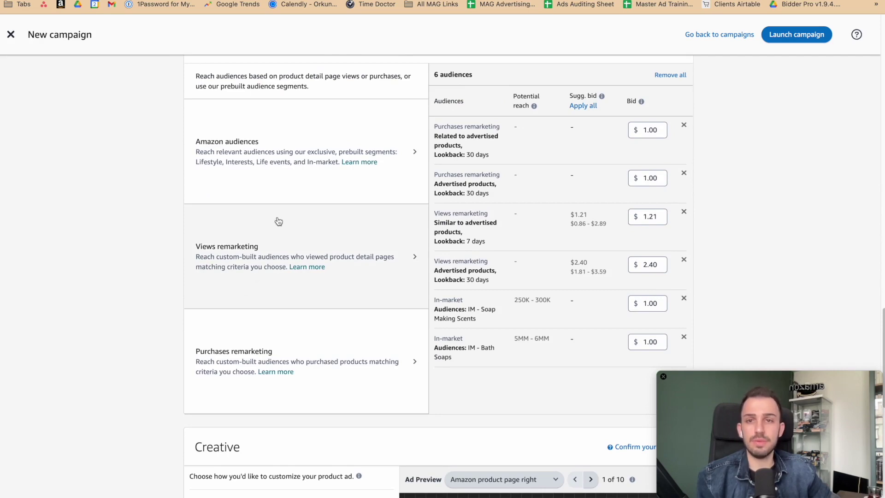
scroll(278, 222, up, 6)
scroll(278, 222, up, 15)
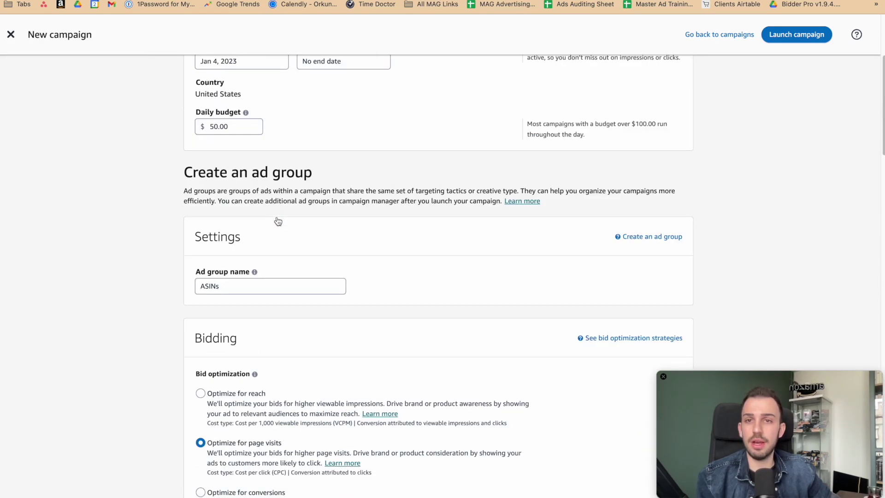
scroll(178, 217, down, 4)
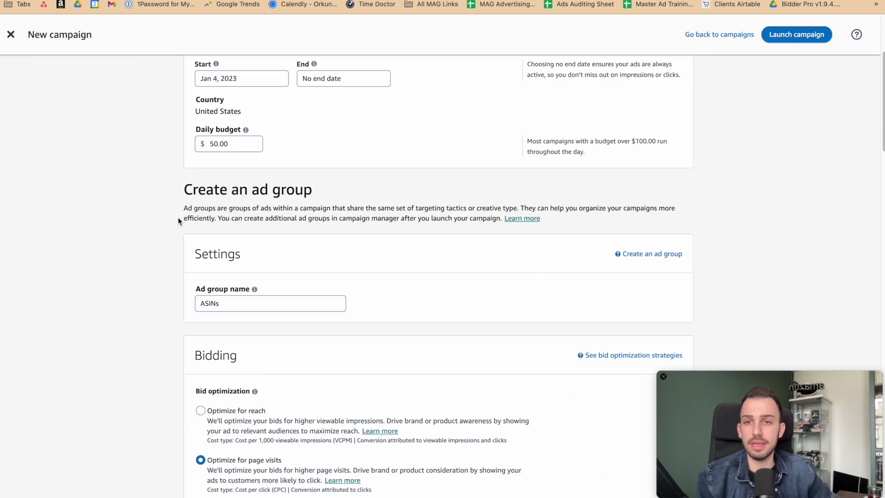
scroll(184, 215, down, 3)
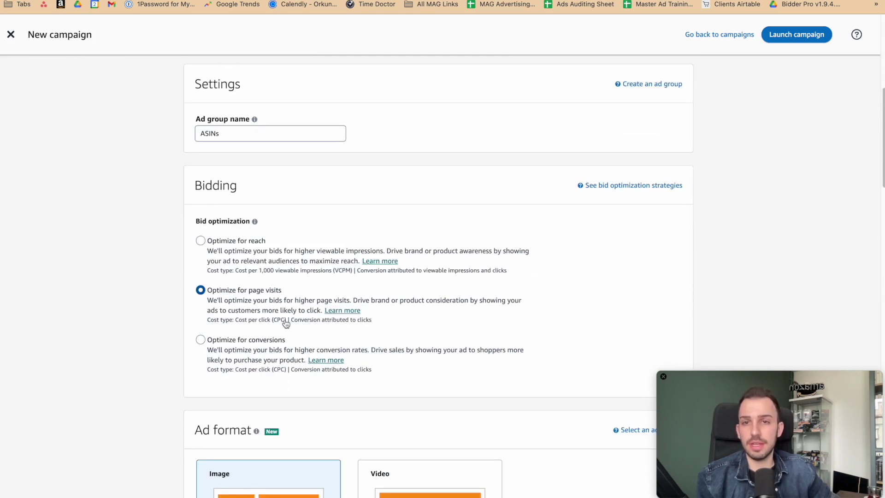
Set the ad format to Video
scroll(126, 291, down, 7)
drag(195, 91, 252, 90)
double_click(232, 90)
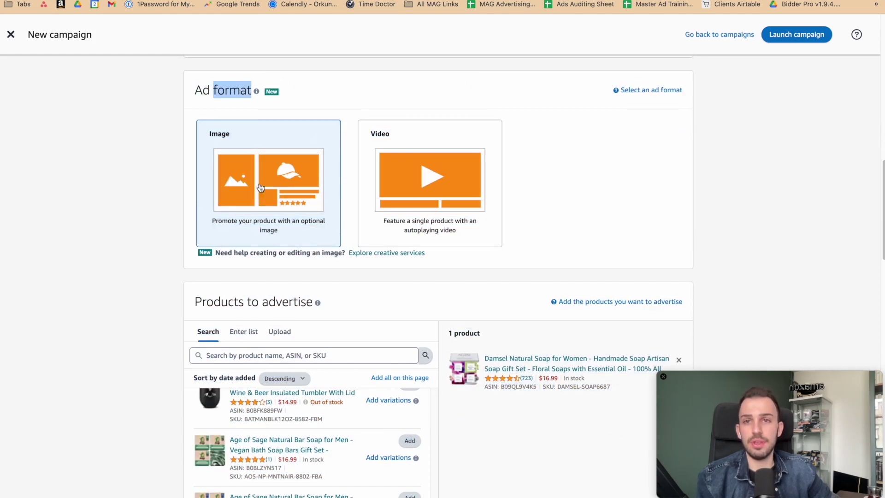
click(382, 184)
Review the video campaign's advertised product, targeting choices, audiences and creative options, along with the bidding and ad format
scroll(447, 187, down, 8)
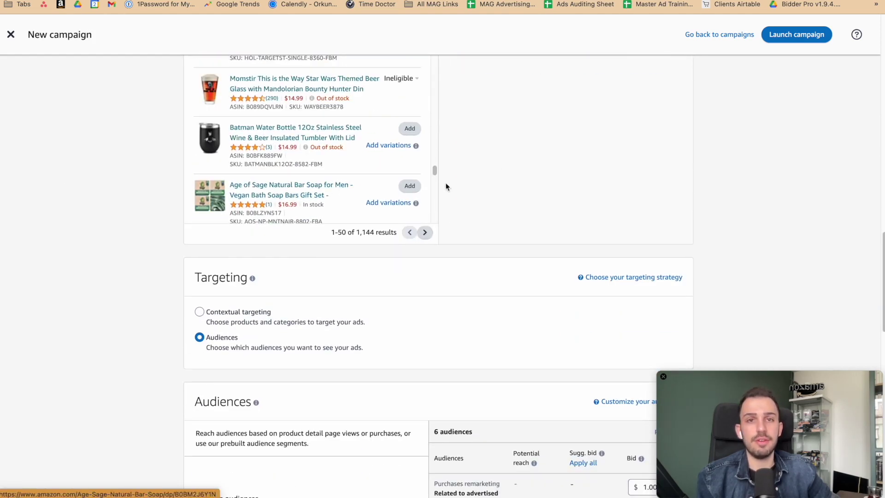
scroll(726, 192, up, 2)
drag(484, 103, 604, 144)
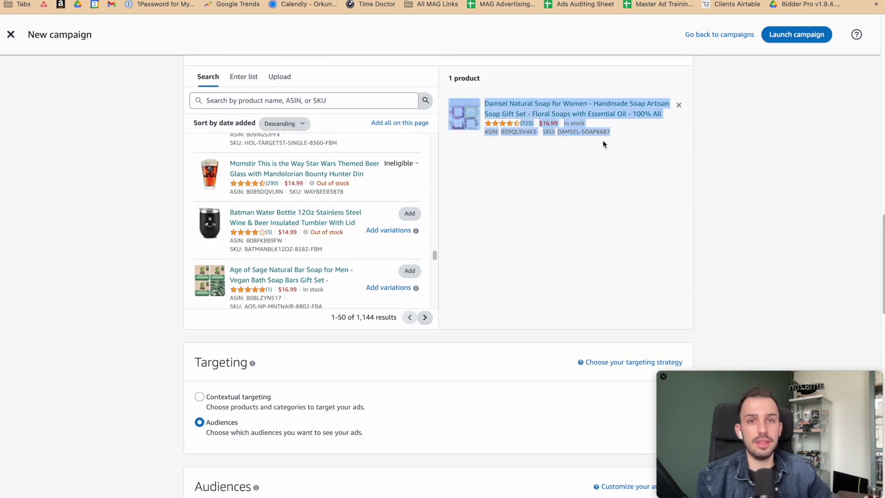
click(622, 172)
scroll(623, 182, down, 7)
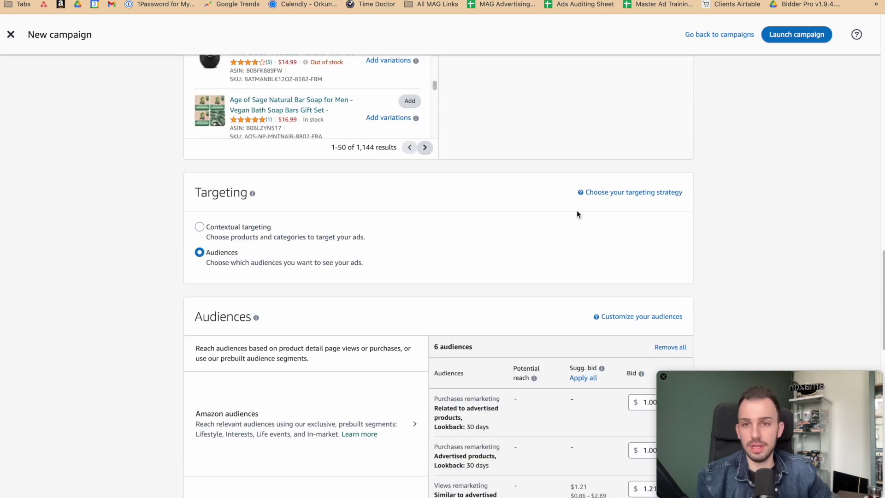
scroll(240, 181, up, 2)
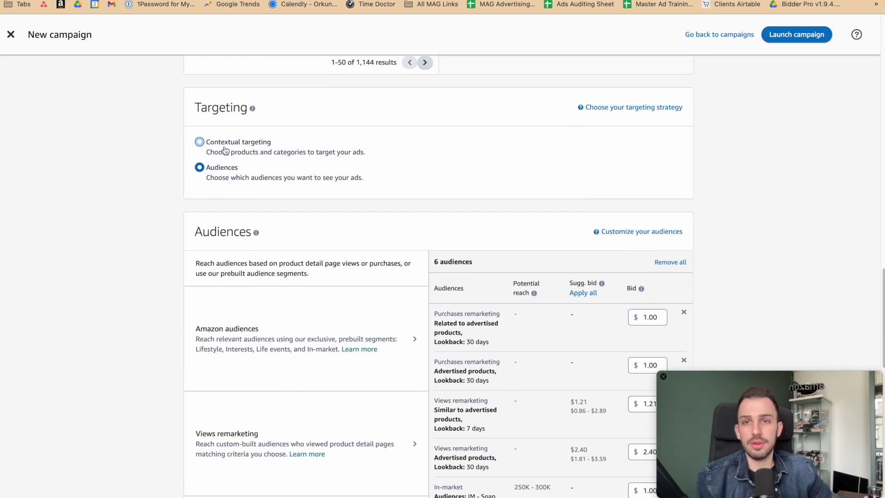
scroll(234, 185, down, 13)
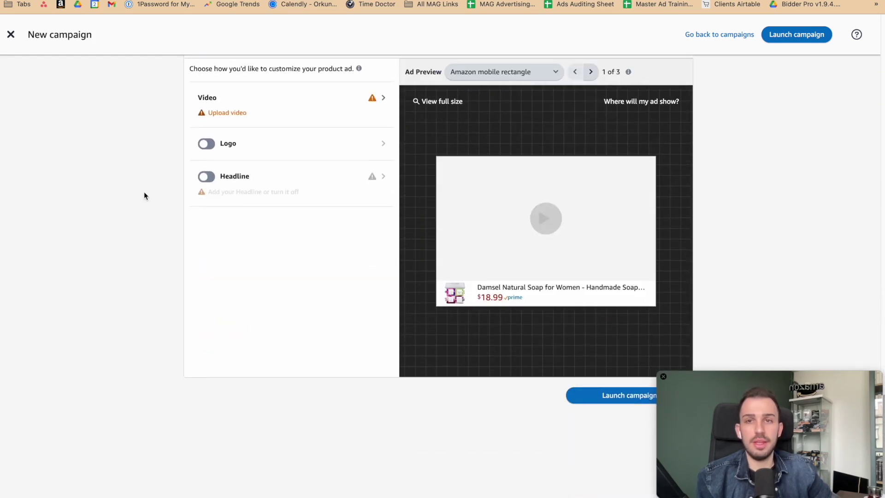
scroll(144, 194, up, 2)
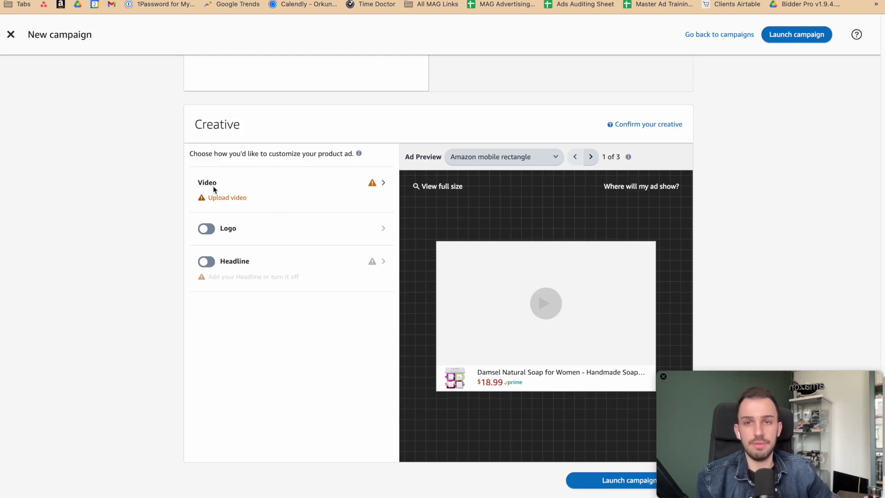
scroll(144, 170, up, 15)
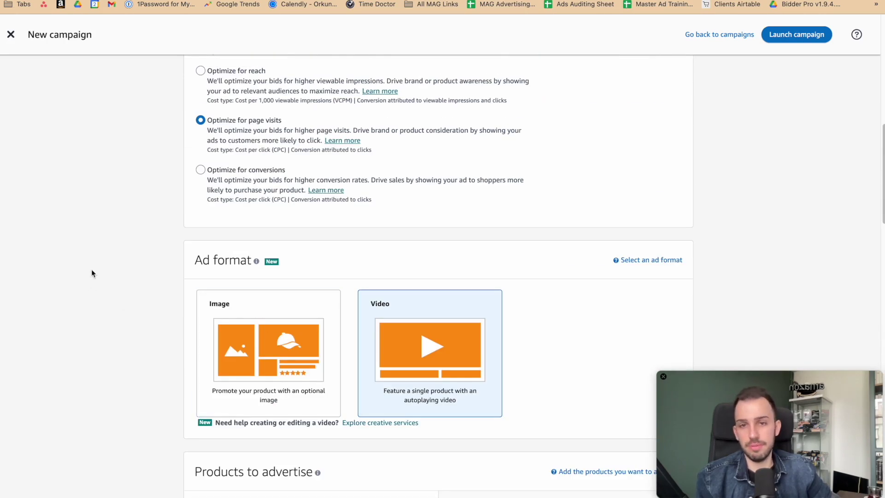
scroll(115, 253, down, 20)
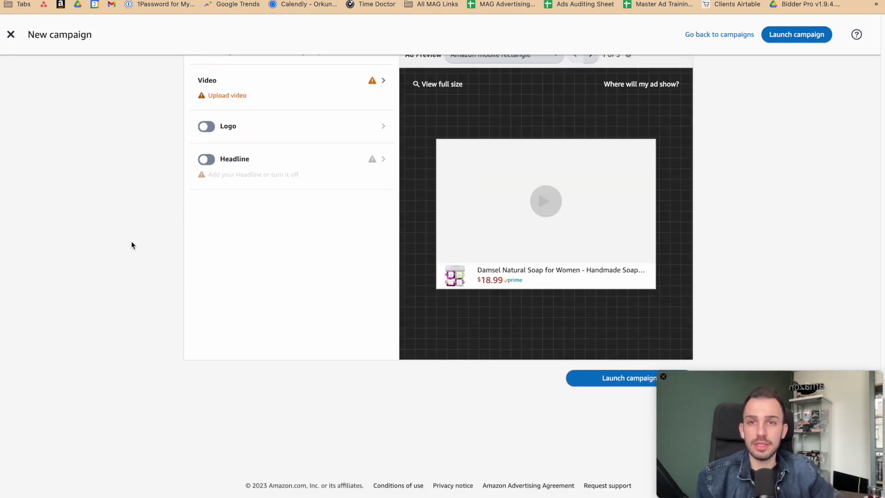